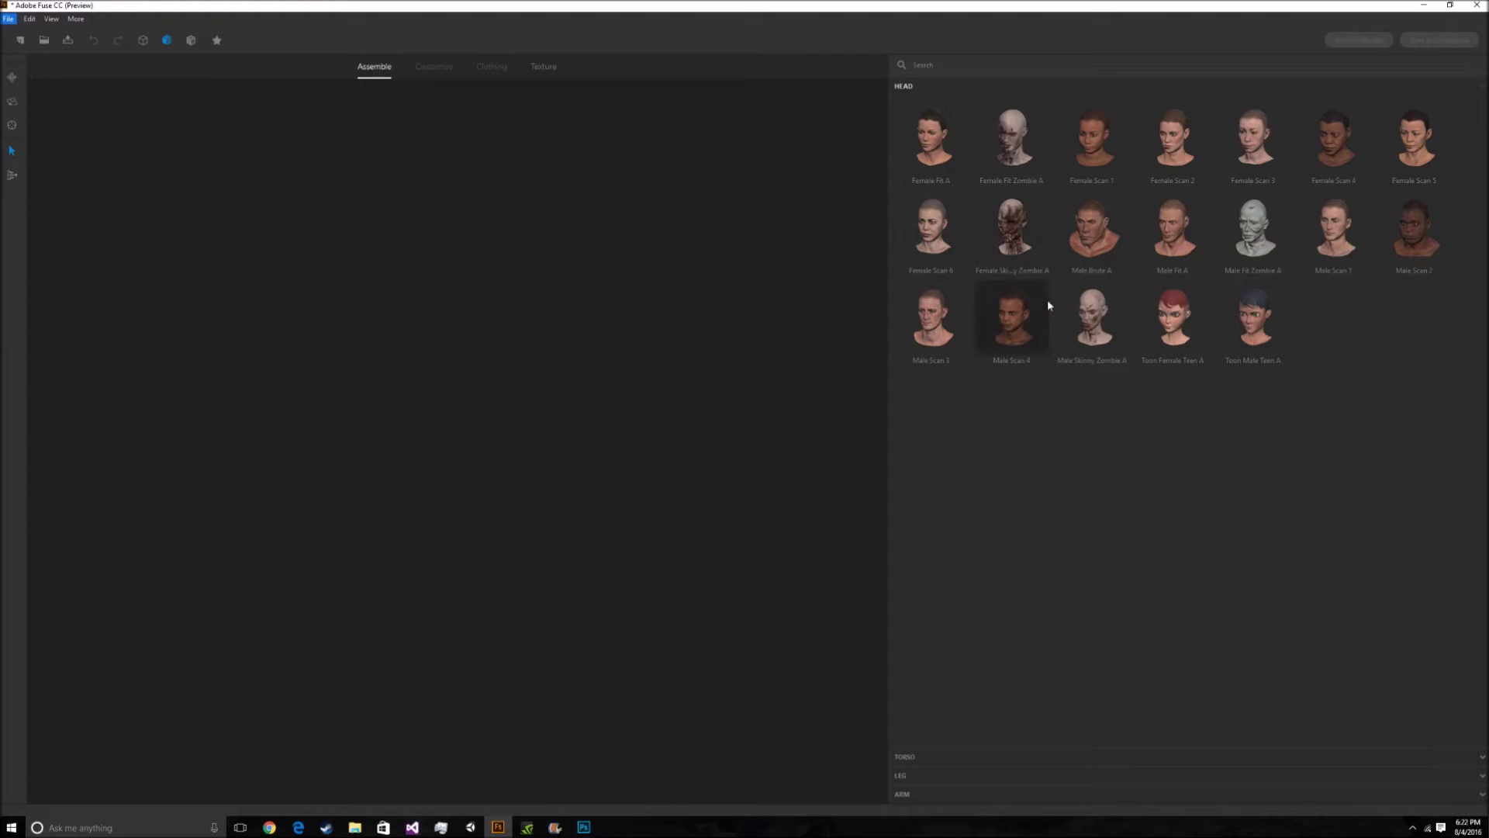
# - Assemble a zombie body from a skinny zombie head and Male Skinny Zombie A torso and legs
pyautogui.click(1112, 351)
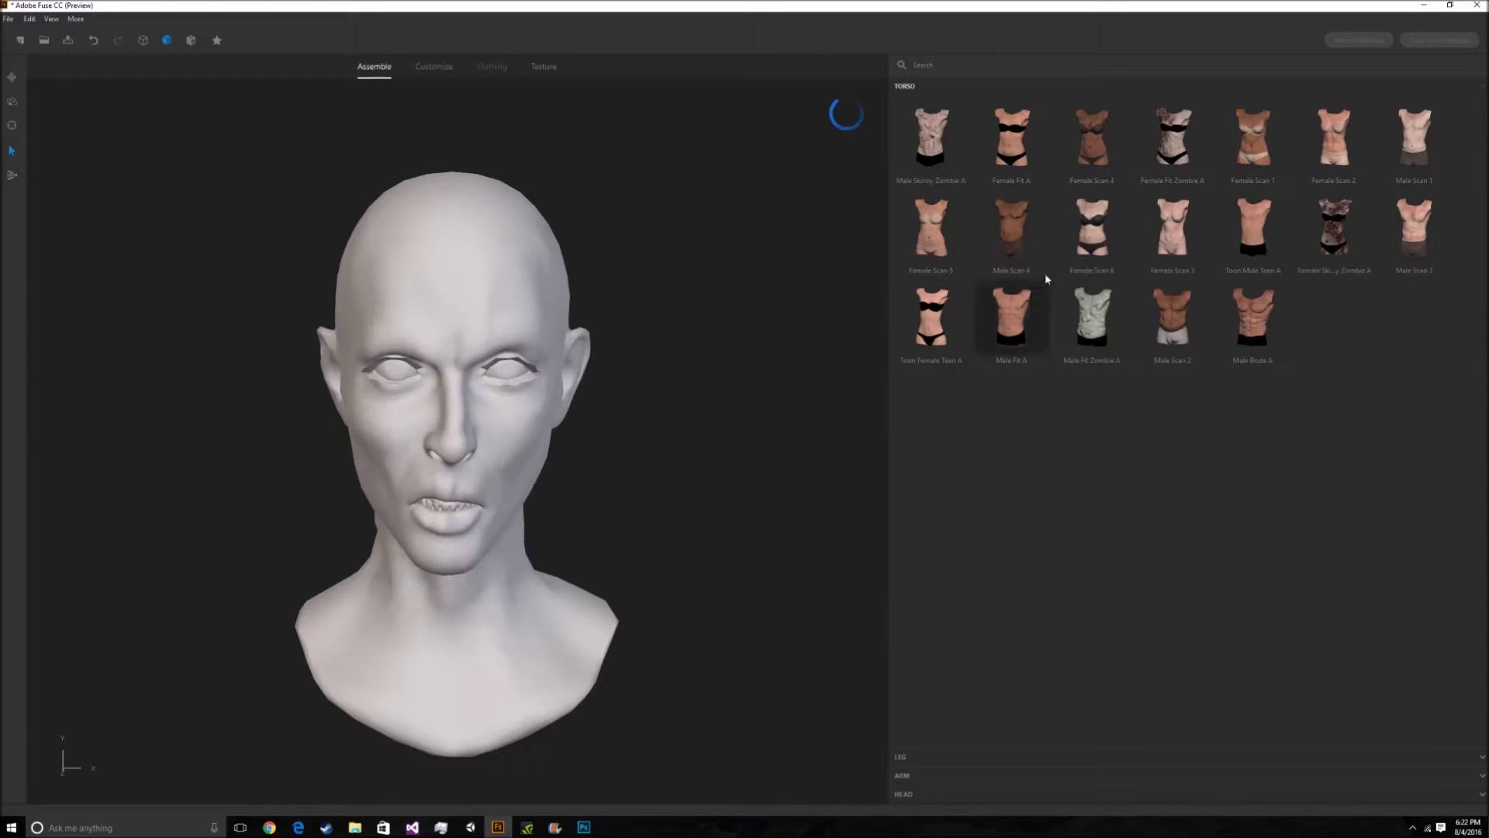
pyautogui.click(933, 133)
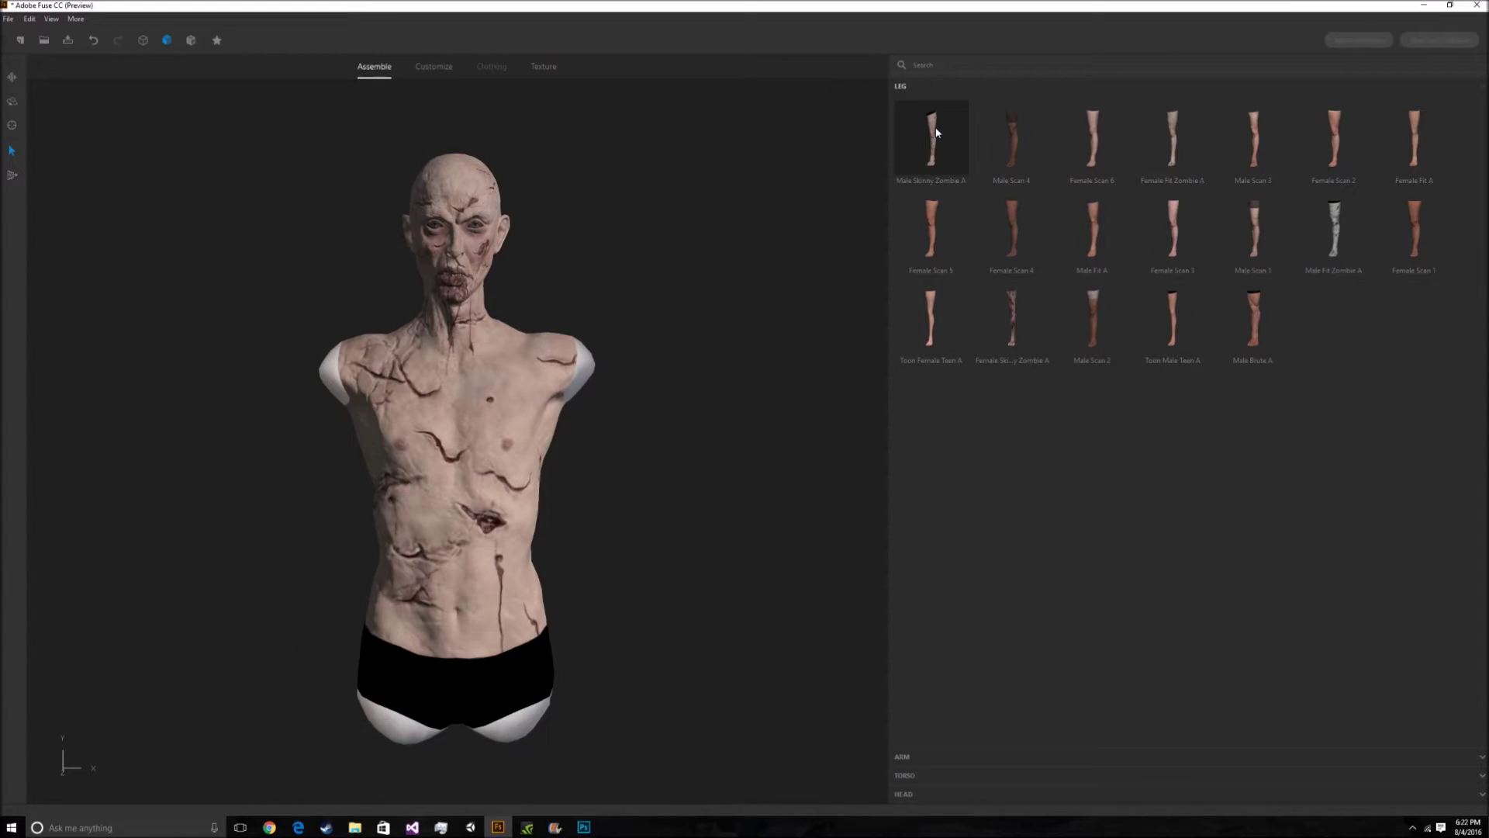
pyautogui.click(932, 138)
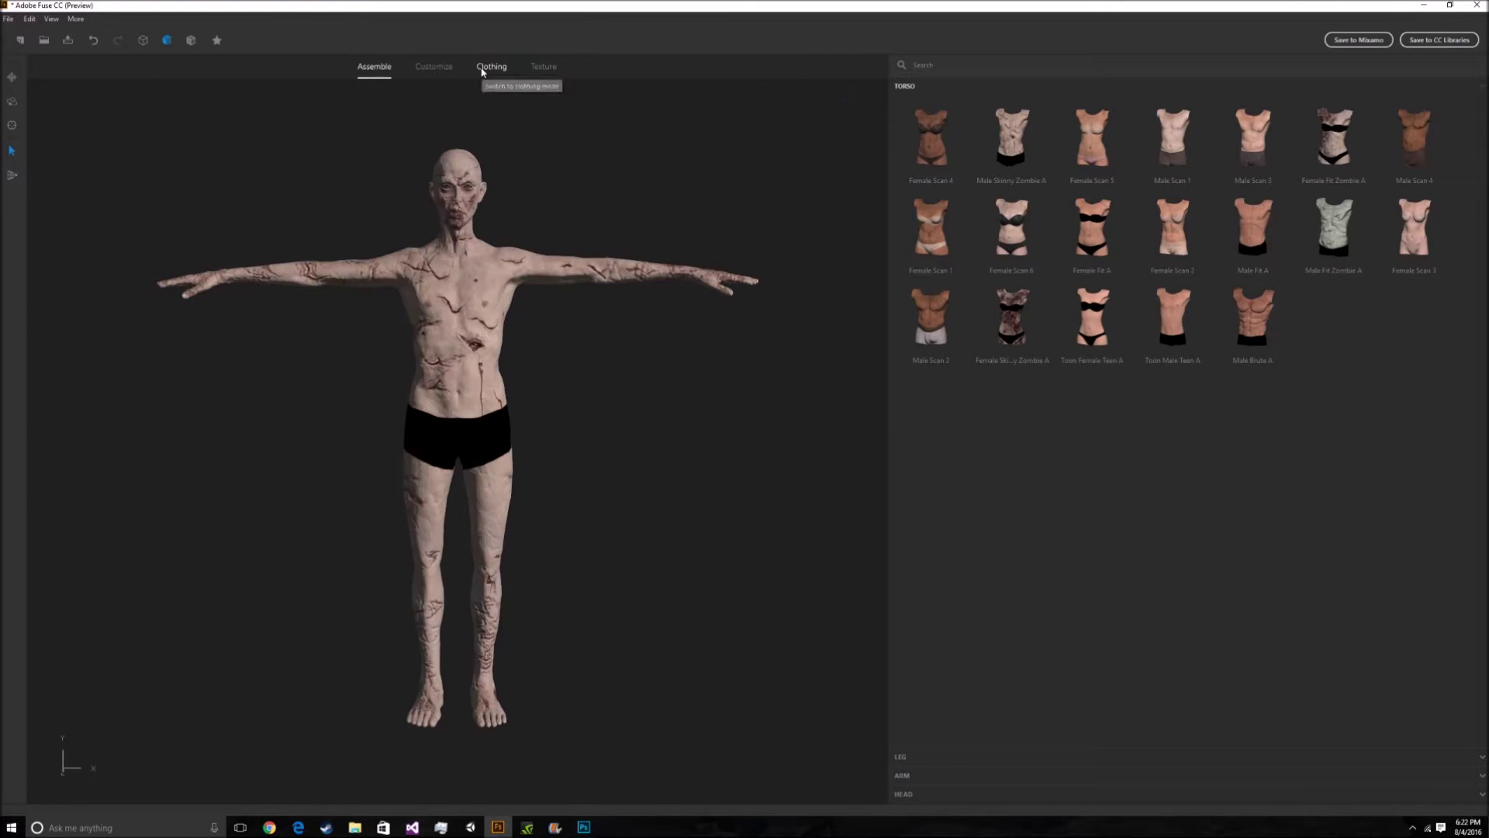
# - Randomize all of the zombie's body proportions nine times, then bring up the clothing tops catalogue
pyautogui.click(431, 68)
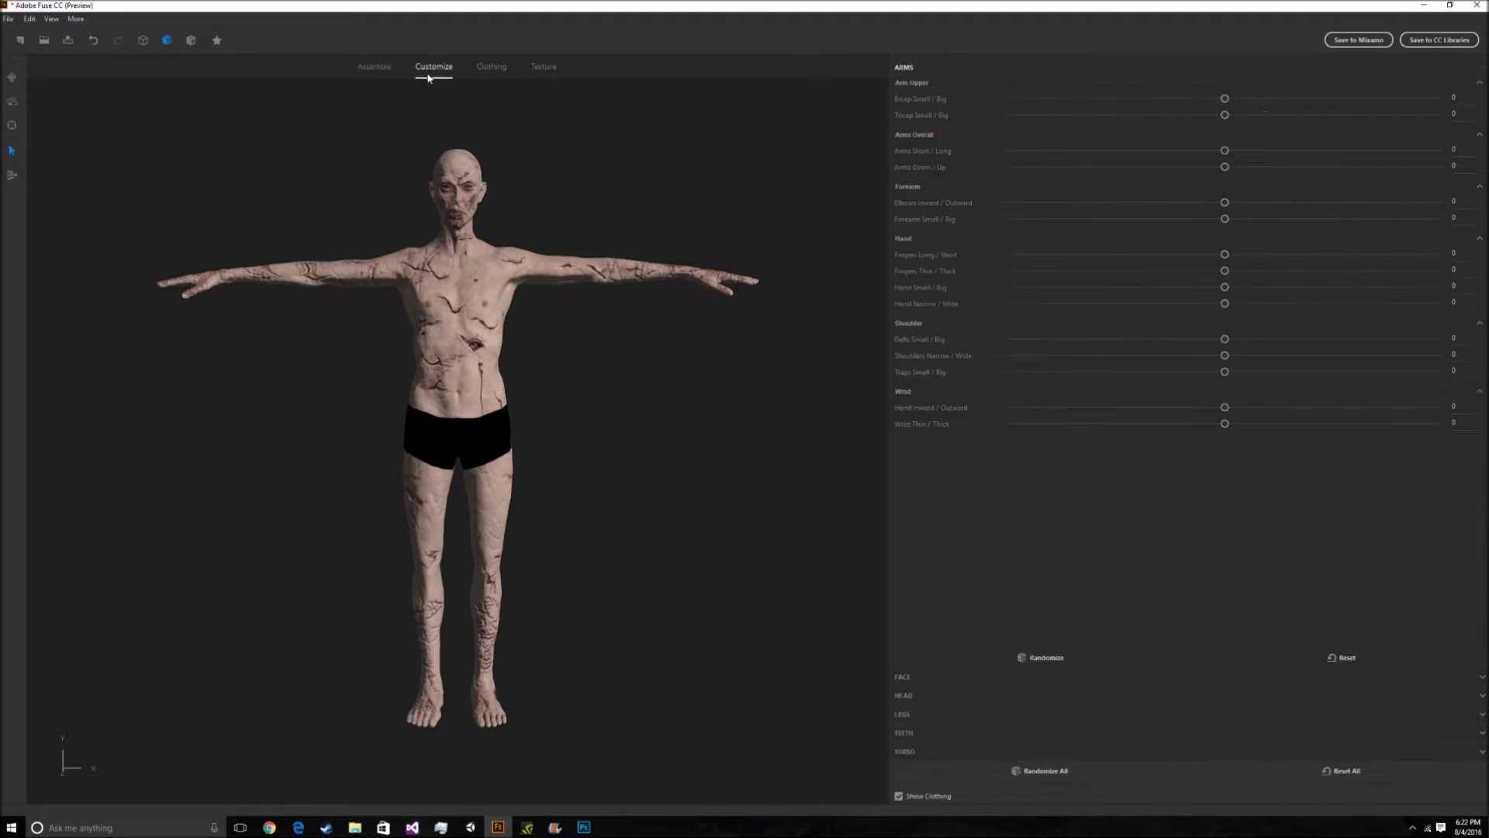
pyautogui.click(1024, 769)
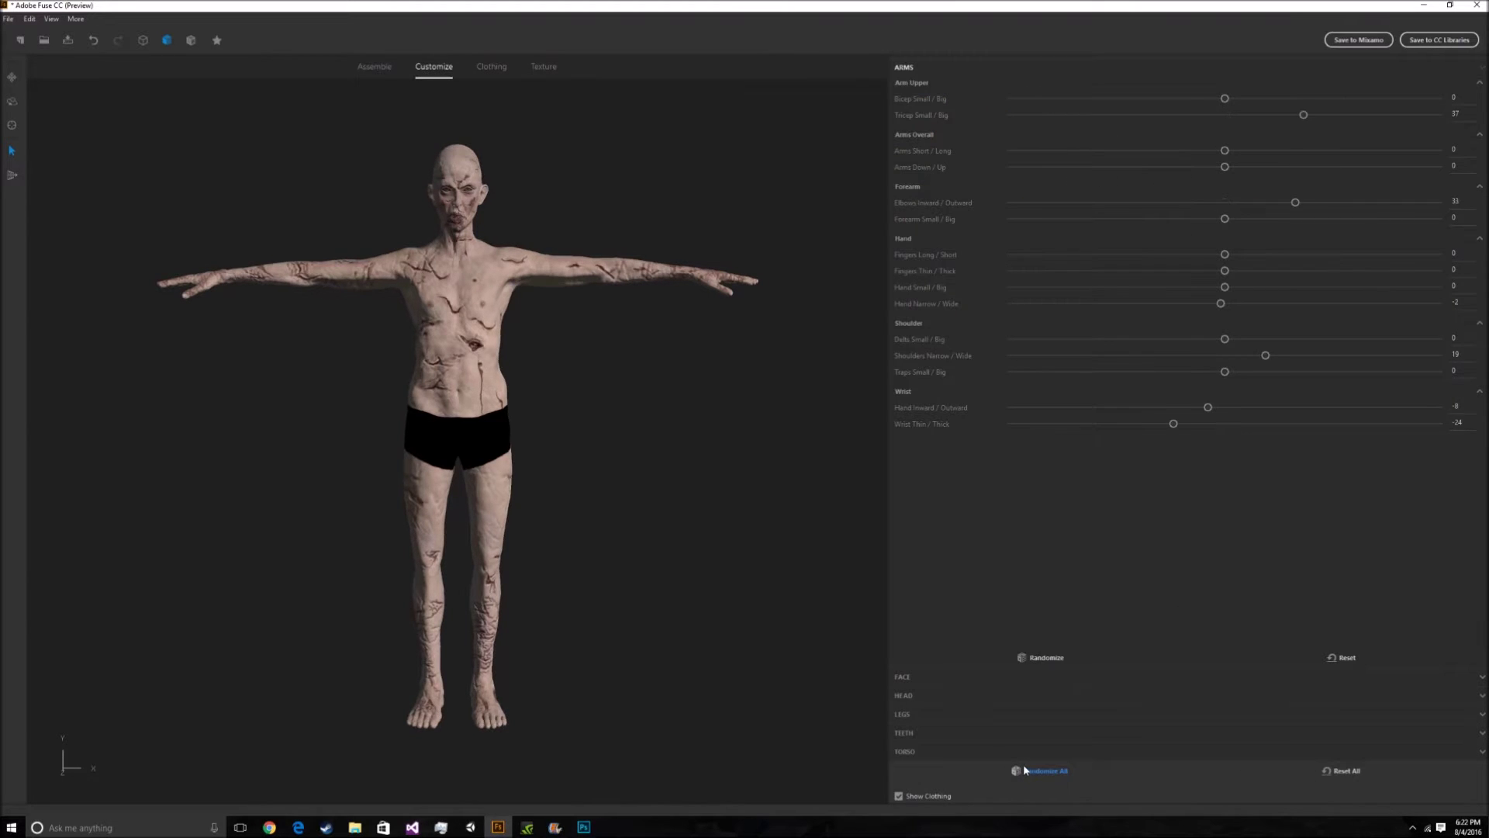
pyautogui.click(1023, 770)
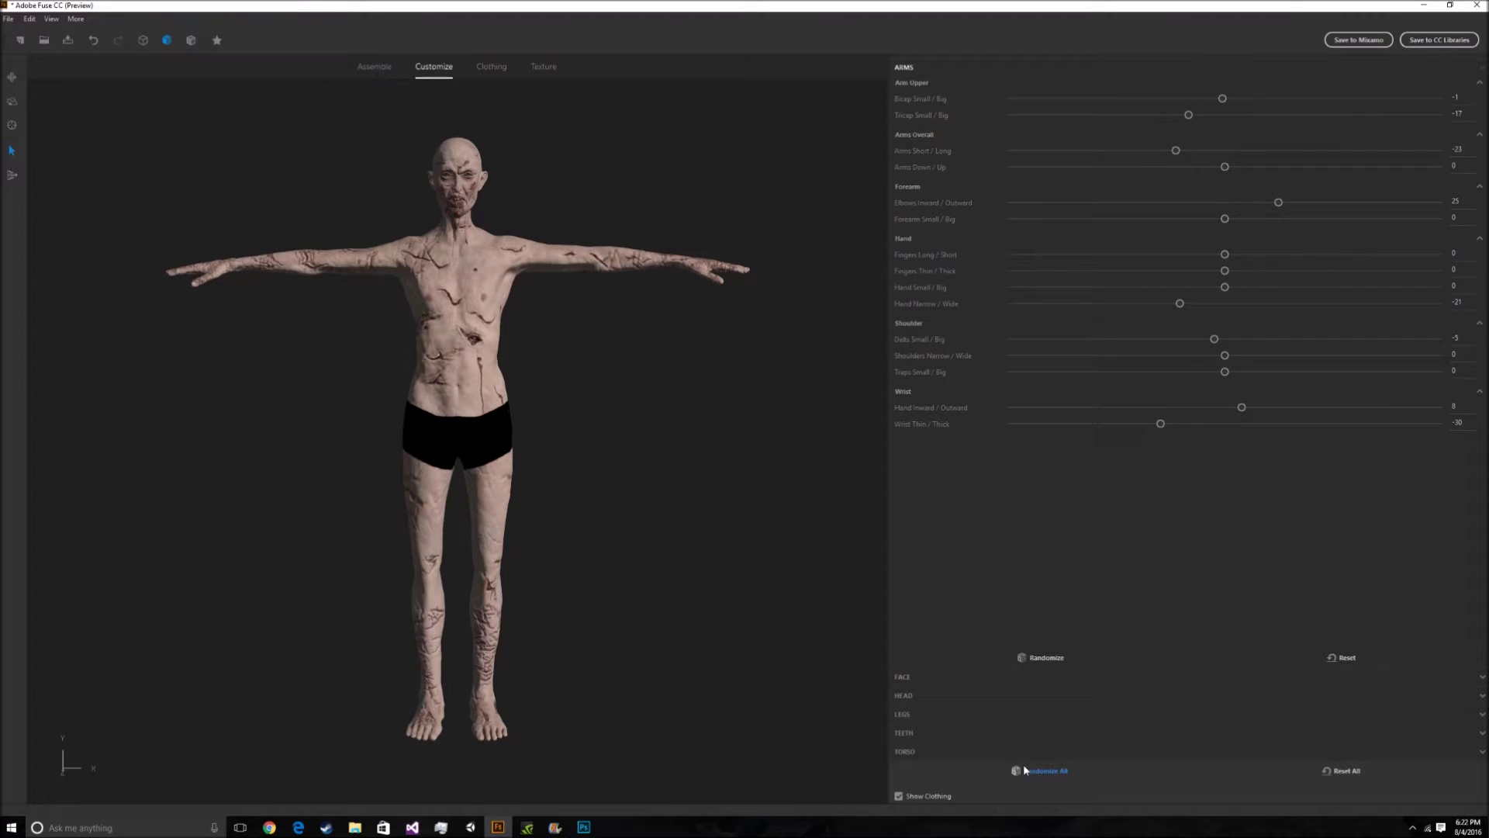
pyautogui.click(1024, 769)
pyautogui.click(1022, 769)
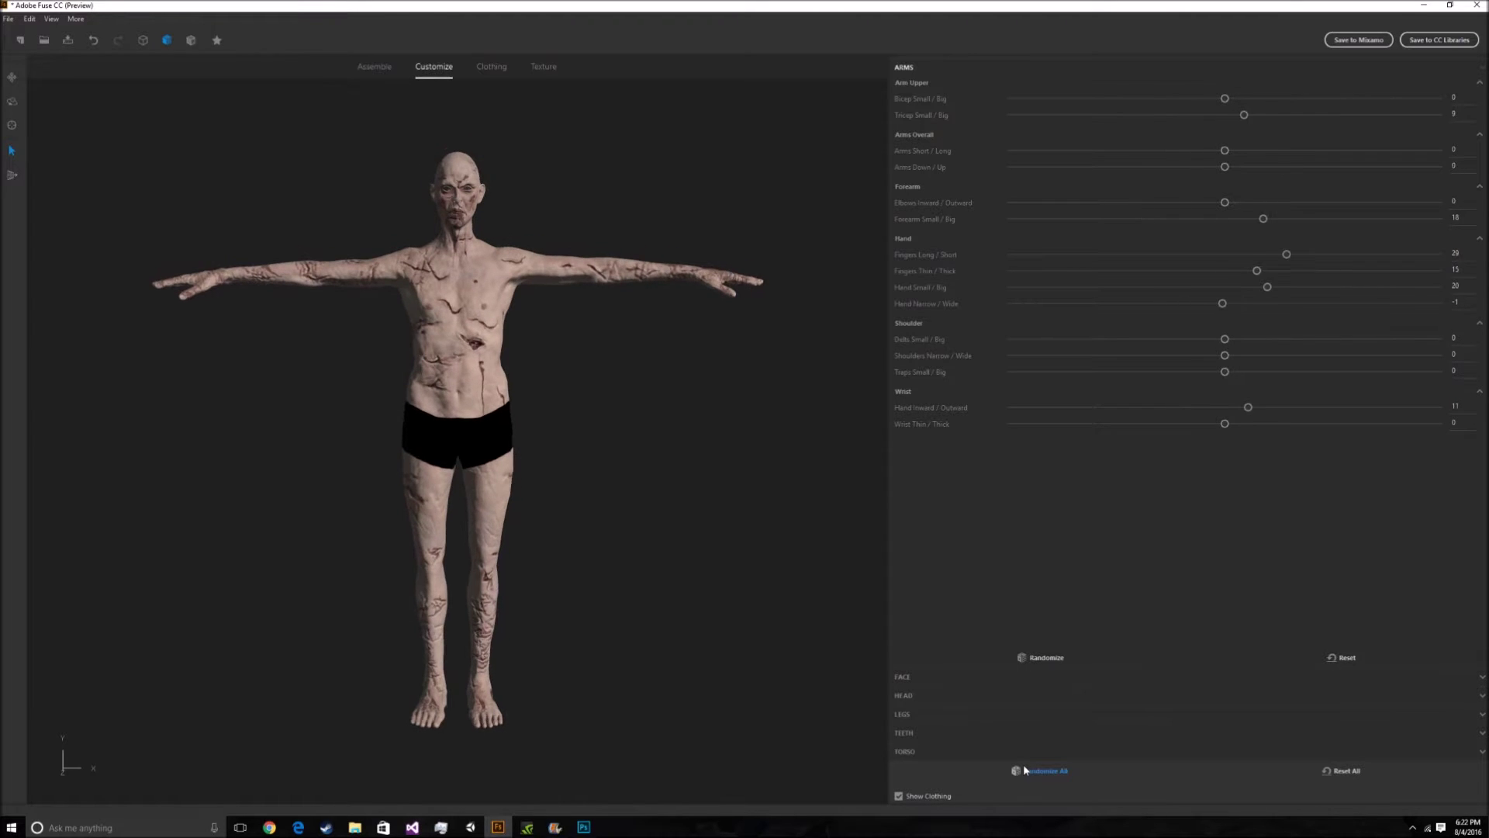
pyautogui.click(1020, 769)
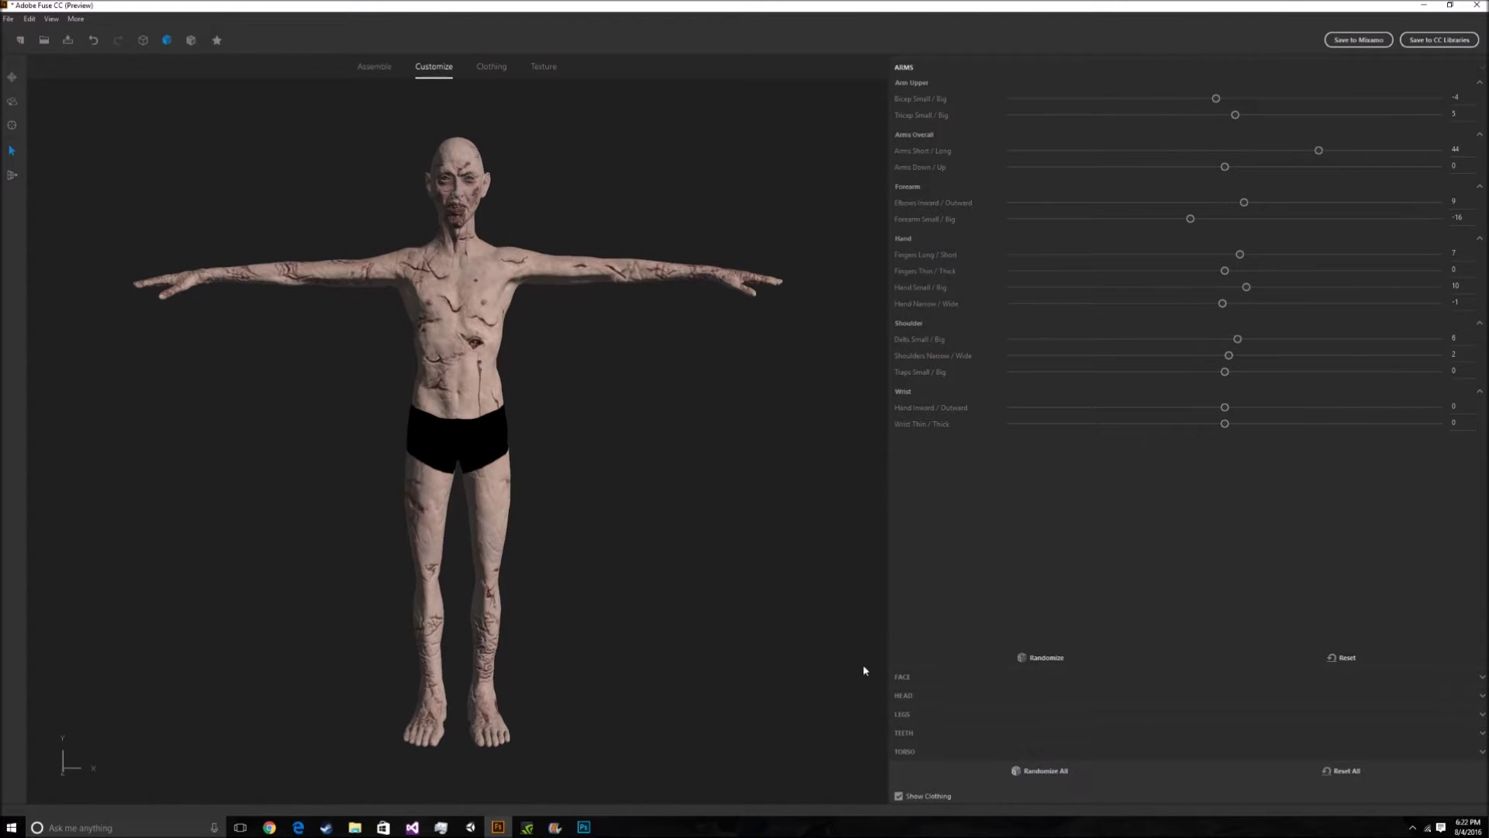
pyautogui.click(1062, 771)
pyautogui.click(1063, 772)
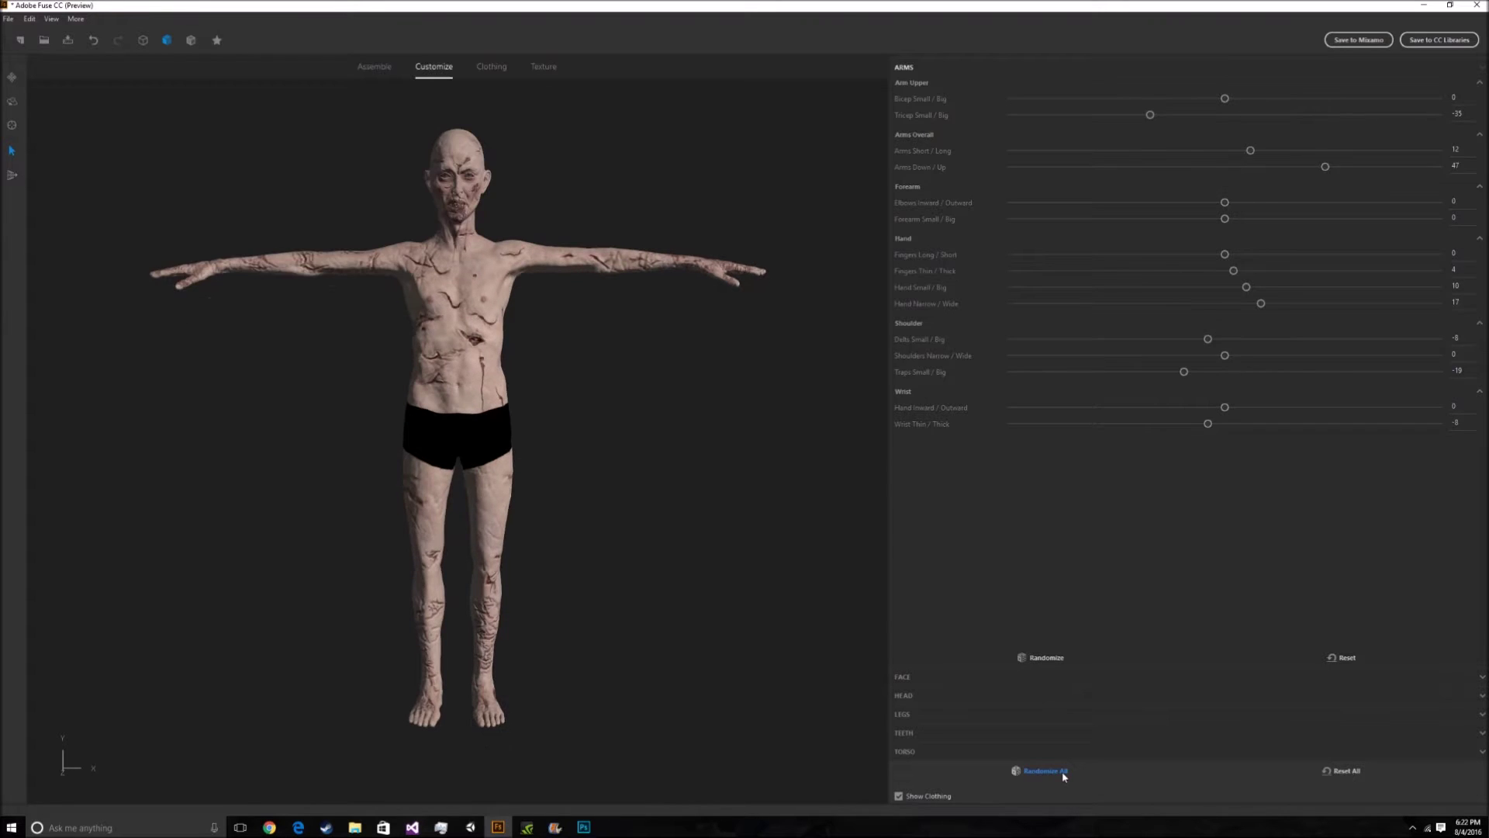
pyautogui.click(1062, 771)
pyautogui.click(1060, 773)
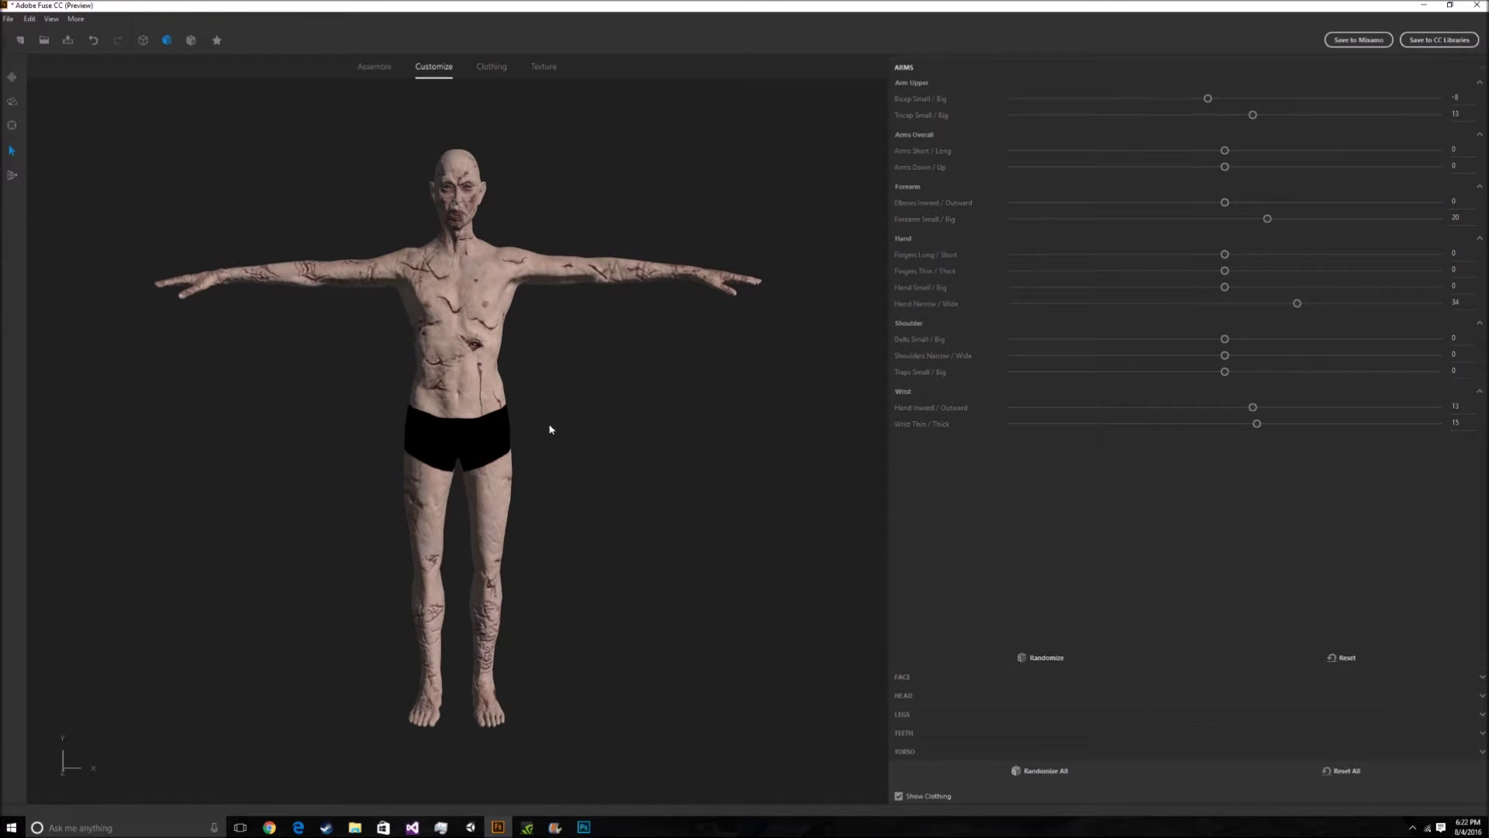
pyautogui.scroll(5, 668, 289)
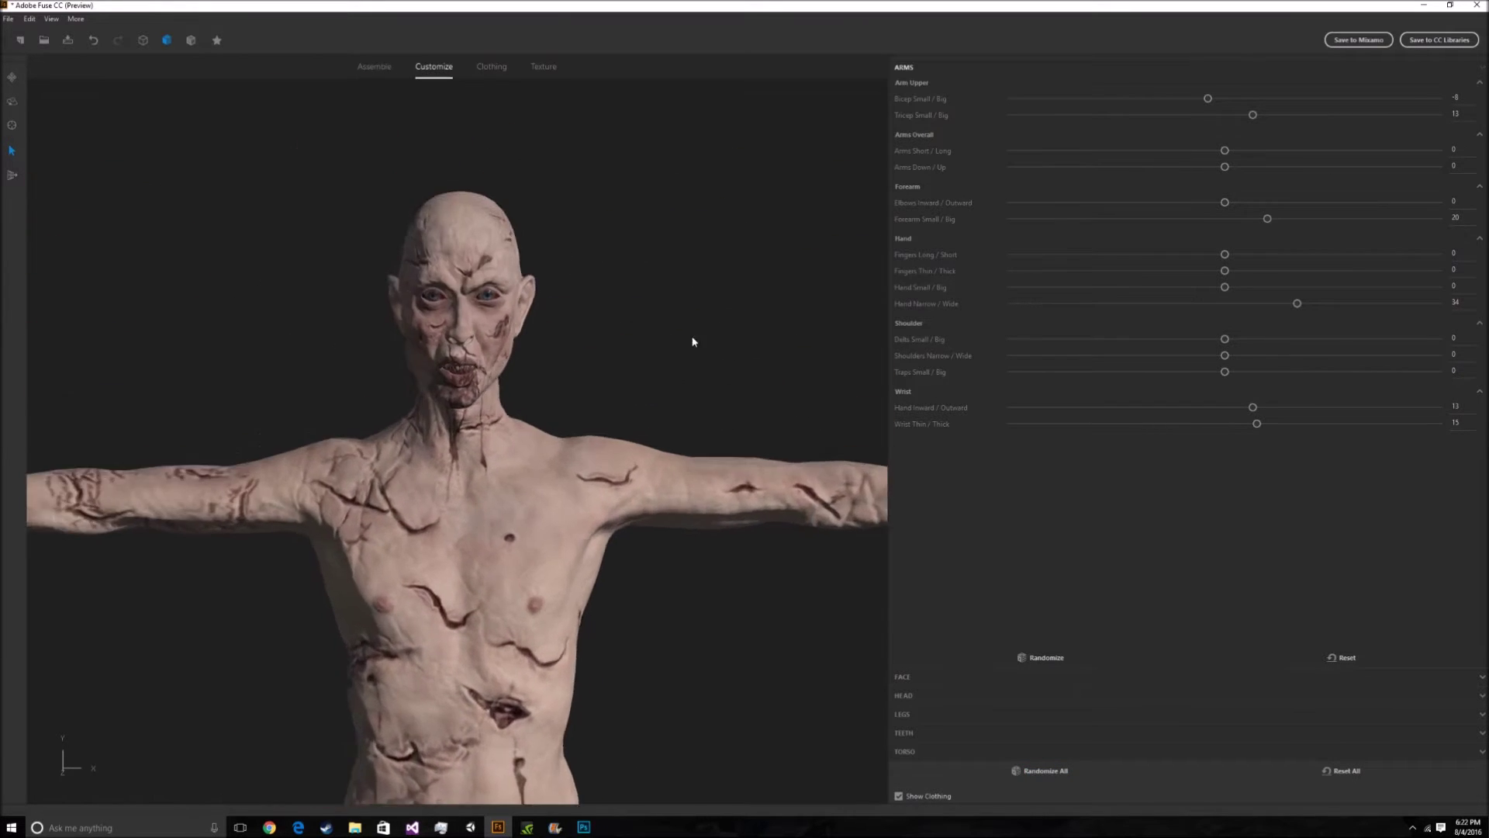
pyautogui.click(491, 67)
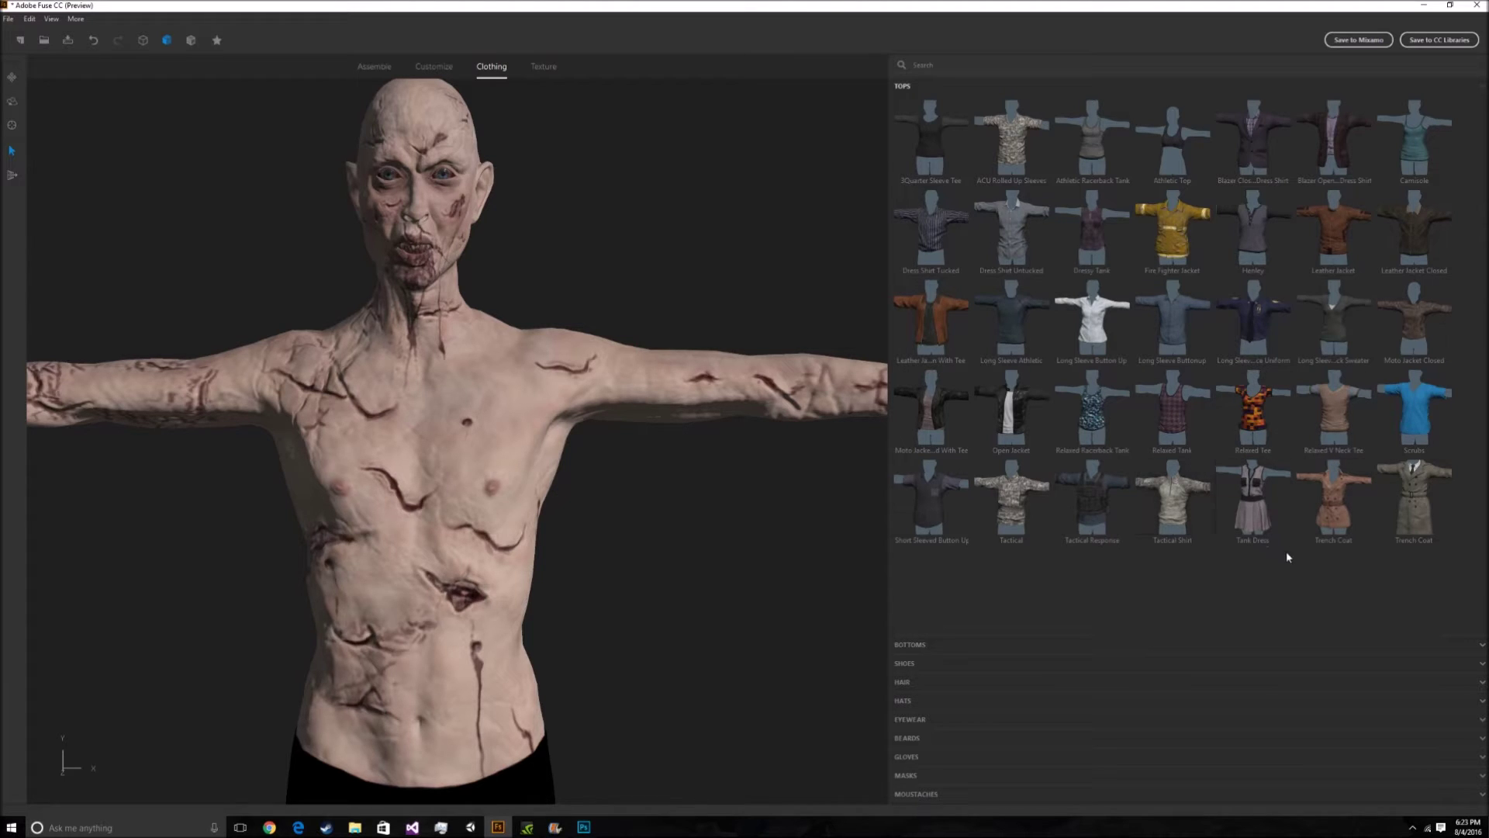
# - Dress the zombie in the Relaxed V Neck Tee and khaki Tailored Short shorts, orbiting to check
pyautogui.click(1330, 419)
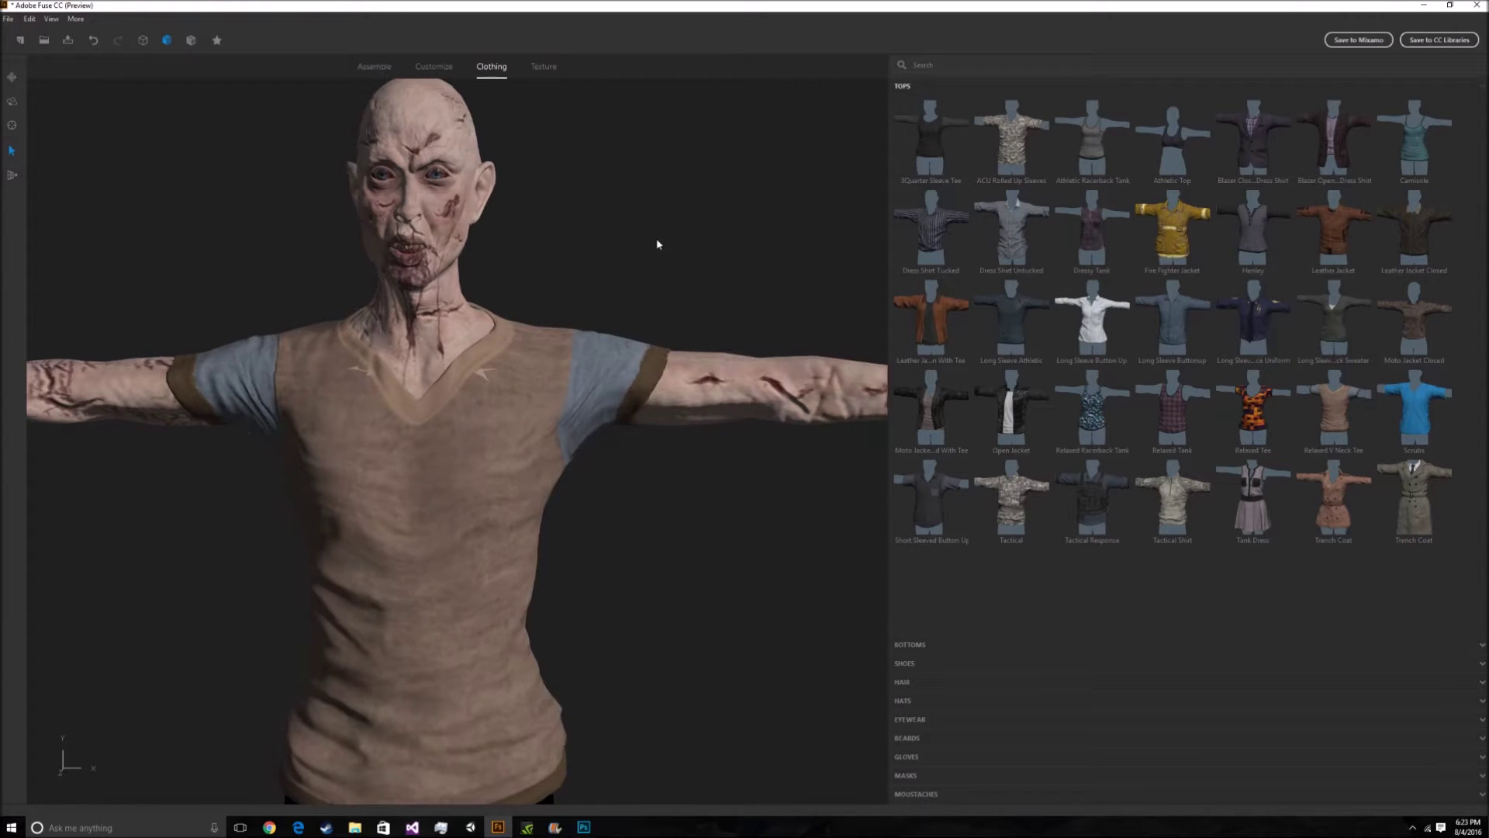
pyautogui.scroll(-5, 663, 237)
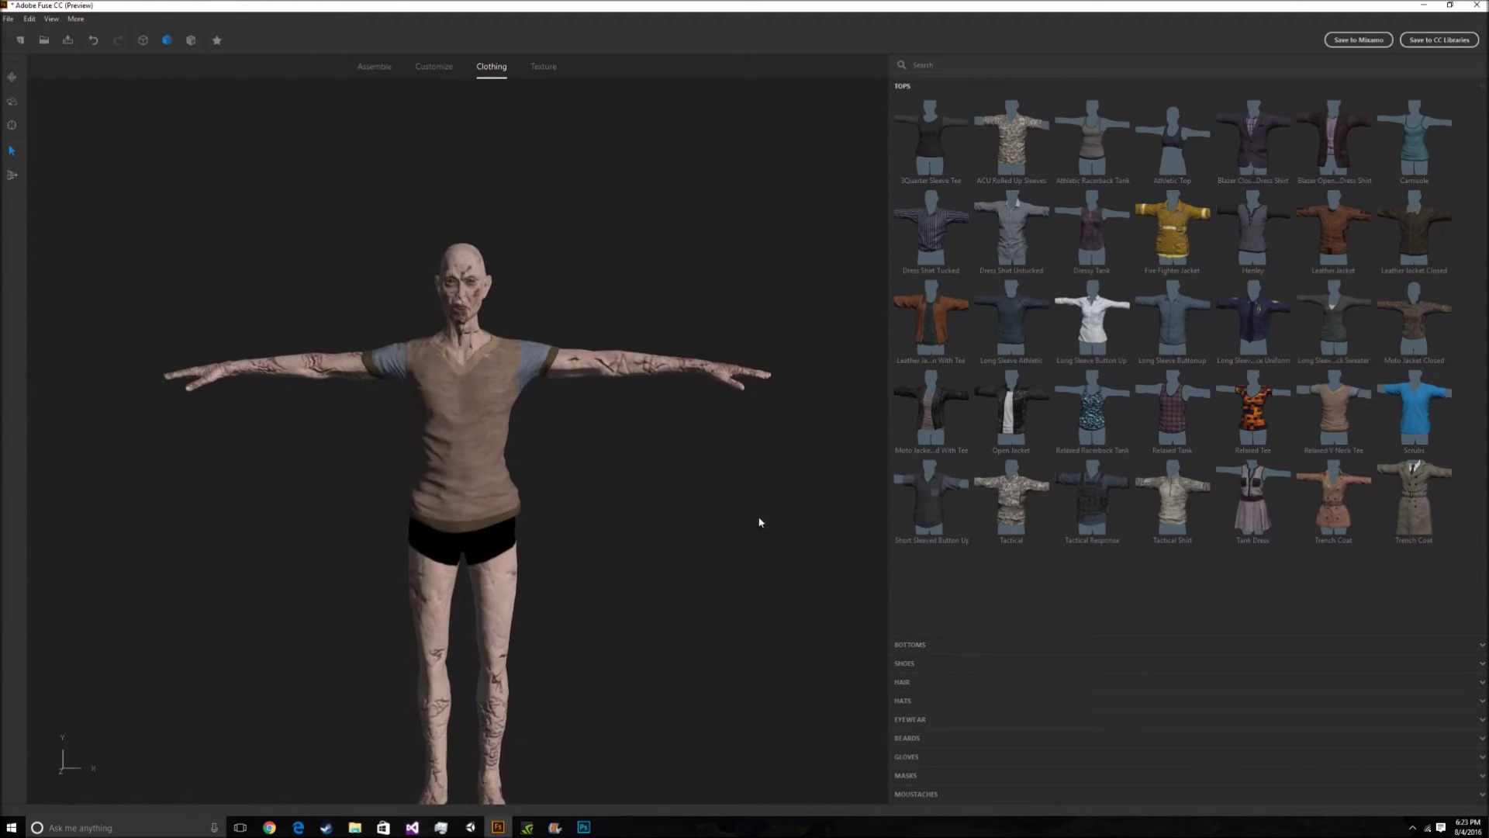
pyautogui.click(907, 647)
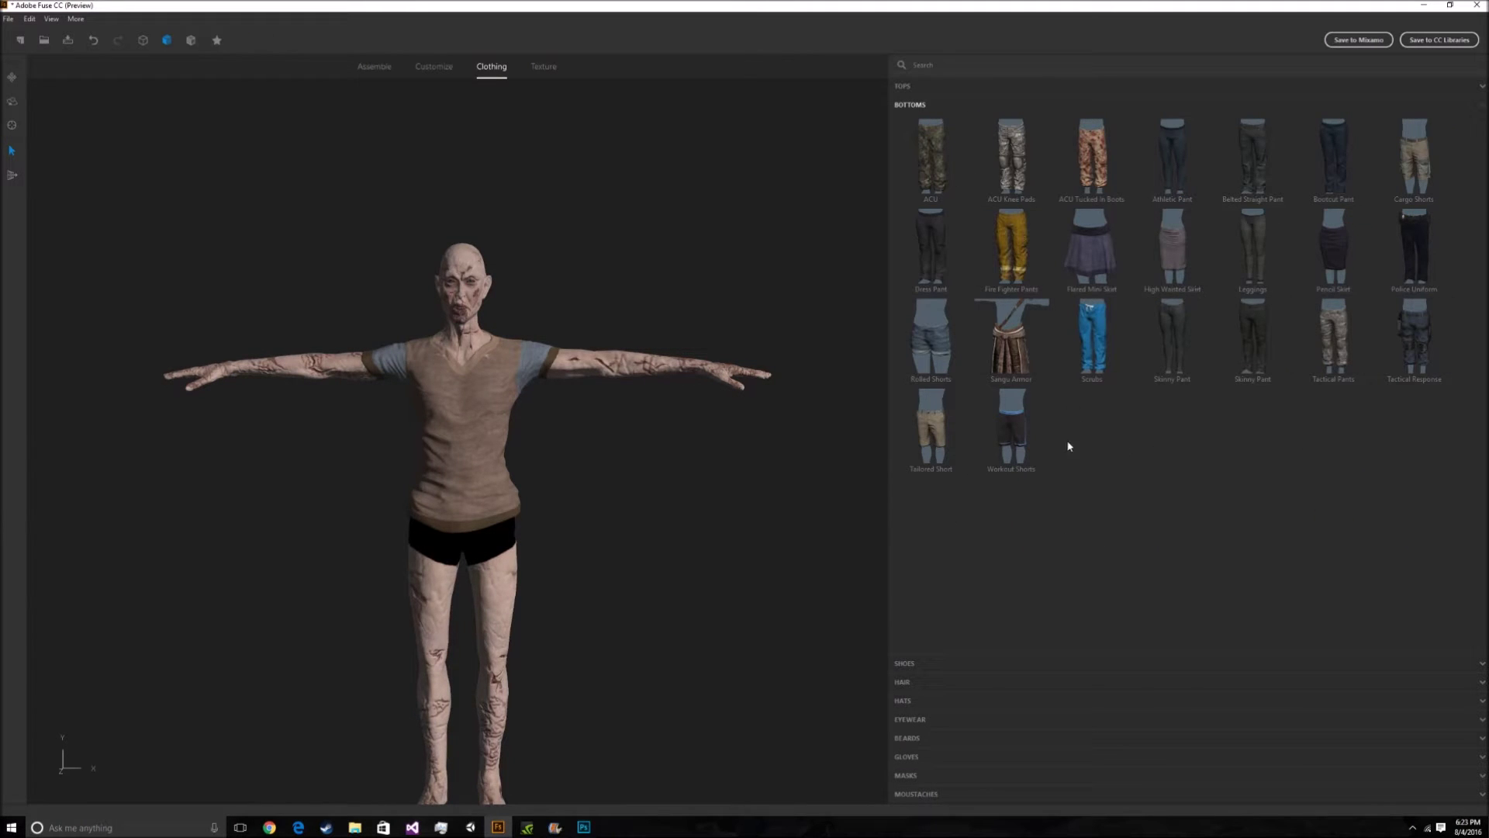
pyautogui.click(934, 442)
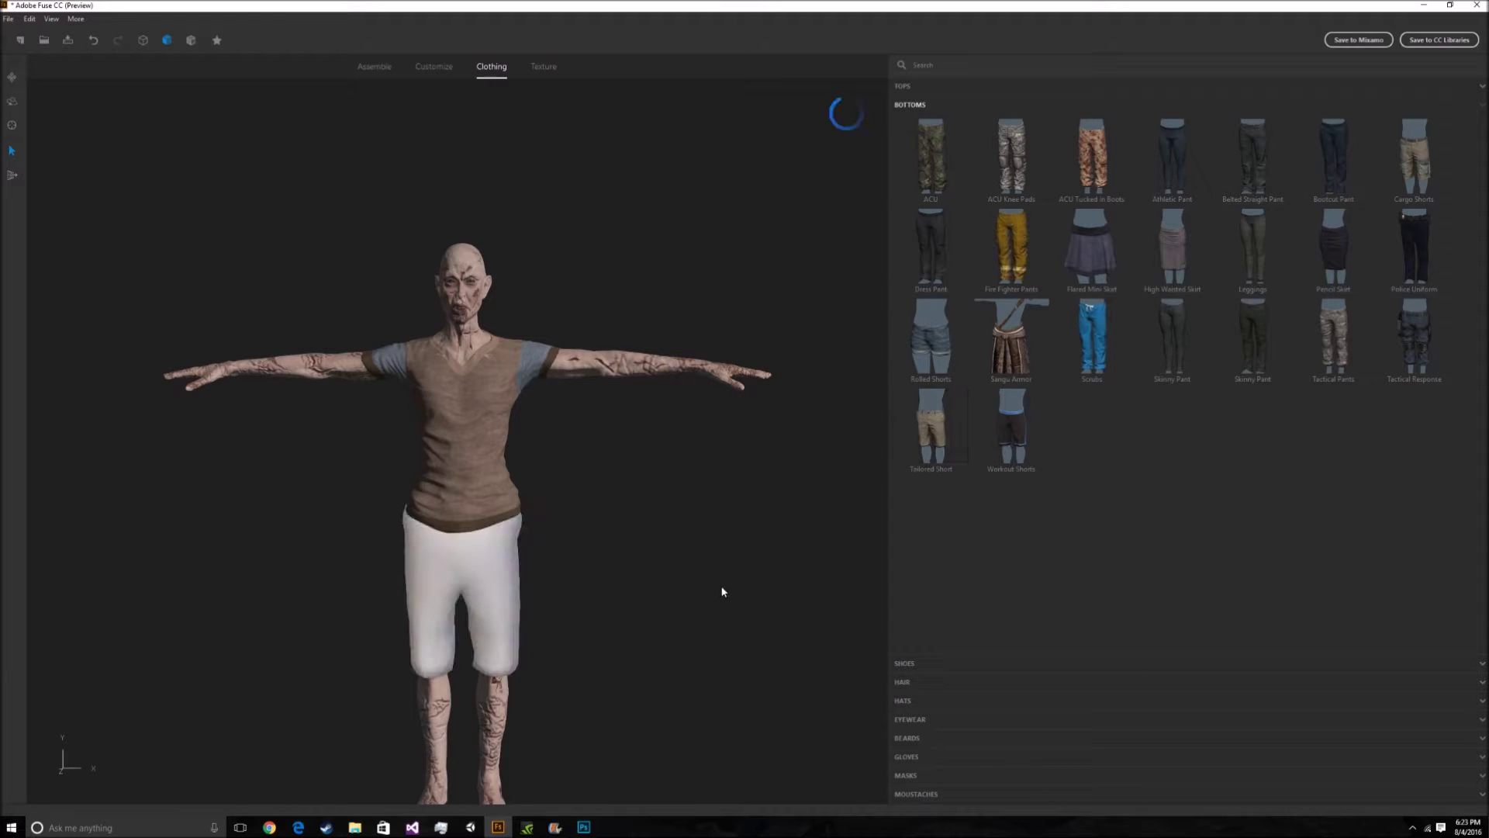
pyautogui.moveTo(857, 505); pyautogui.dragTo(1280, 477)
pyautogui.moveTo(434, 562); pyautogui.dragTo(641, 555)
# - Raise the zombie body's texture resolution to 2048 x 2048 and deselect once textures reload
pyautogui.click(544, 67)
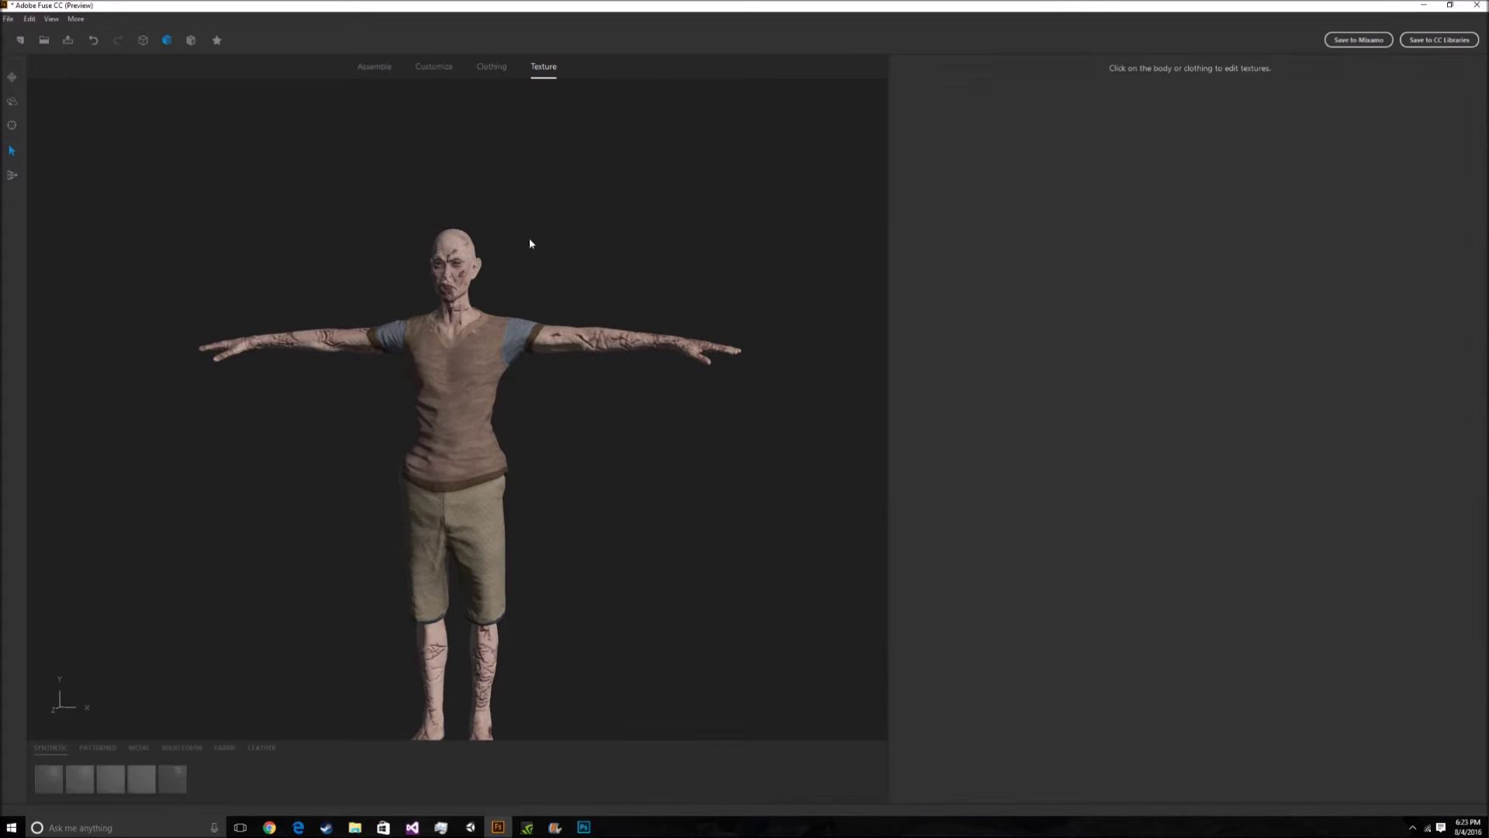
pyautogui.click(458, 214)
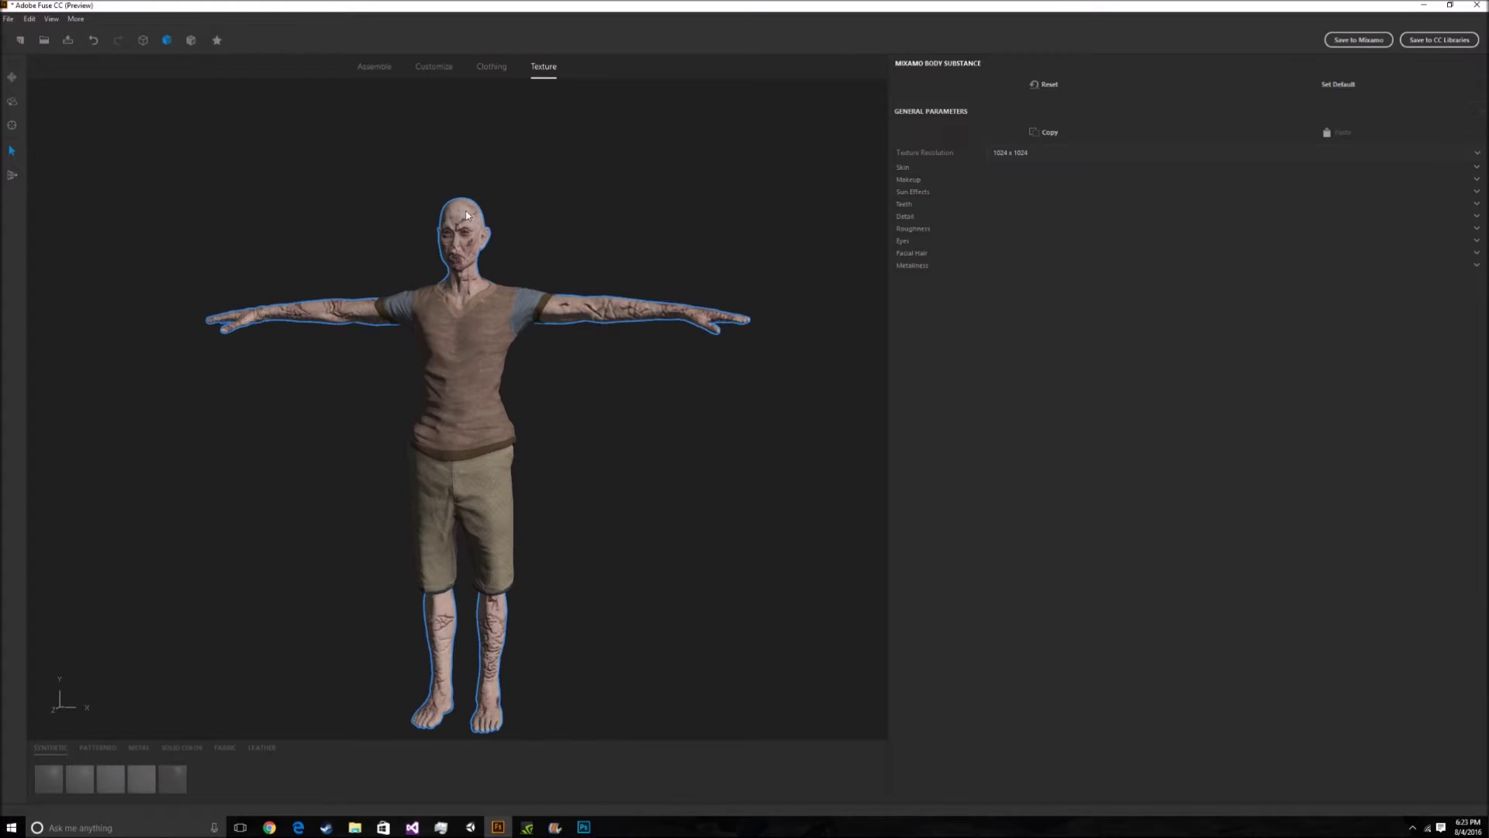
pyautogui.click(1004, 152)
pyautogui.click(902, 204)
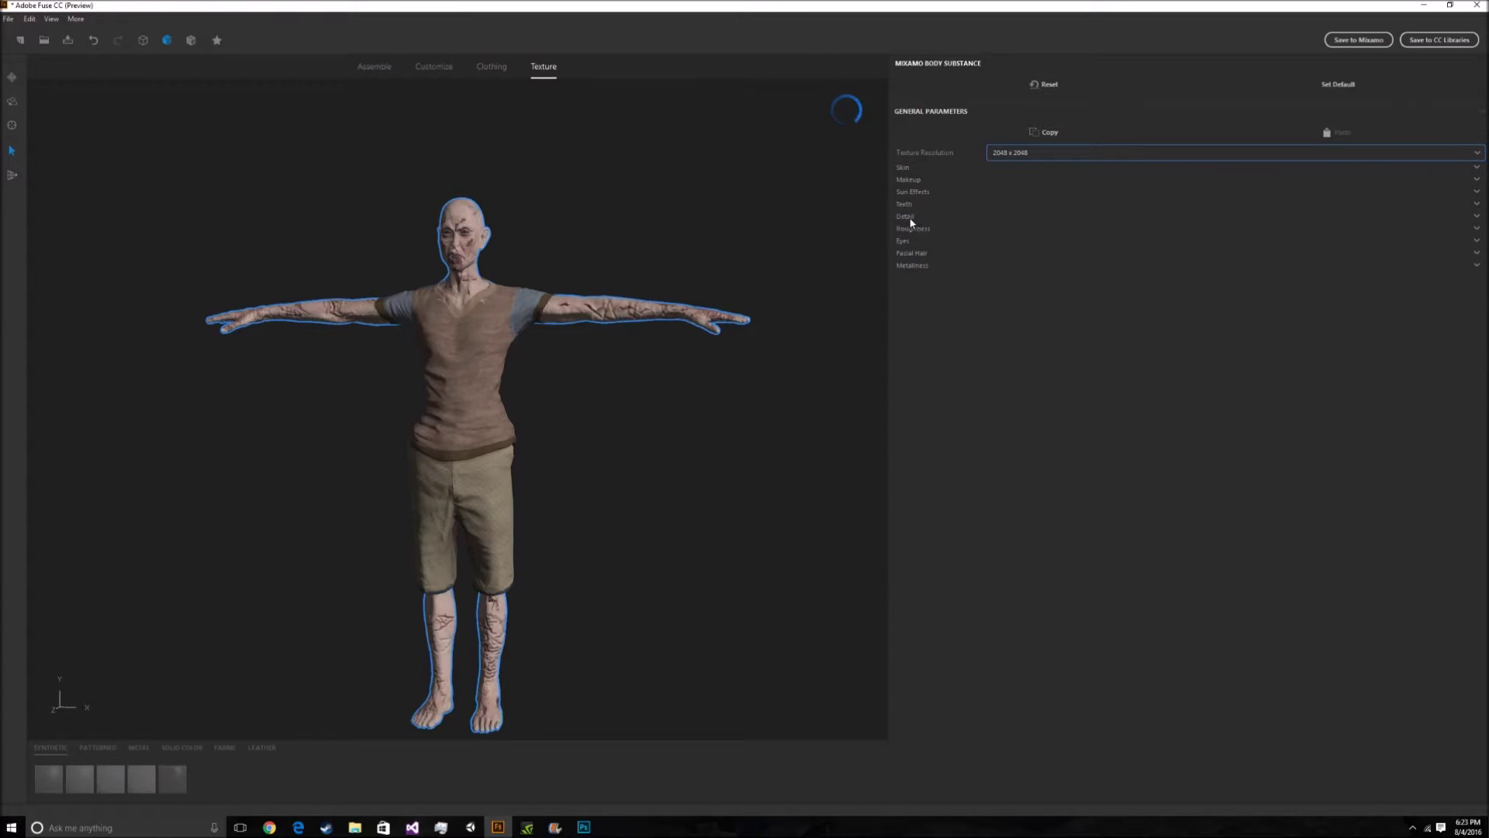
pyautogui.click(723, 197)
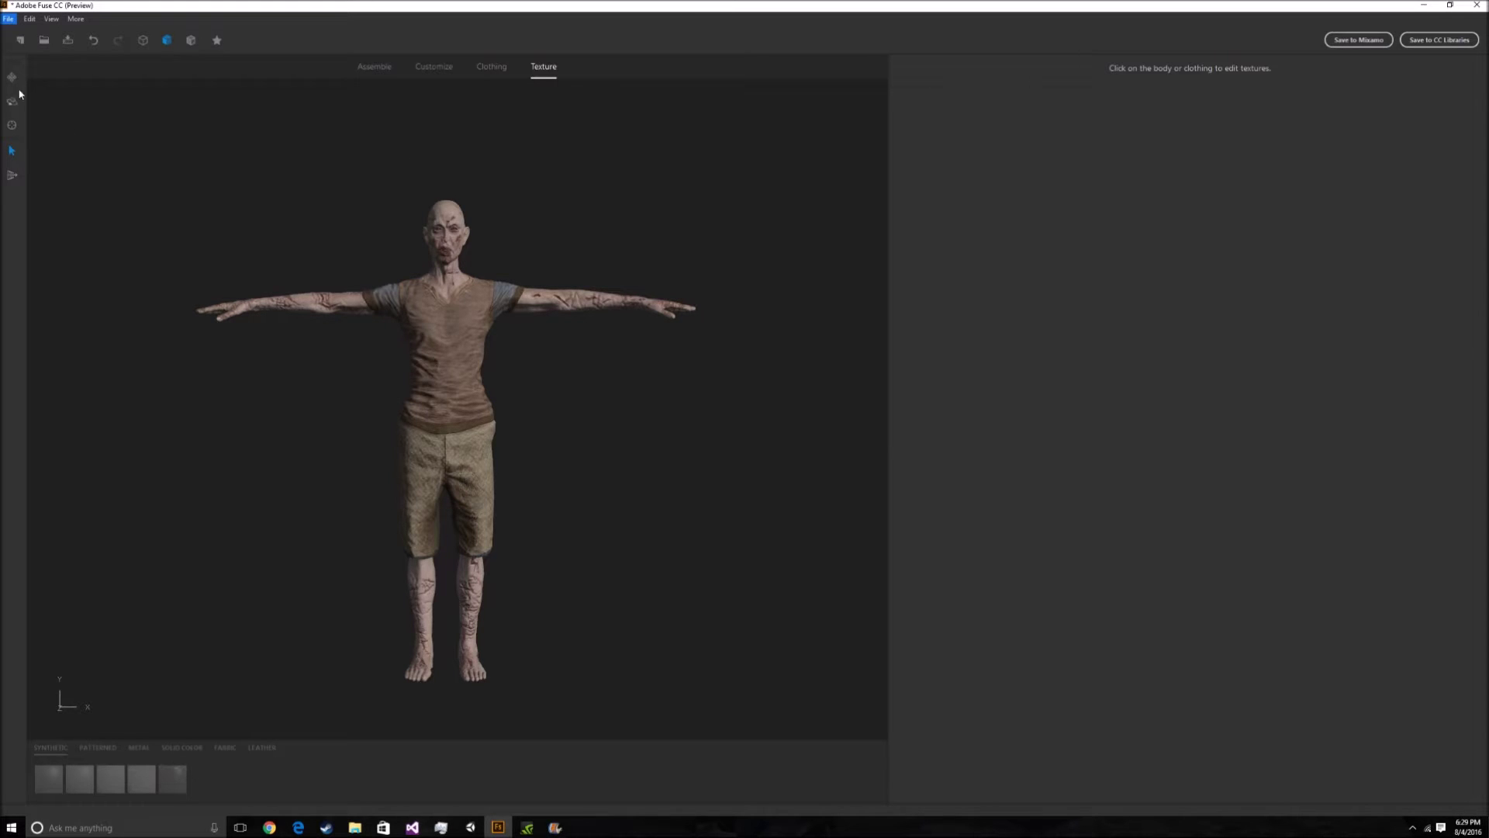
pyautogui.click(25, 21)
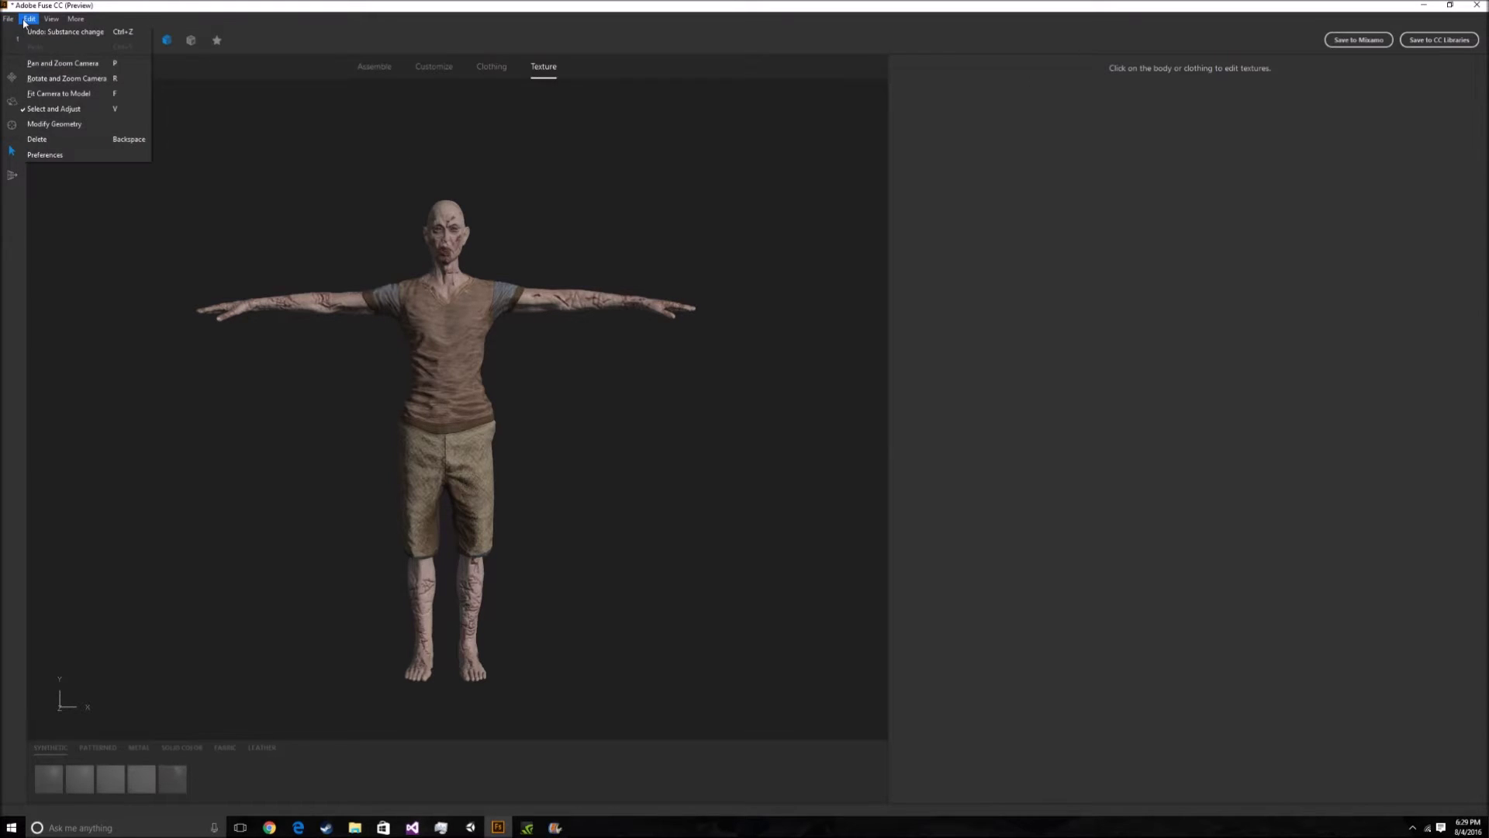
pyautogui.click(60, 154)
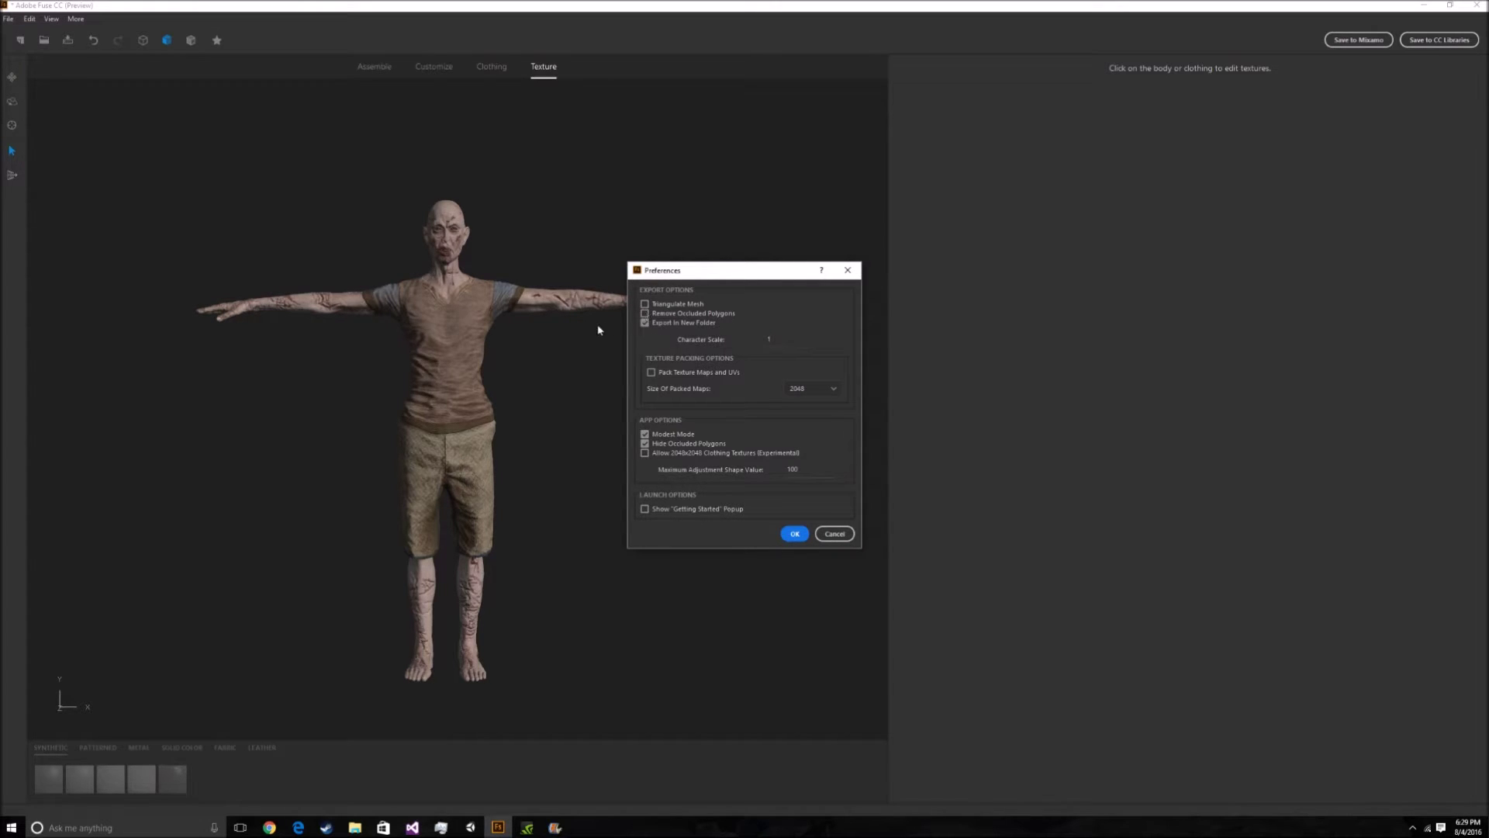
pyautogui.moveTo(686, 281); pyautogui.dragTo(718, 239)
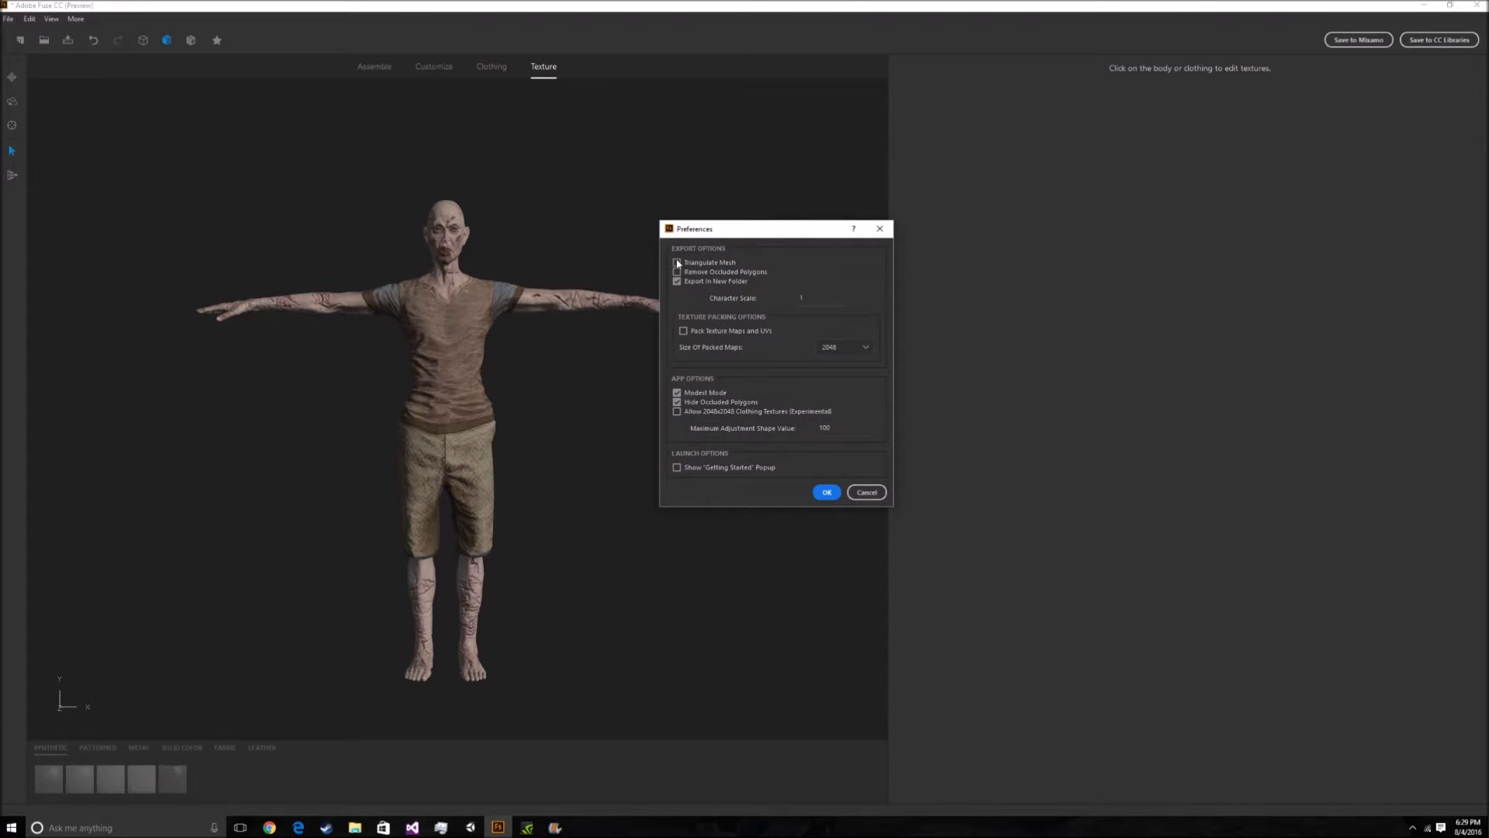
pyautogui.click(827, 493)
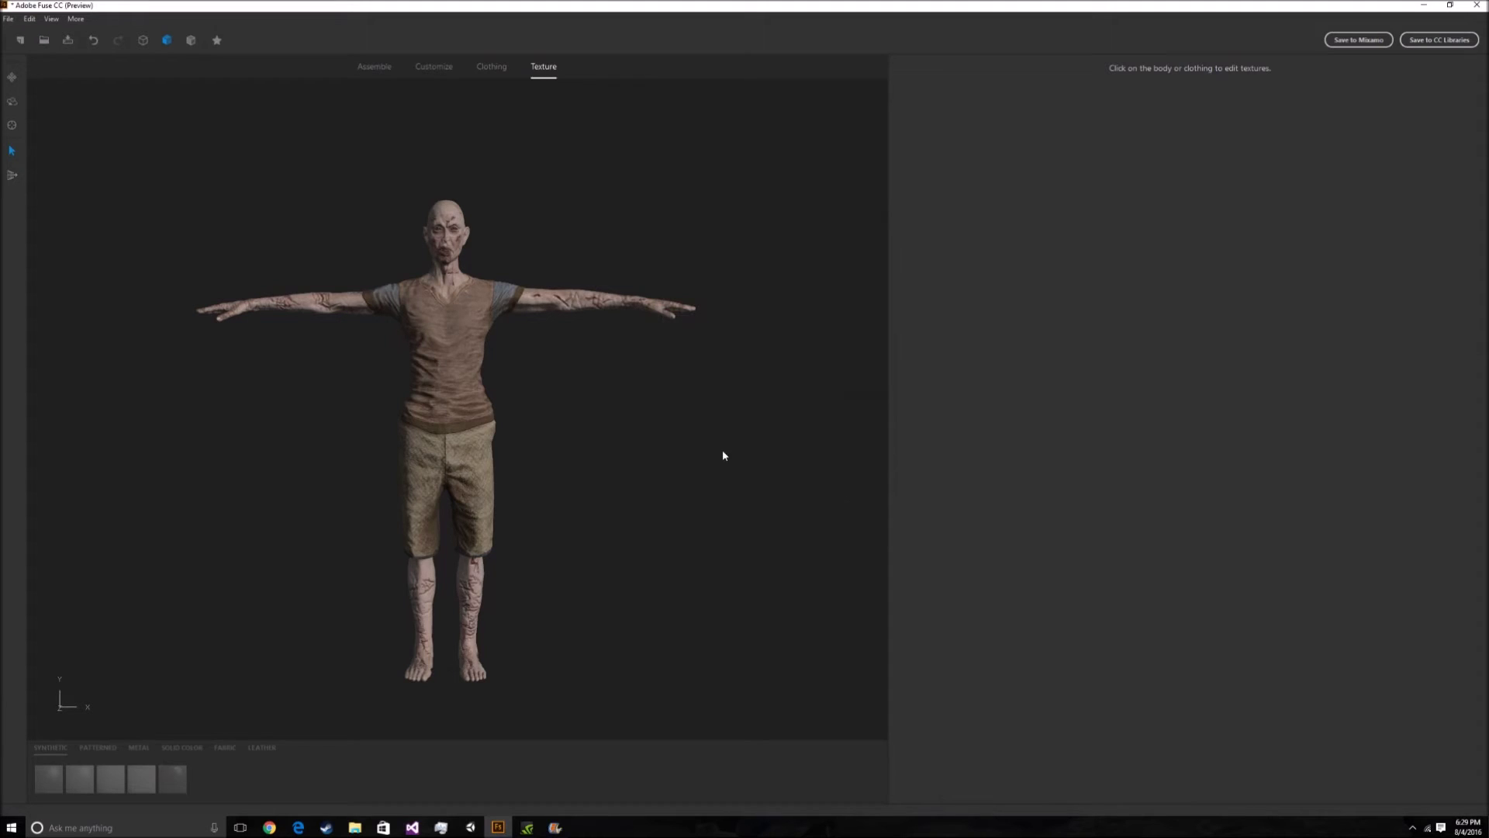
pyautogui.scroll(5, 612, 247)
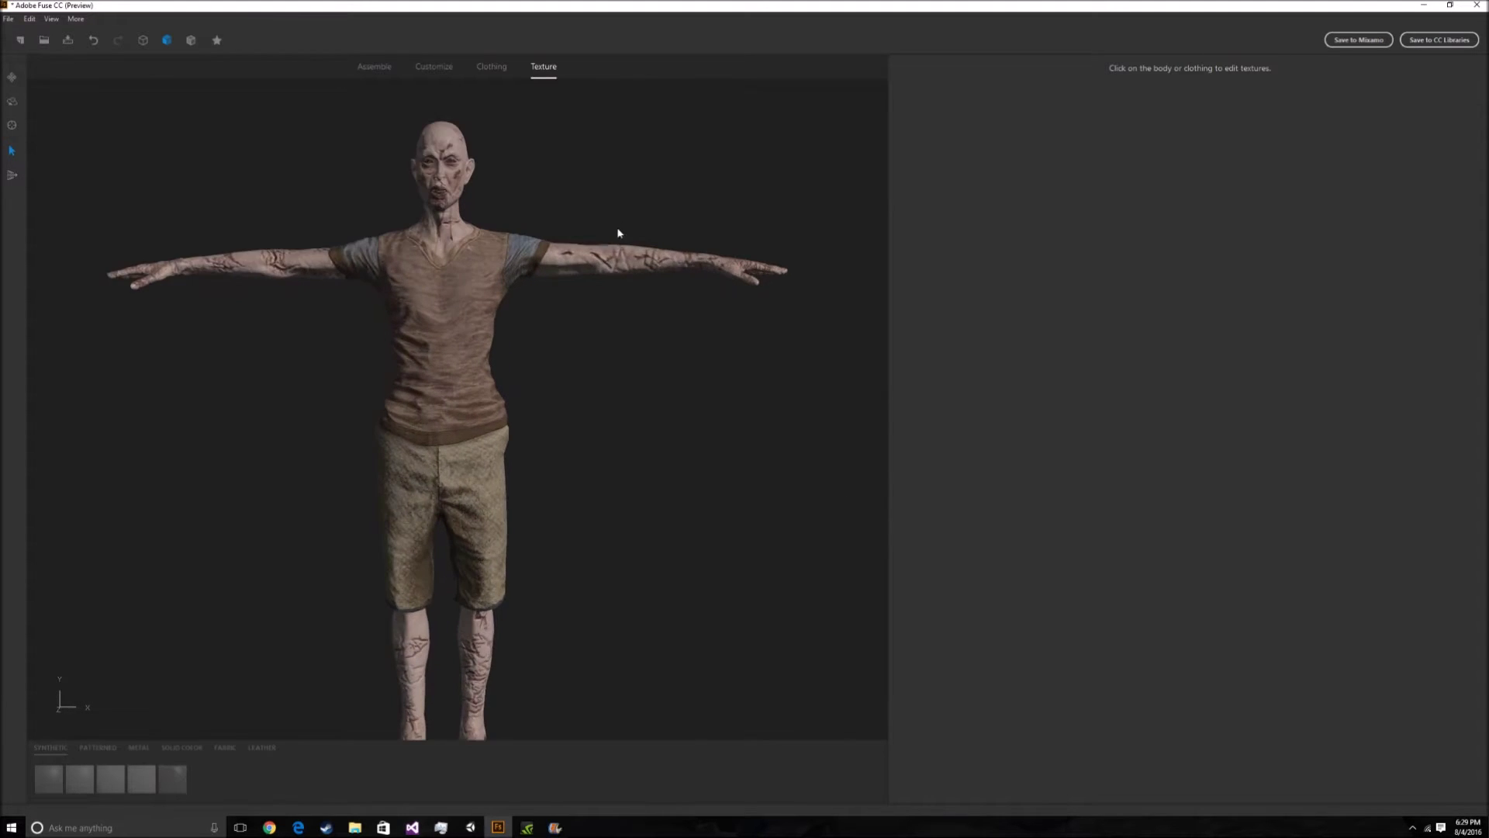
pyautogui.moveTo(616, 204); pyautogui.dragTo(612, 299, button='middle')
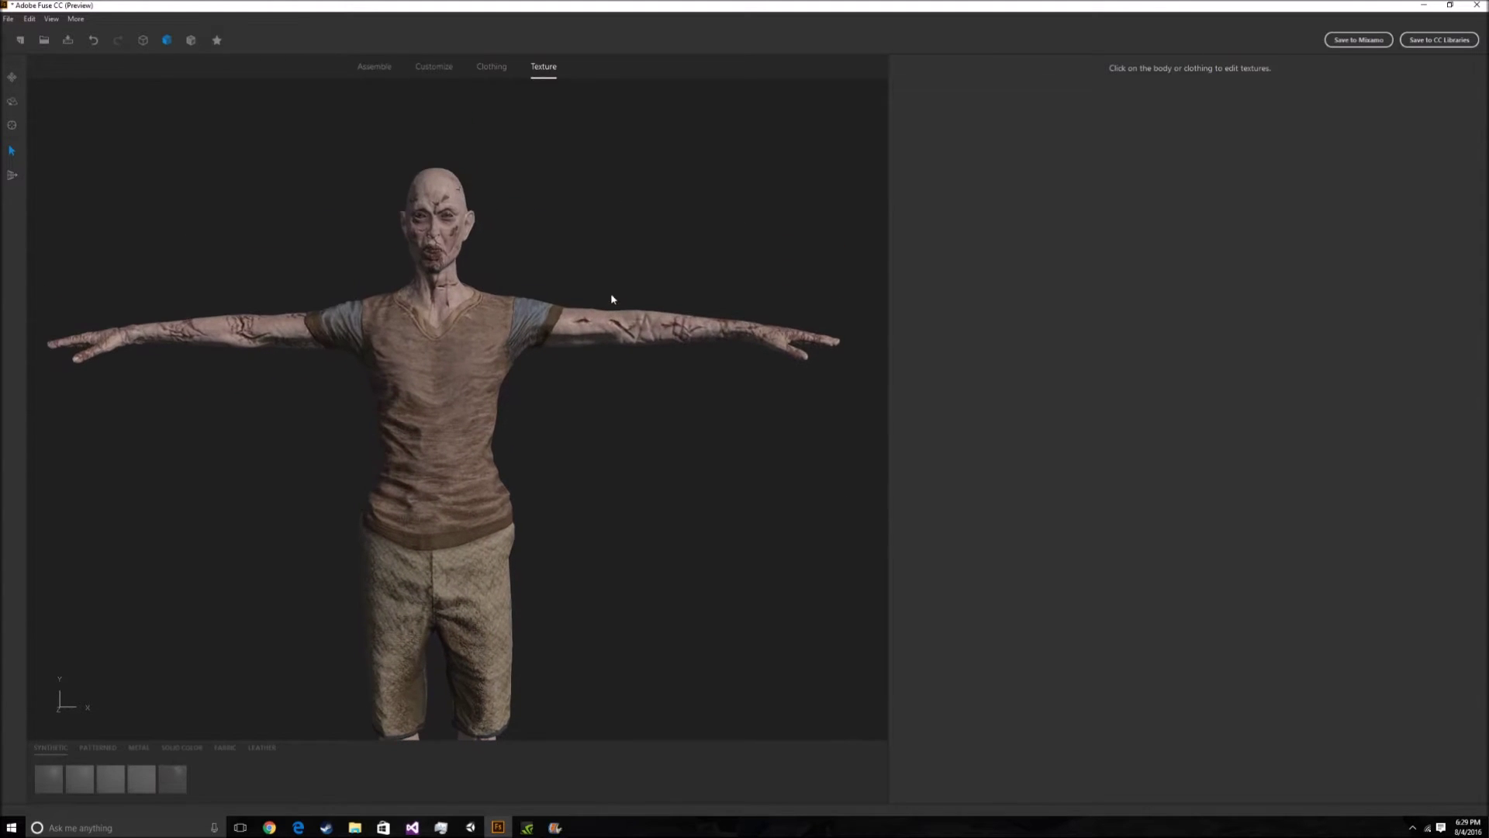
# - Export the model as an OBJ file and confirm the export options
pyautogui.click(9, 24)
pyautogui.moveTo(50, 157)
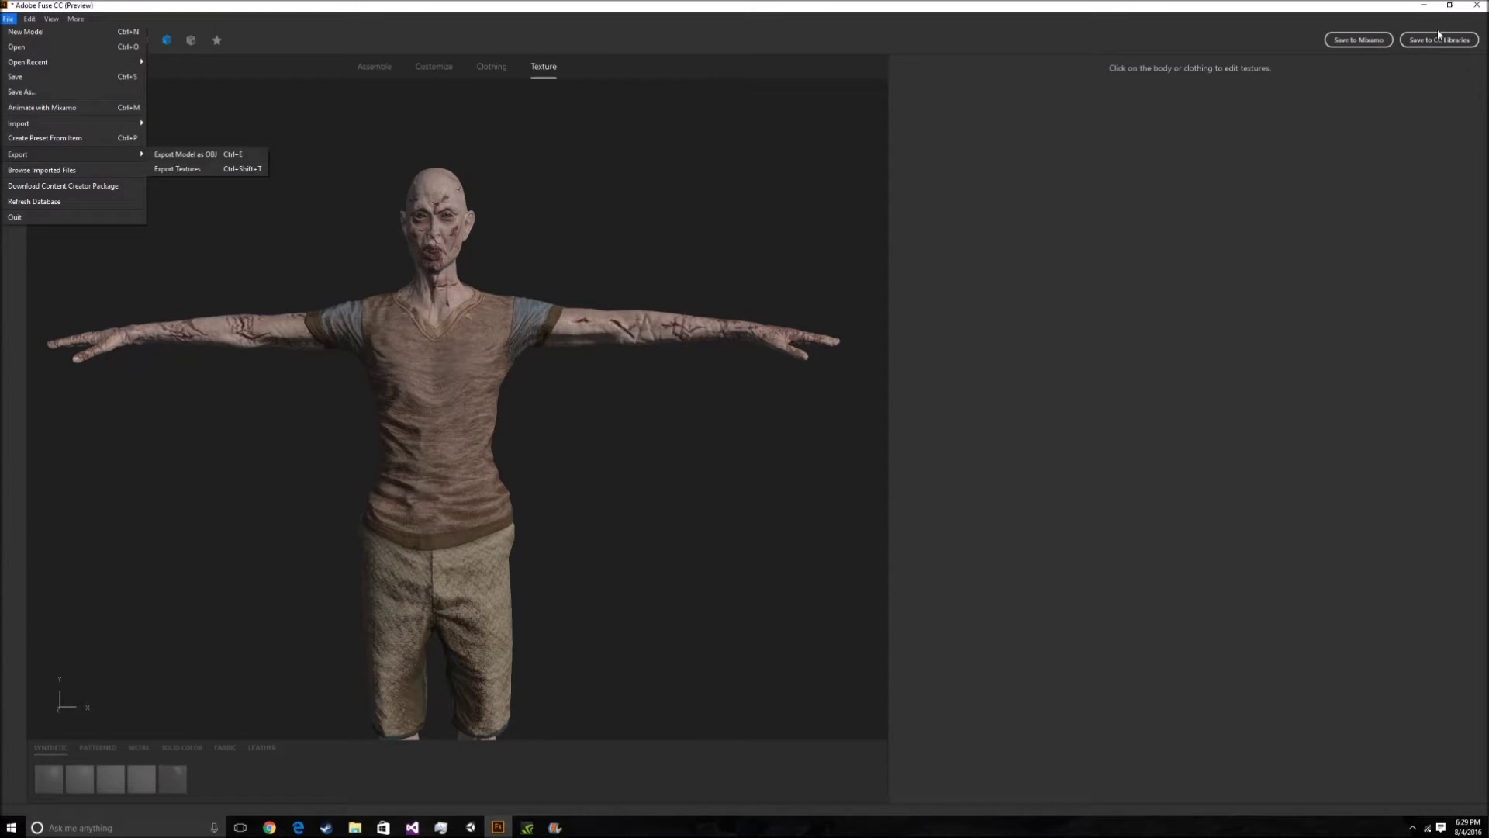
pyautogui.click(185, 155)
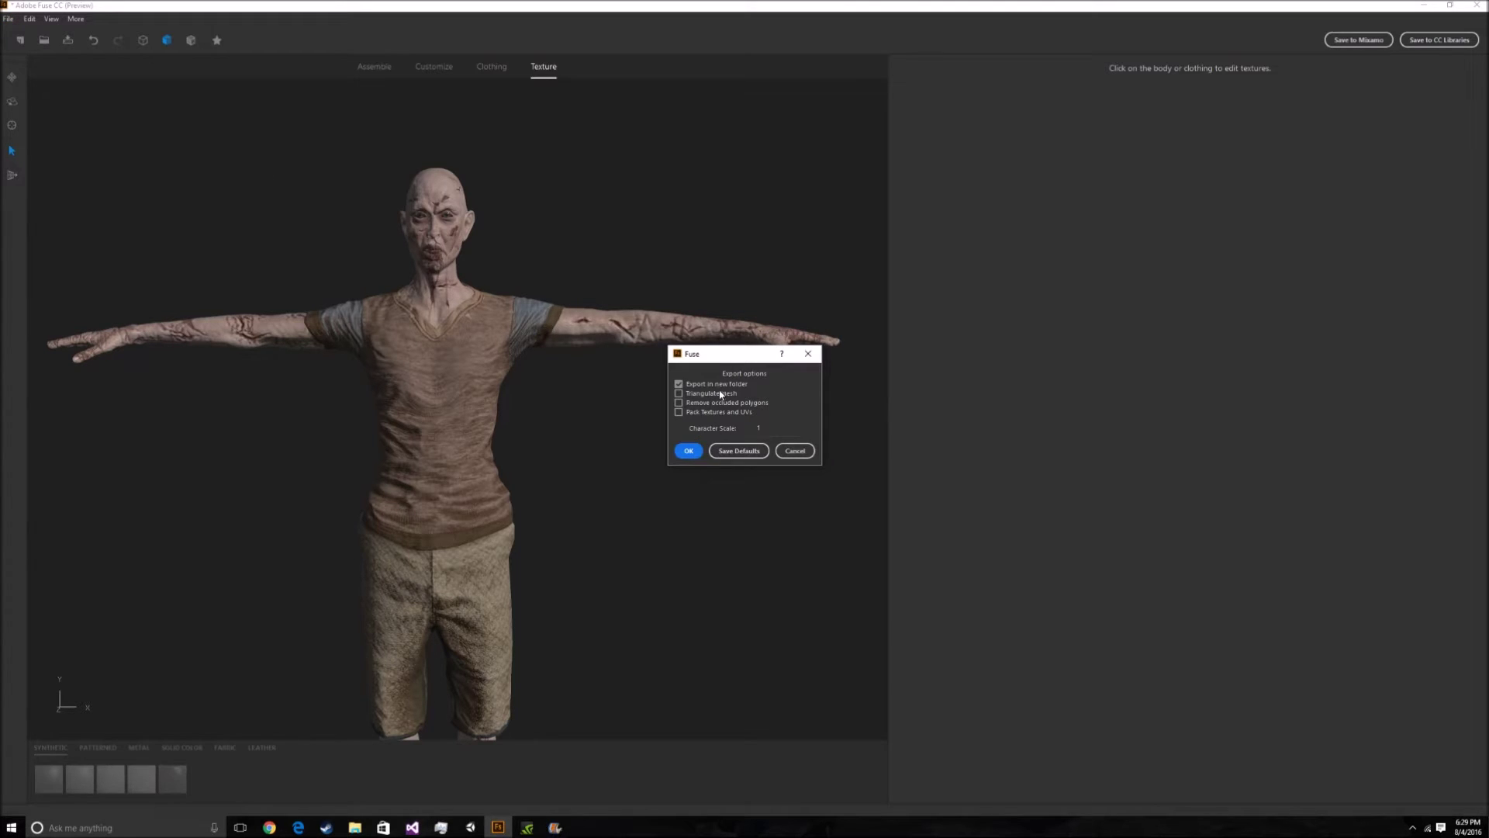
pyautogui.click(688, 451)
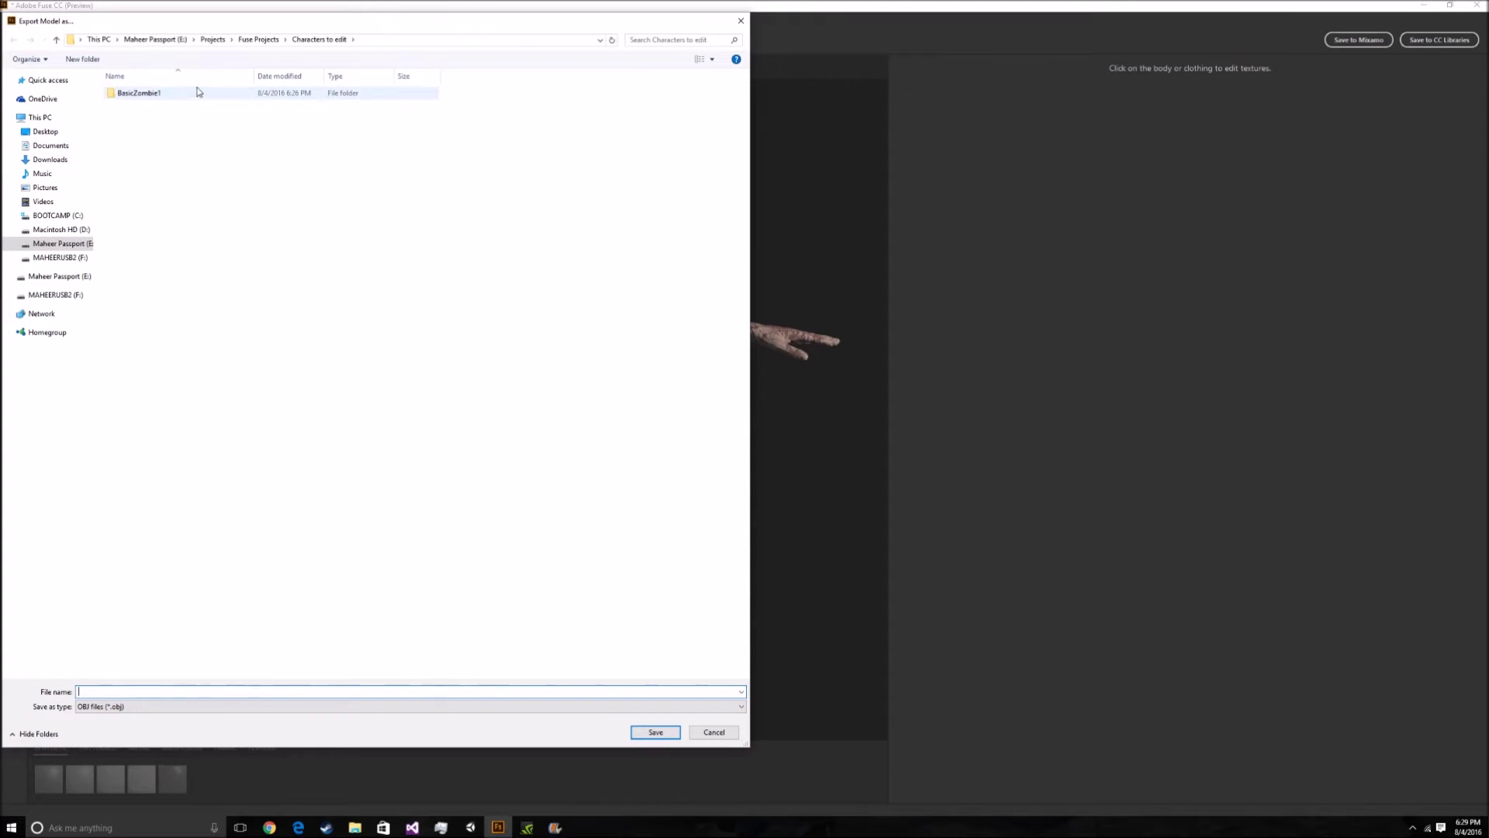
# - Delete the old BasicZombie1 export folder and save the OBJ export under a BasicZombie file name
pyautogui.click(139, 93)
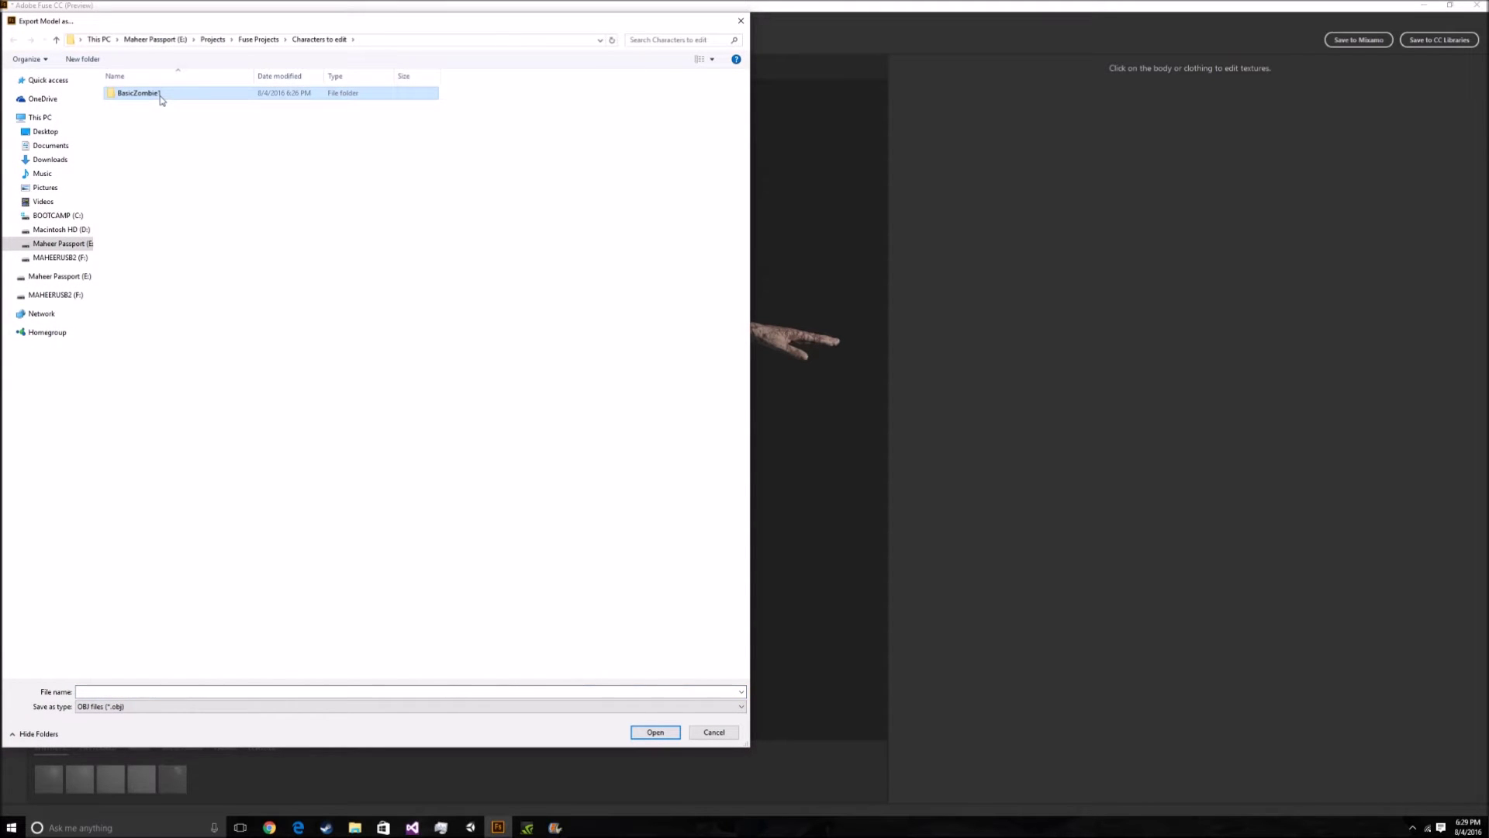
pyautogui.press('Delete')
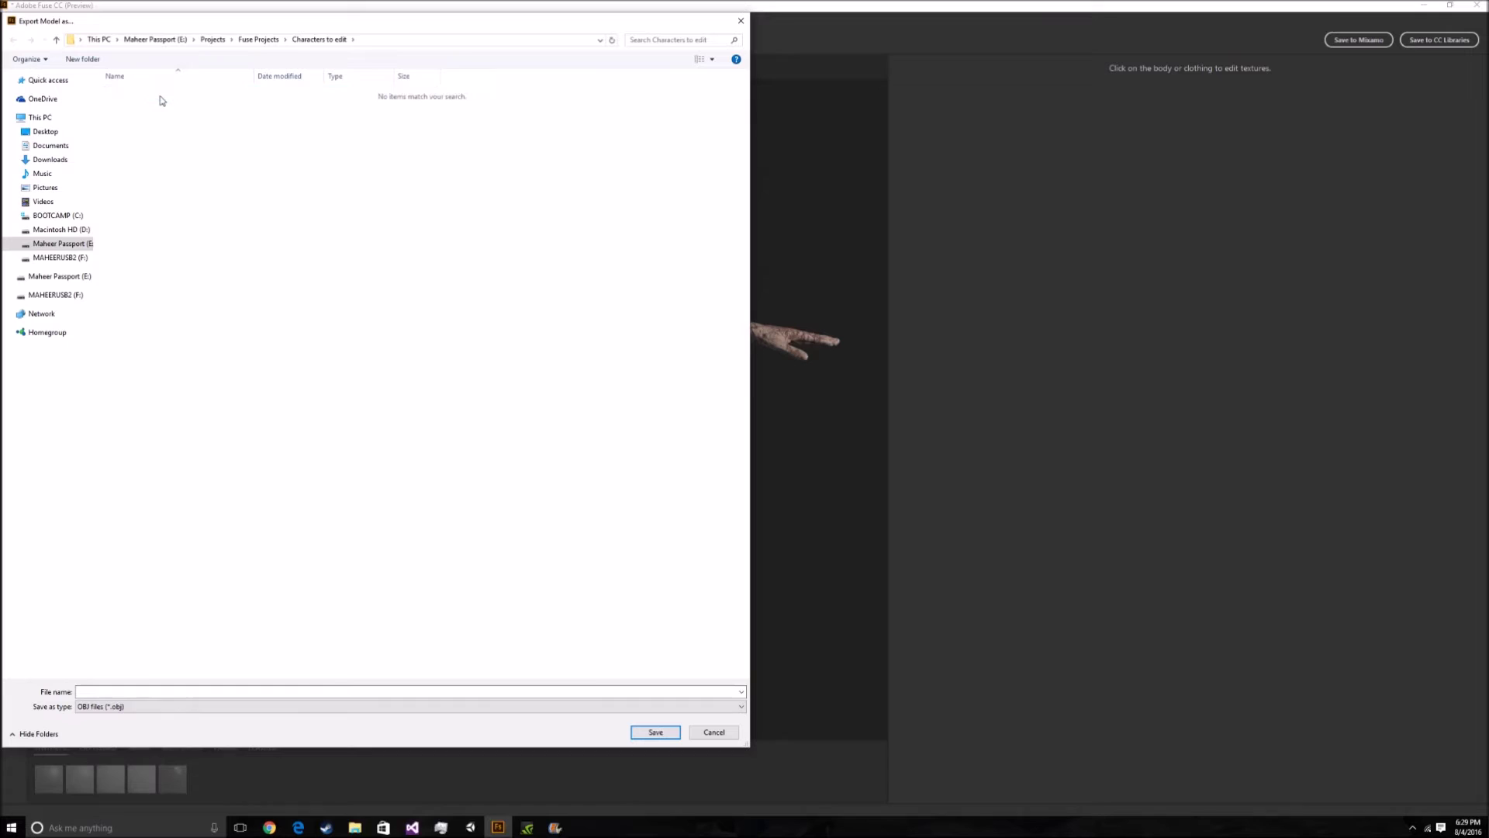
pyautogui.click(101, 689)
pyautogui.write('BasicZombi')
pyautogui.click(655, 732)
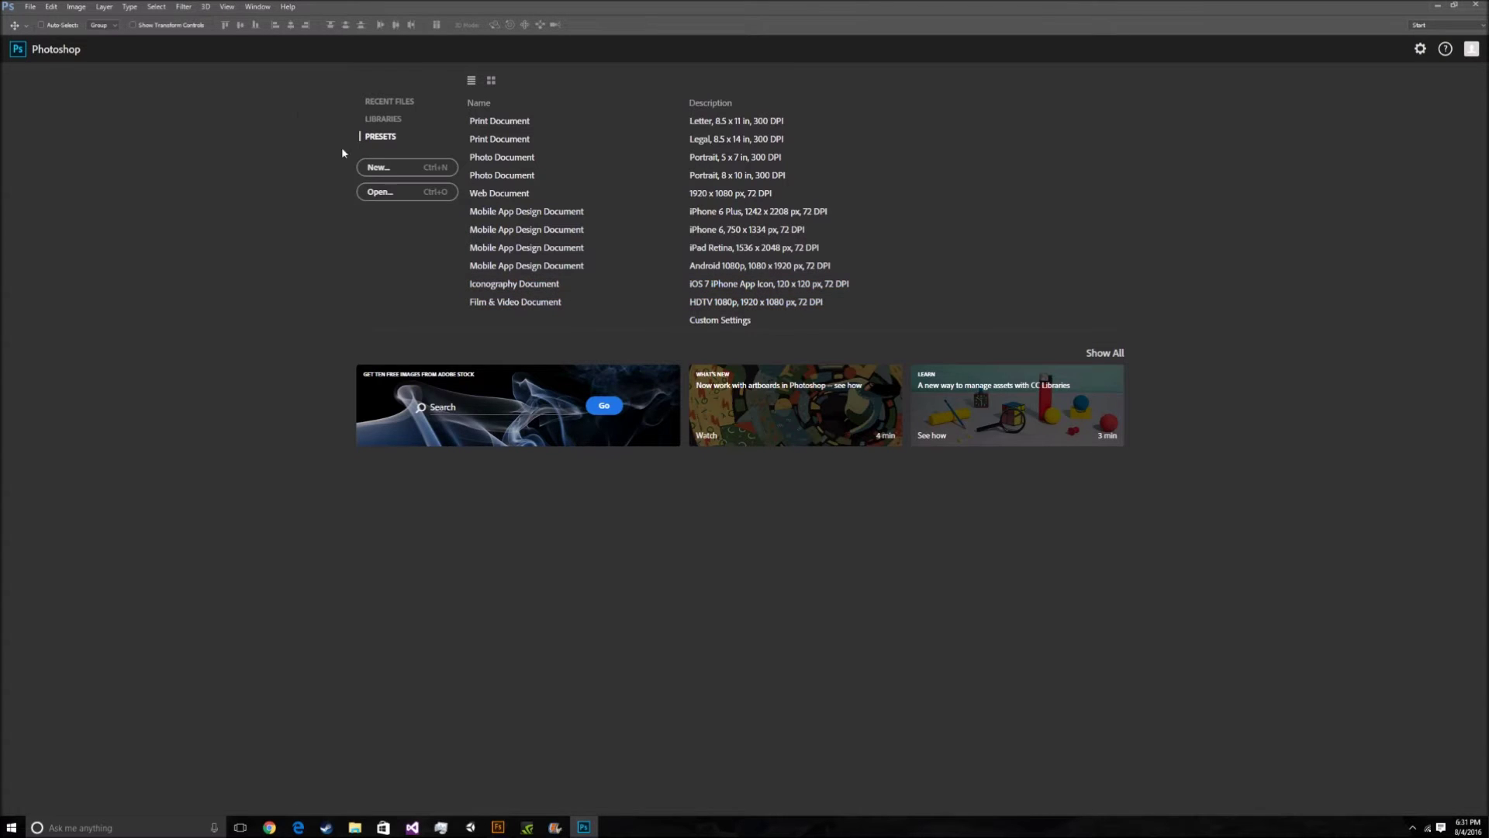
# - Create a new document named BasicZombiePhotoshopProj using the Default Photoshop Size preset
pyautogui.click(364, 168)
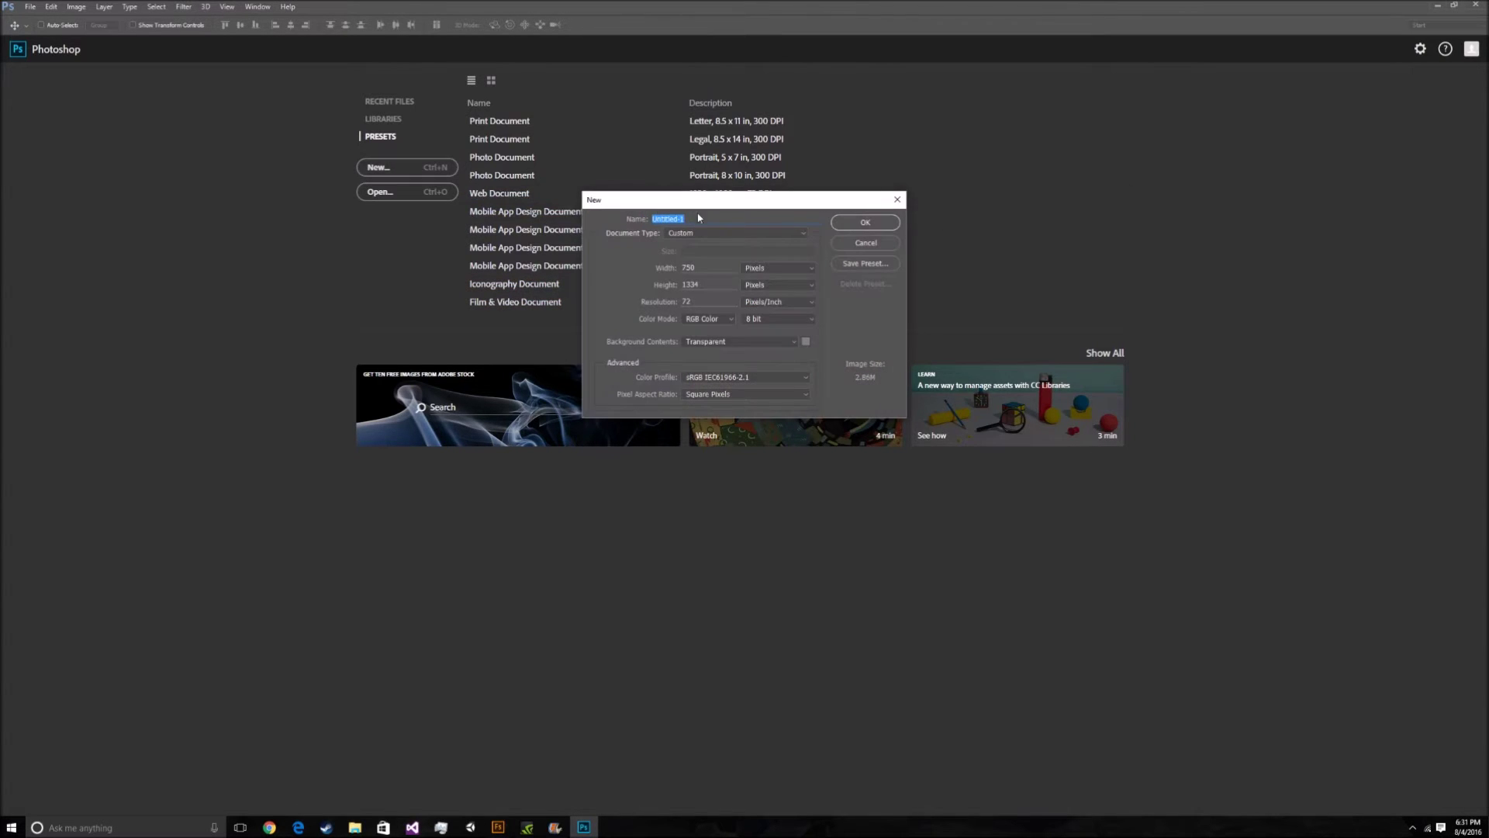
pyautogui.write('BasicZombiePhotoshopProj')
pyautogui.click(688, 233)
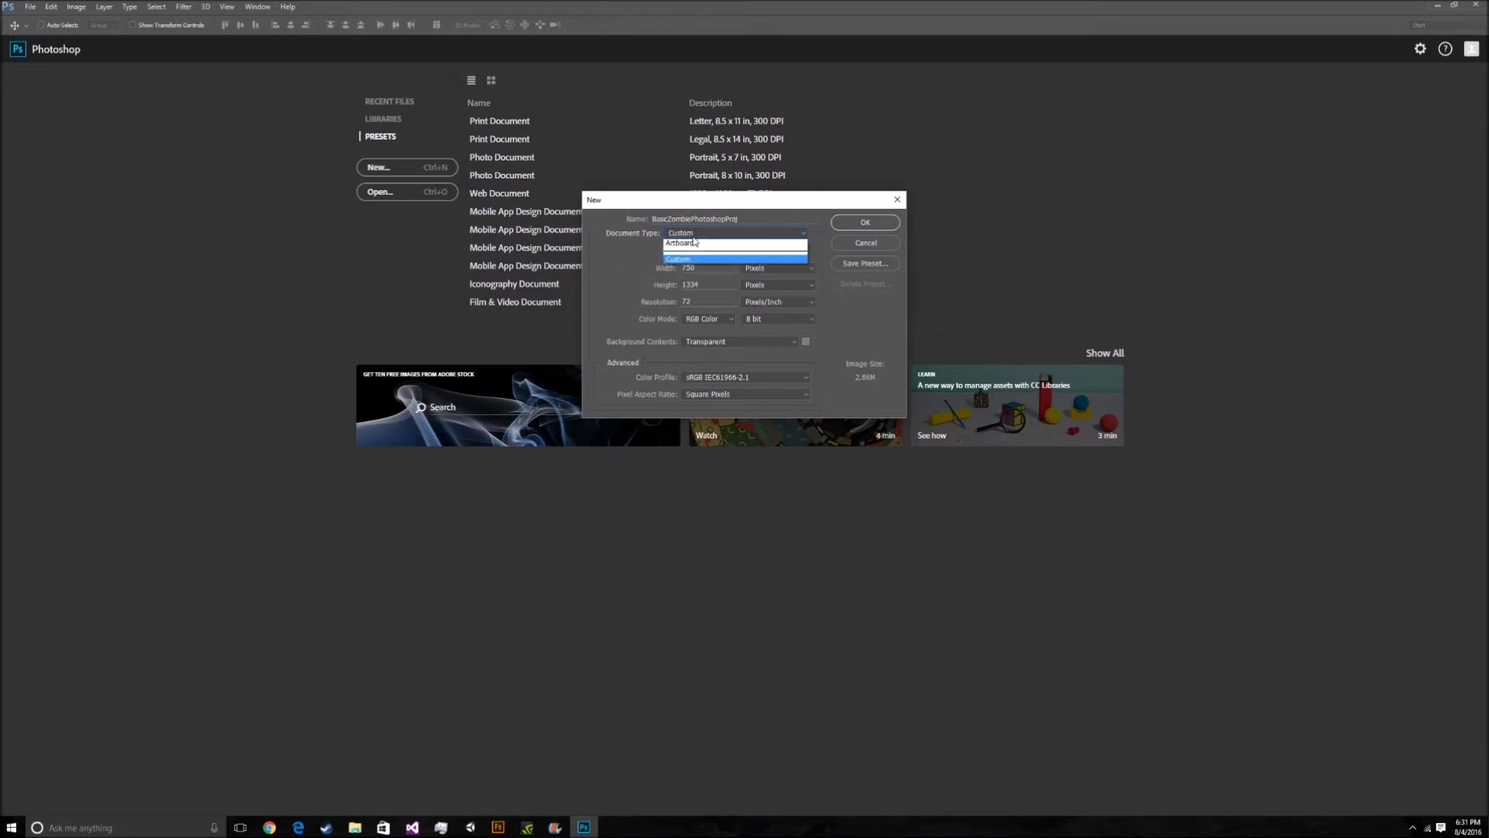
pyautogui.click(699, 252)
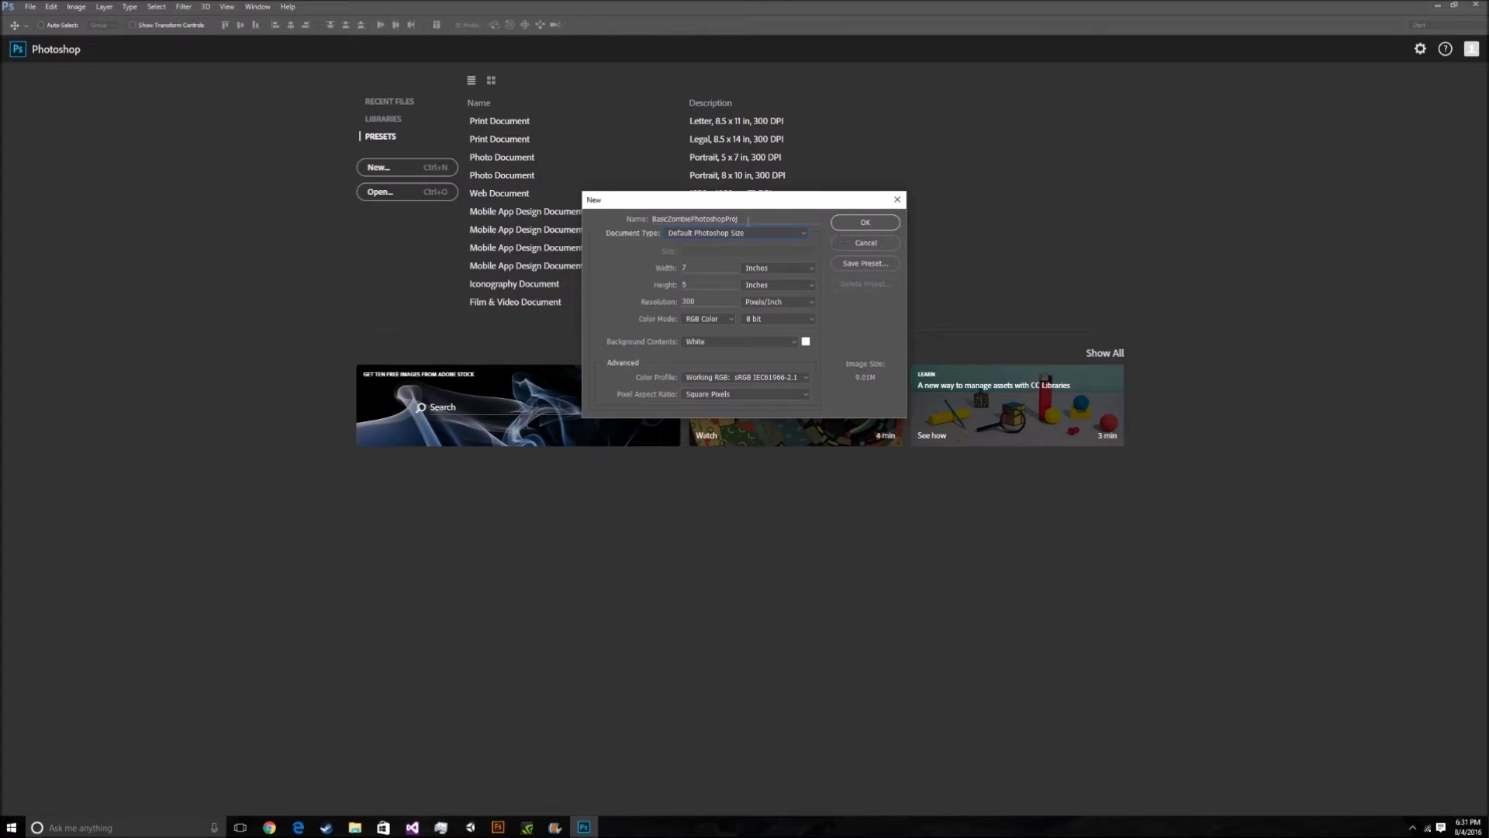
pyautogui.click(856, 228)
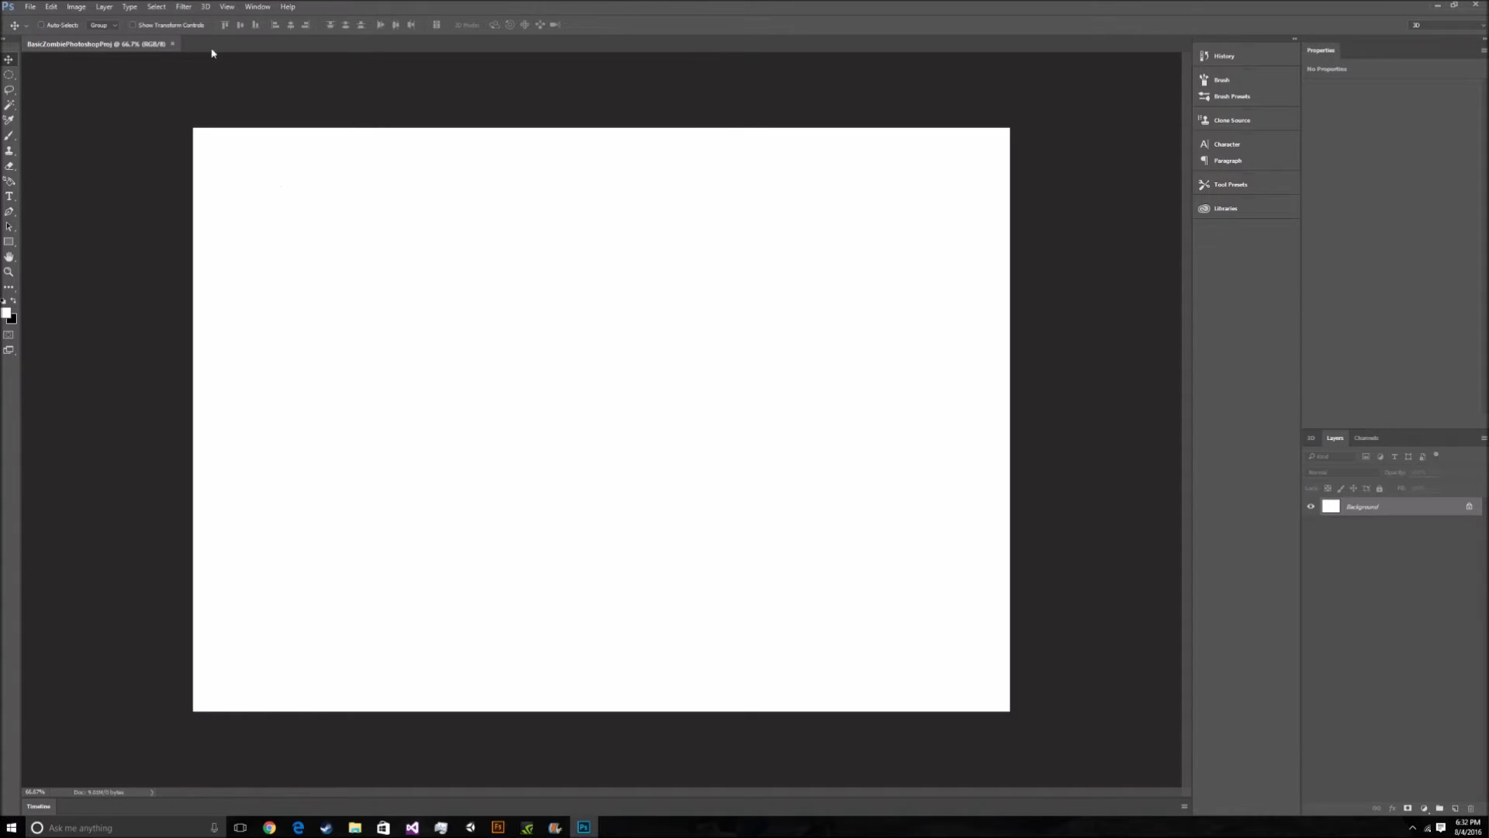
# - Import the BasicZombie1 OBJ as a new 3D layer and accept the scene size
pyautogui.click(211, 6)
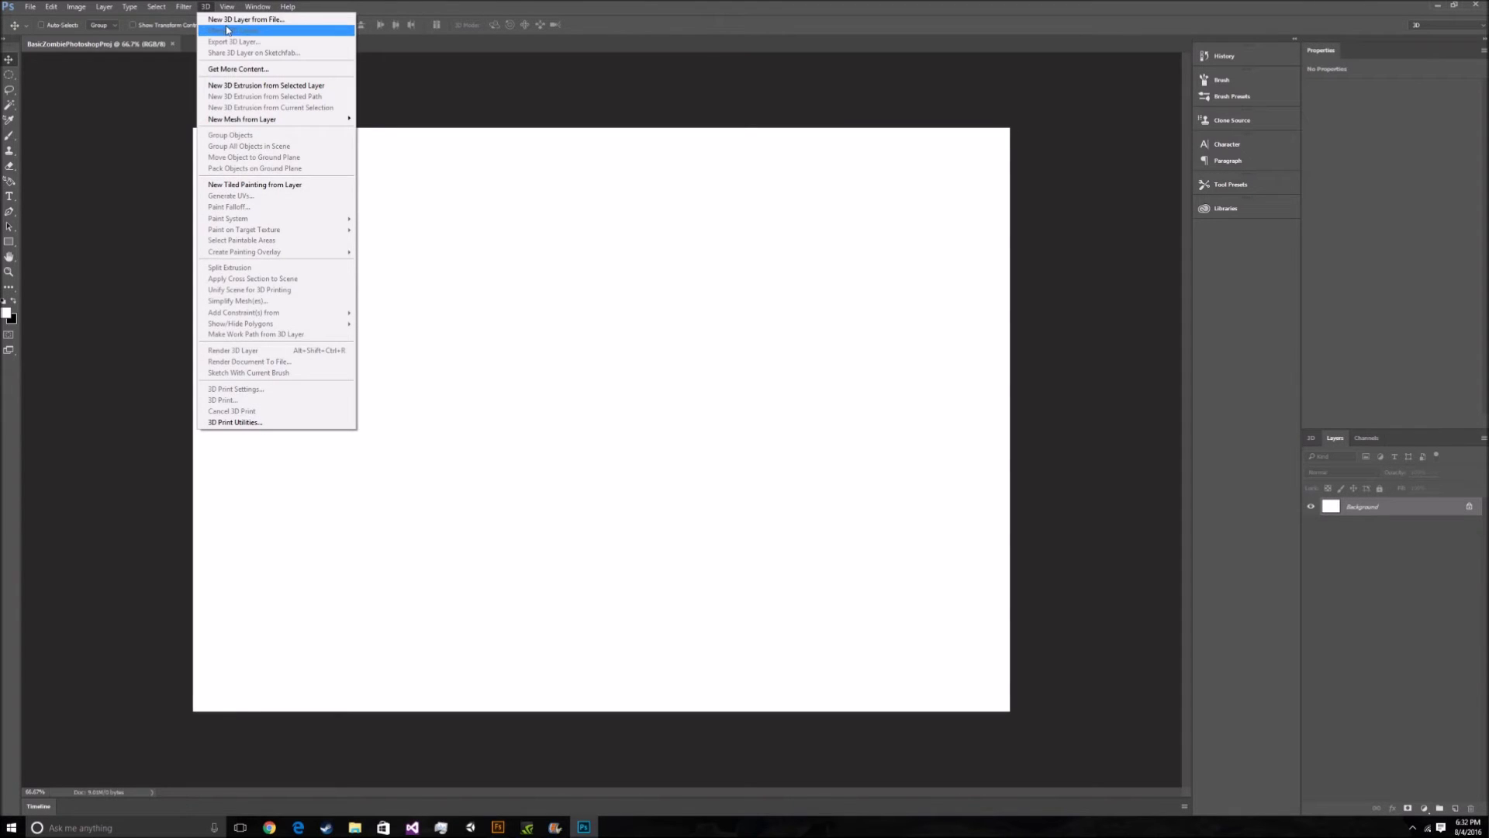
pyautogui.click(226, 19)
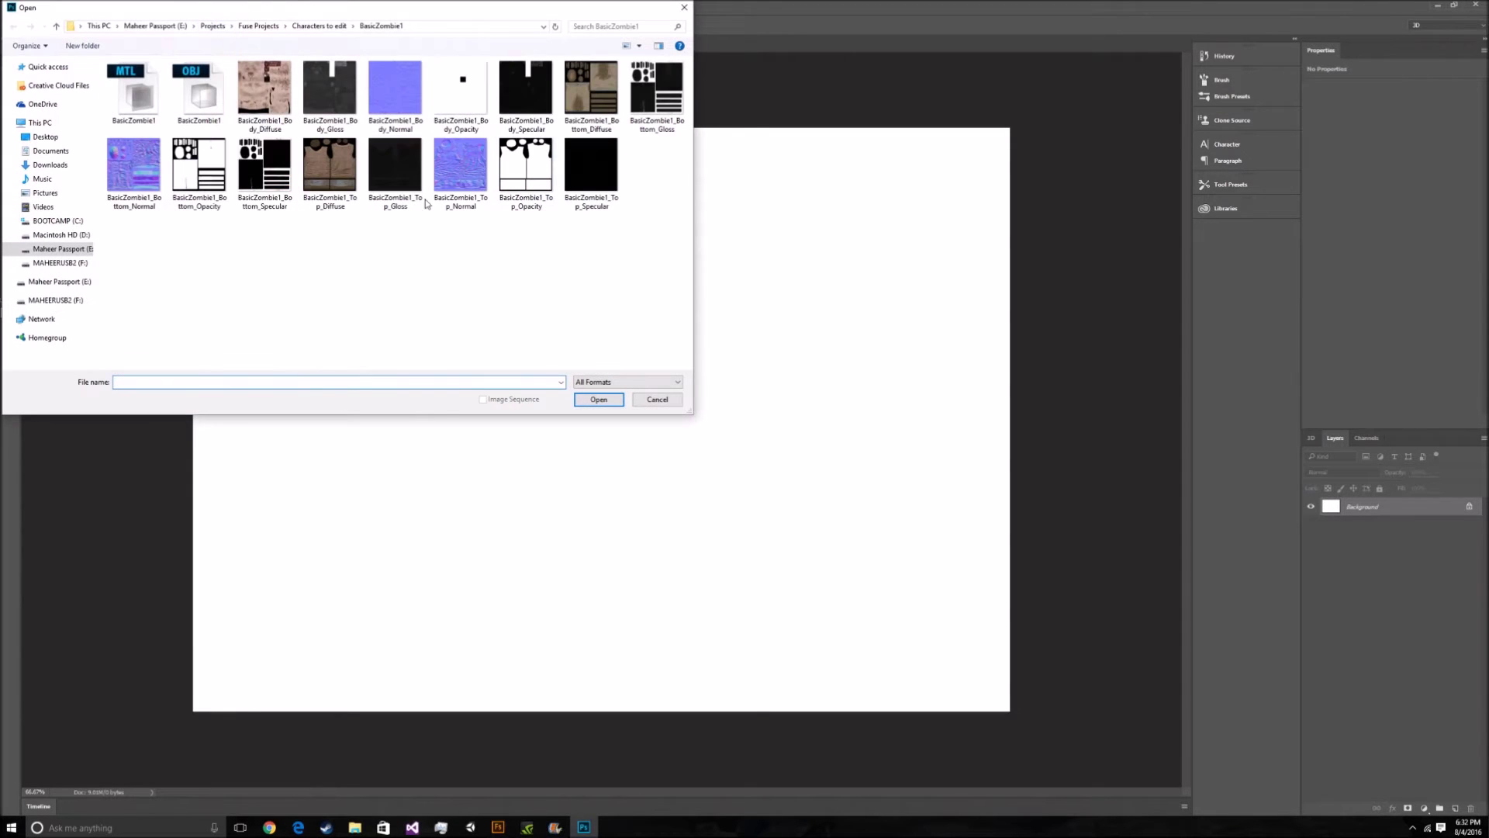
pyautogui.click(319, 26)
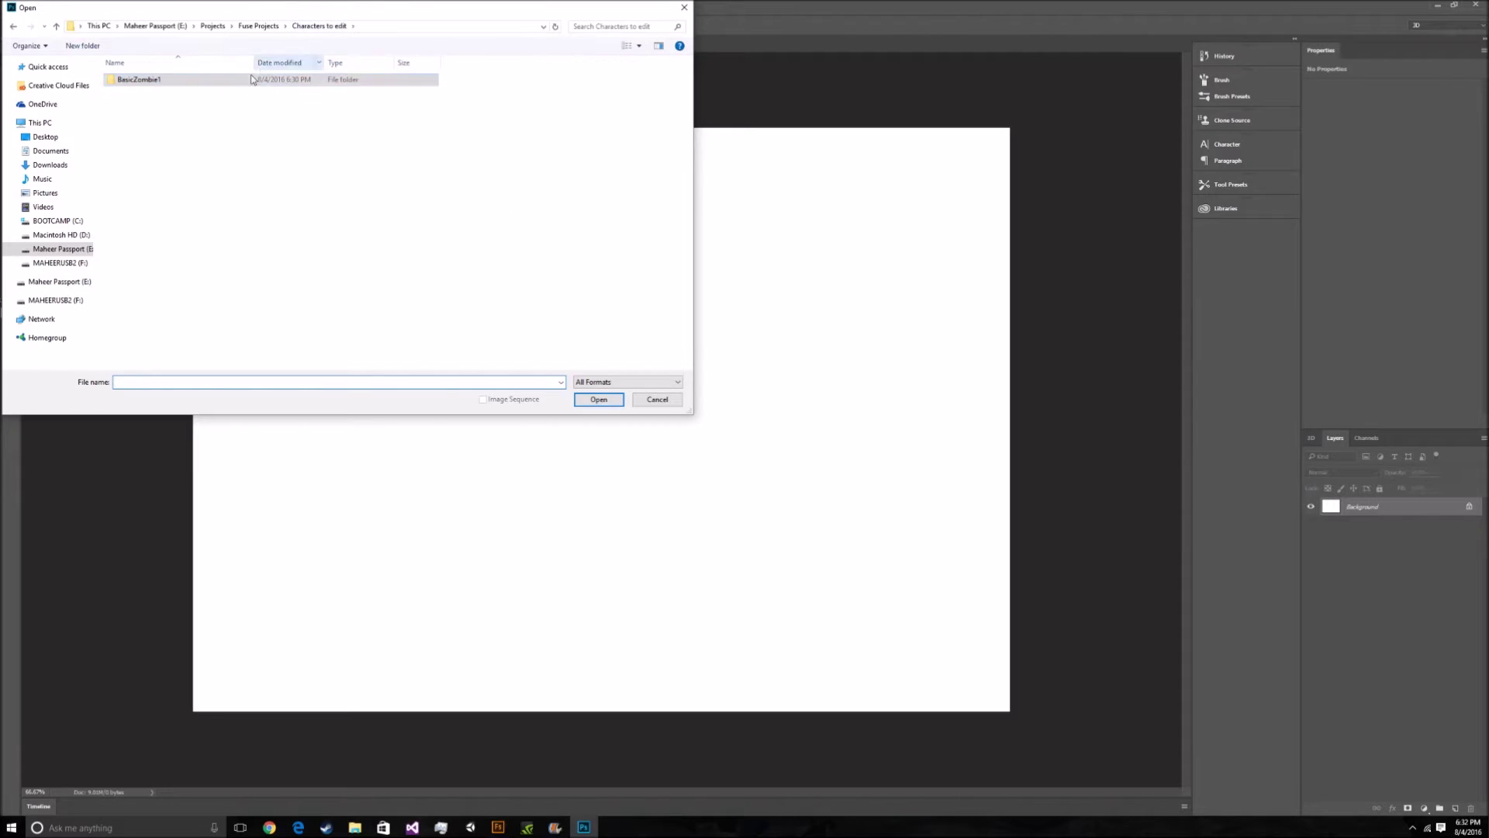
pyautogui.doubleClick(220, 83)
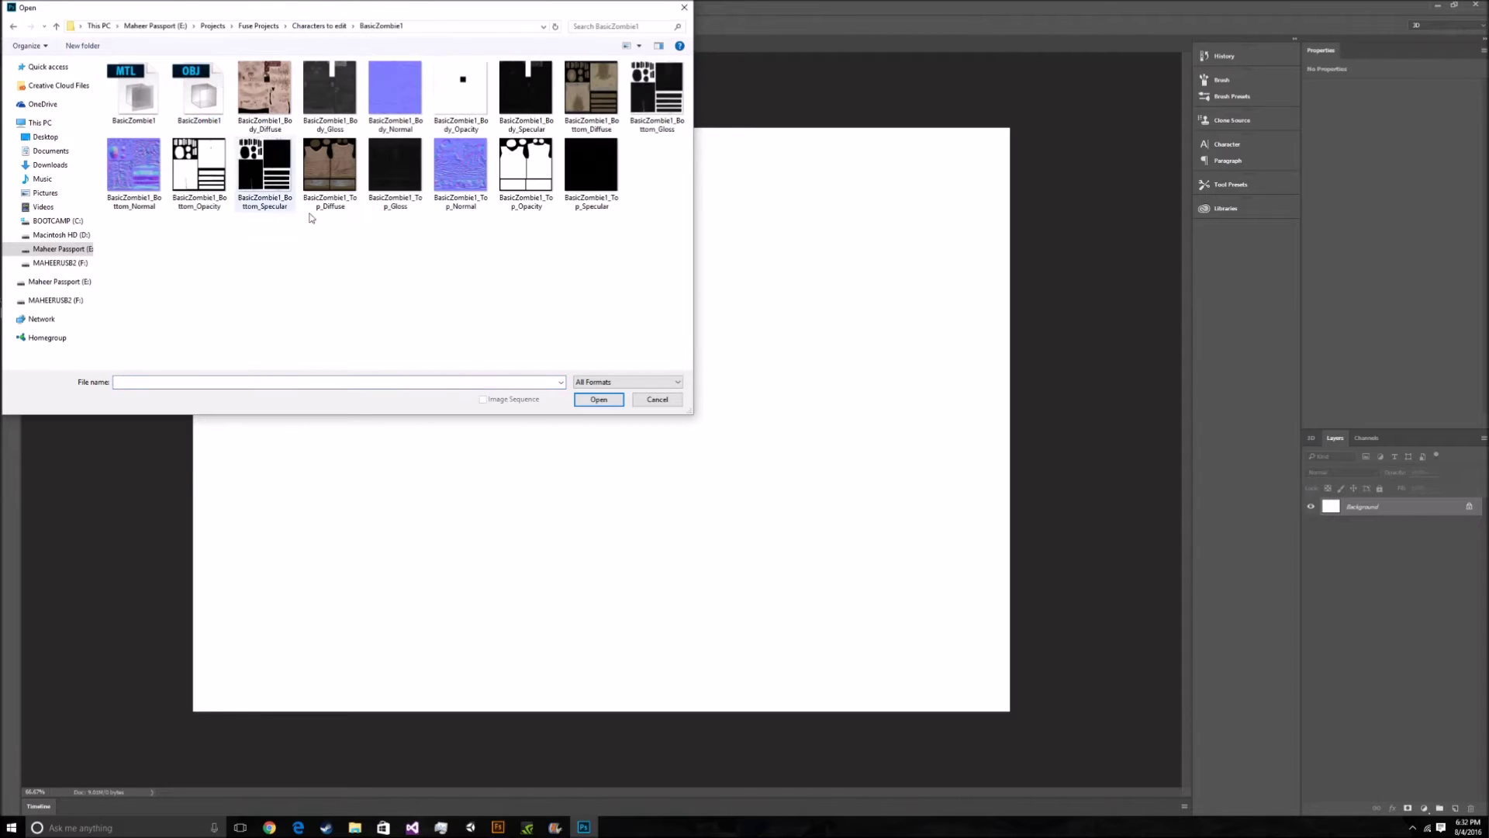
pyautogui.doubleClick(203, 93)
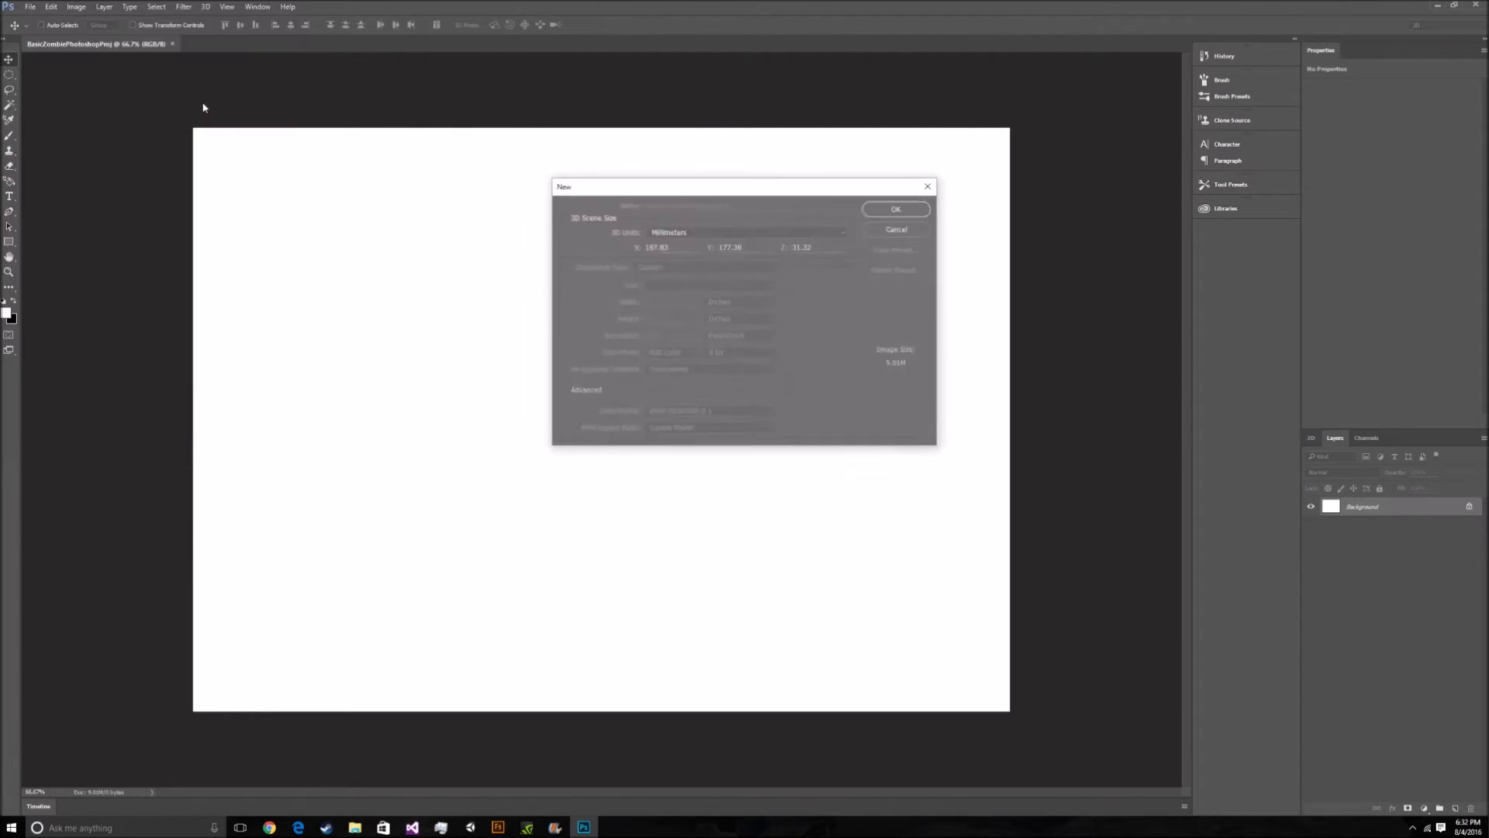
pyautogui.click(899, 208)
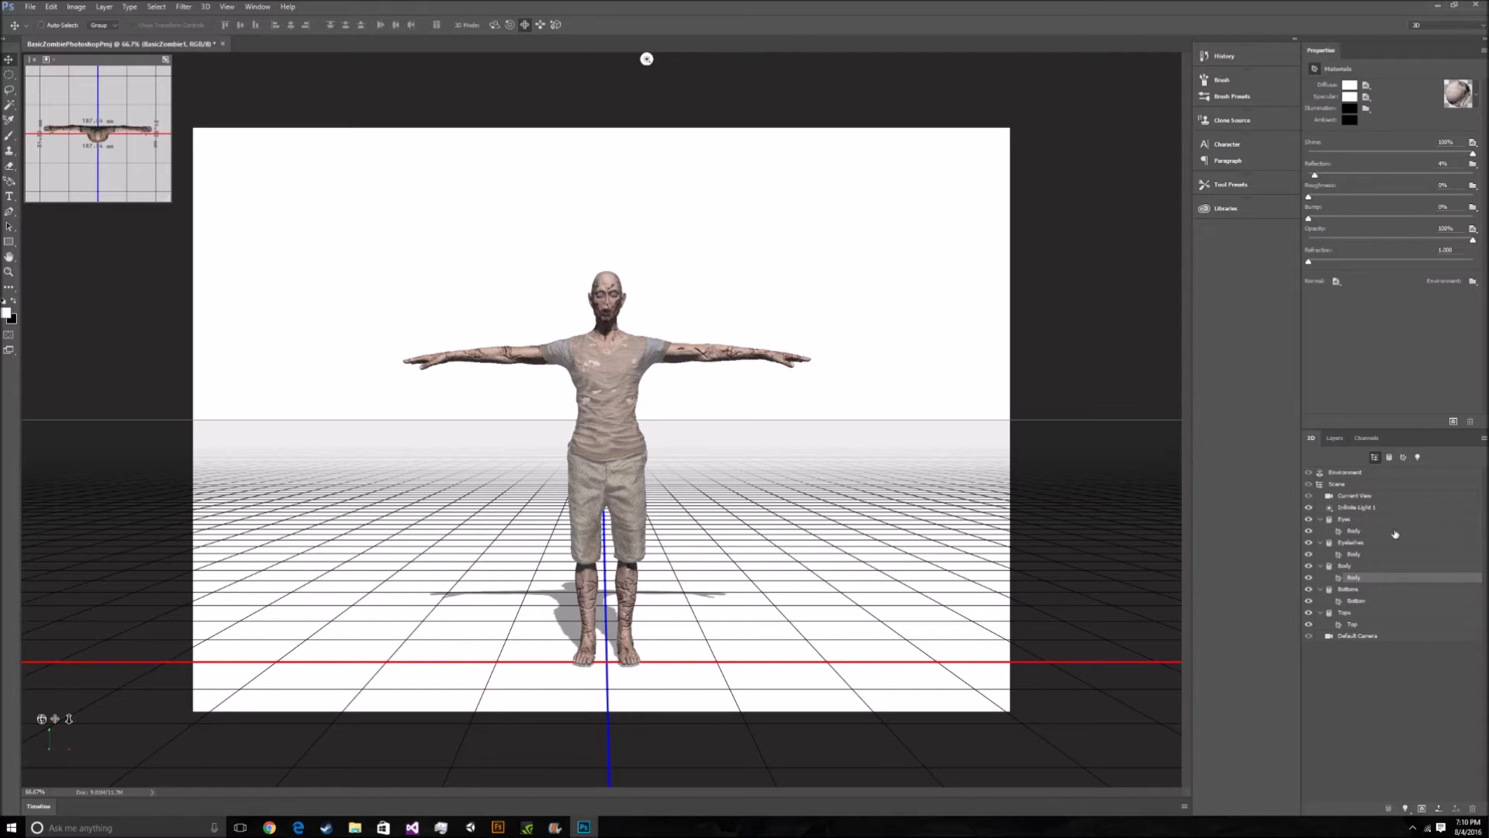
# - Select the Body material under Current View and bring up its Opacity texture options
pyautogui.click(1378, 497)
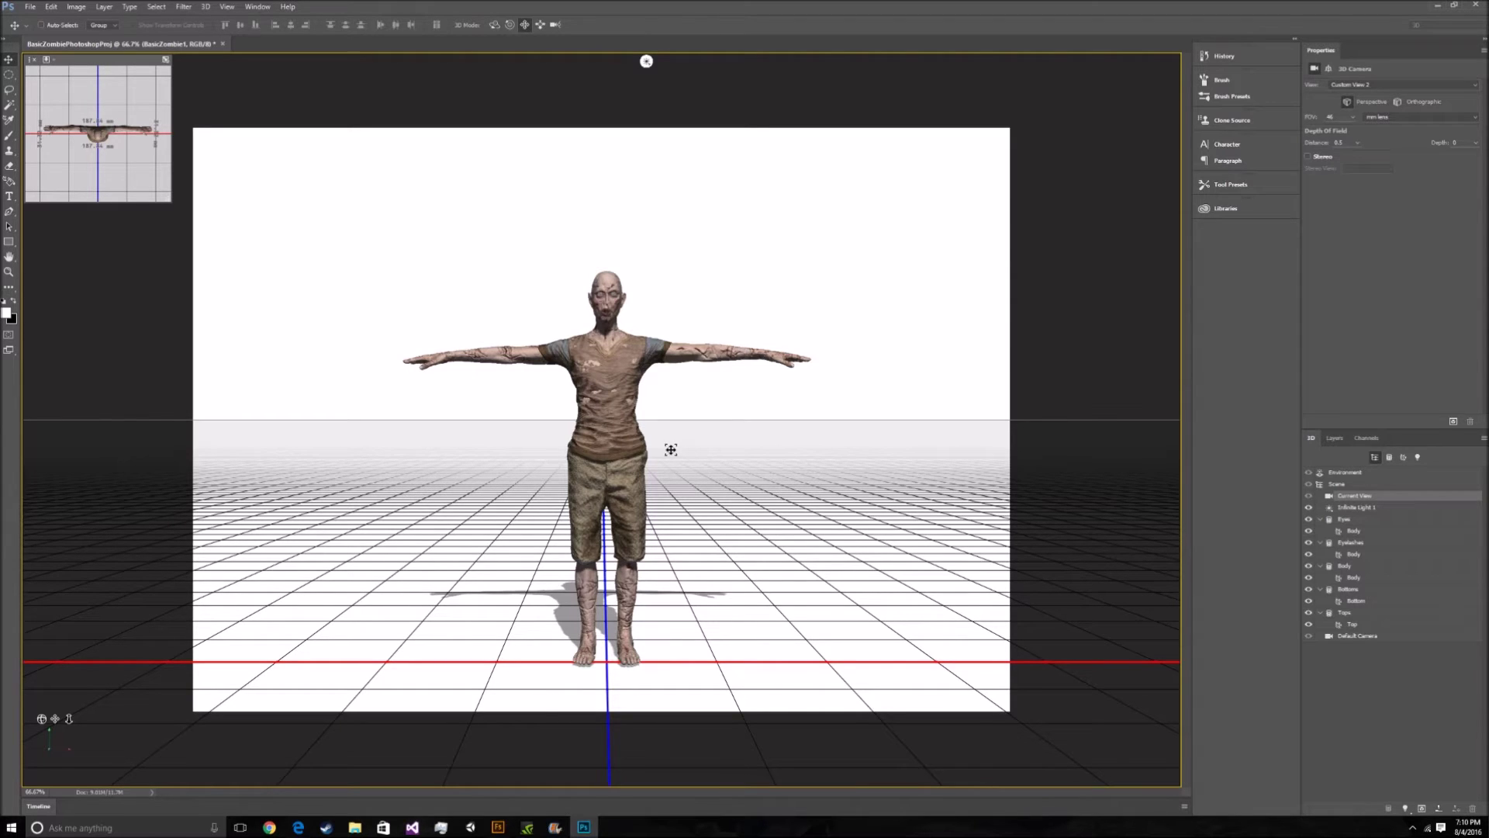
pyautogui.click(1353, 578)
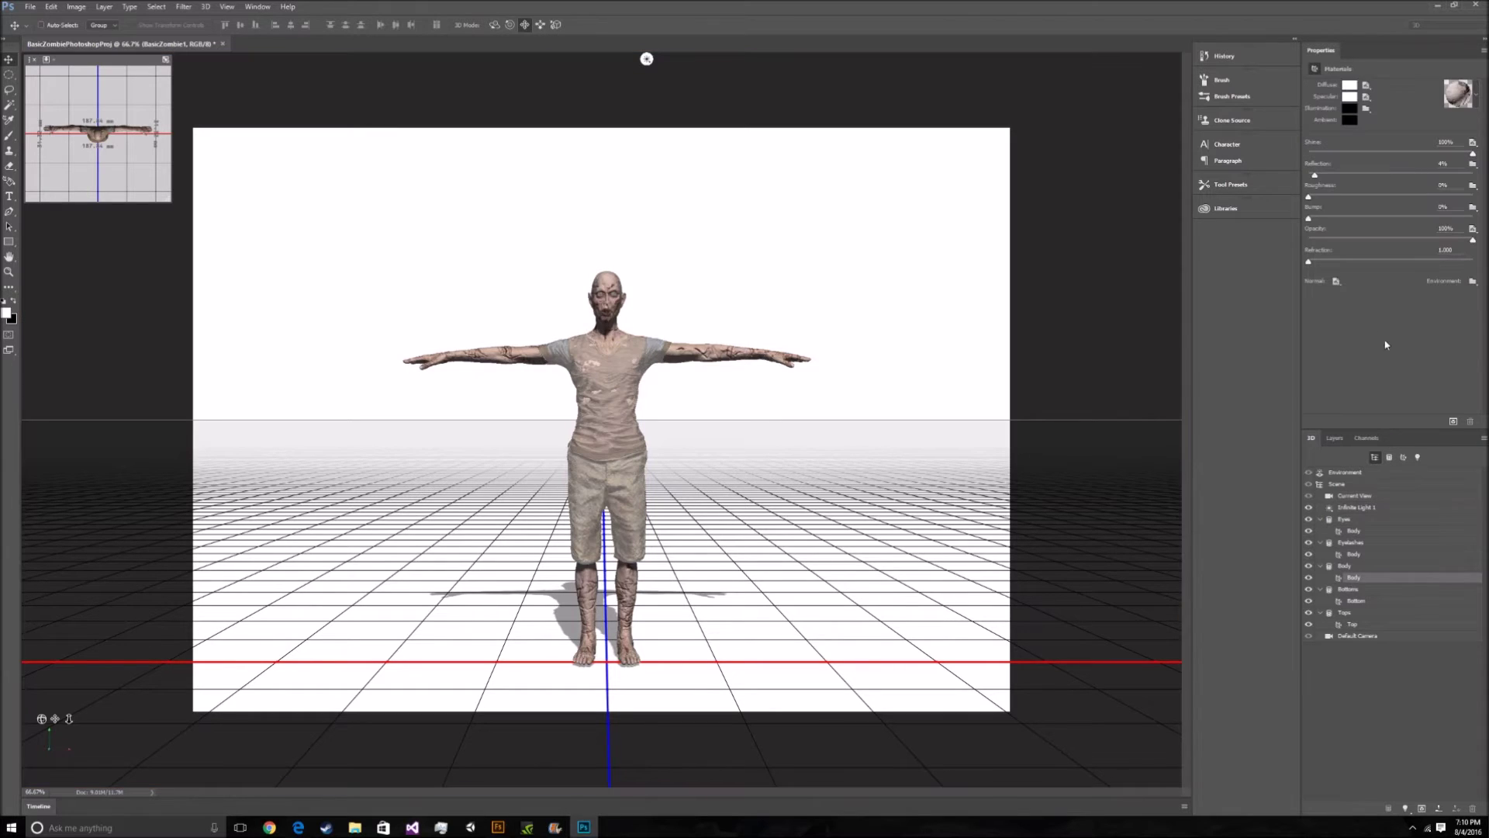
pyautogui.click(1473, 229)
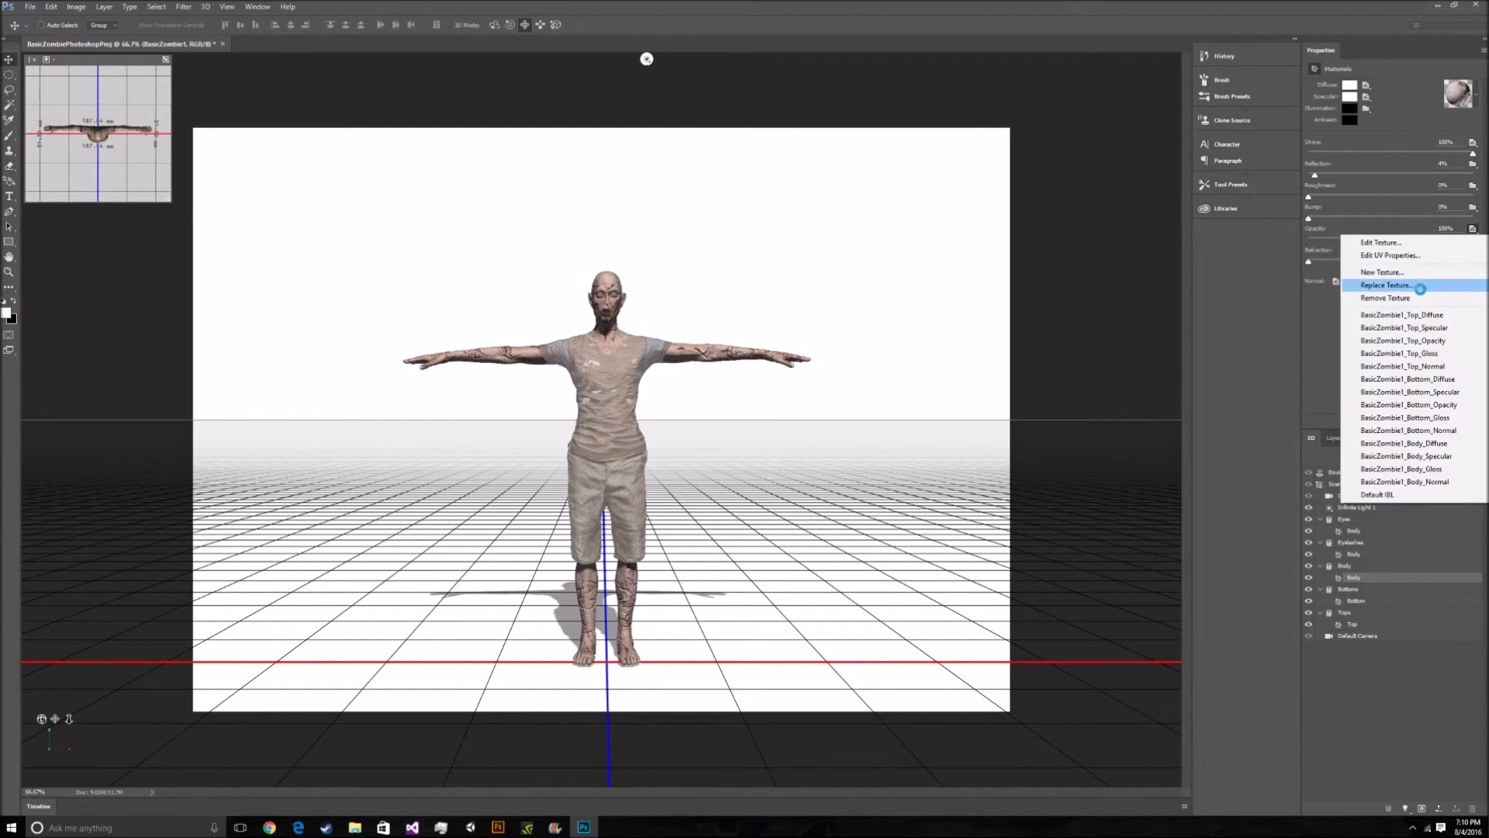
# - Replace the opacity texture, browsing C: to the Adobe Fuse CC (Preview) Mixamo Cloths folder
pyautogui.click(1386, 286)
pyautogui.click(870, 411)
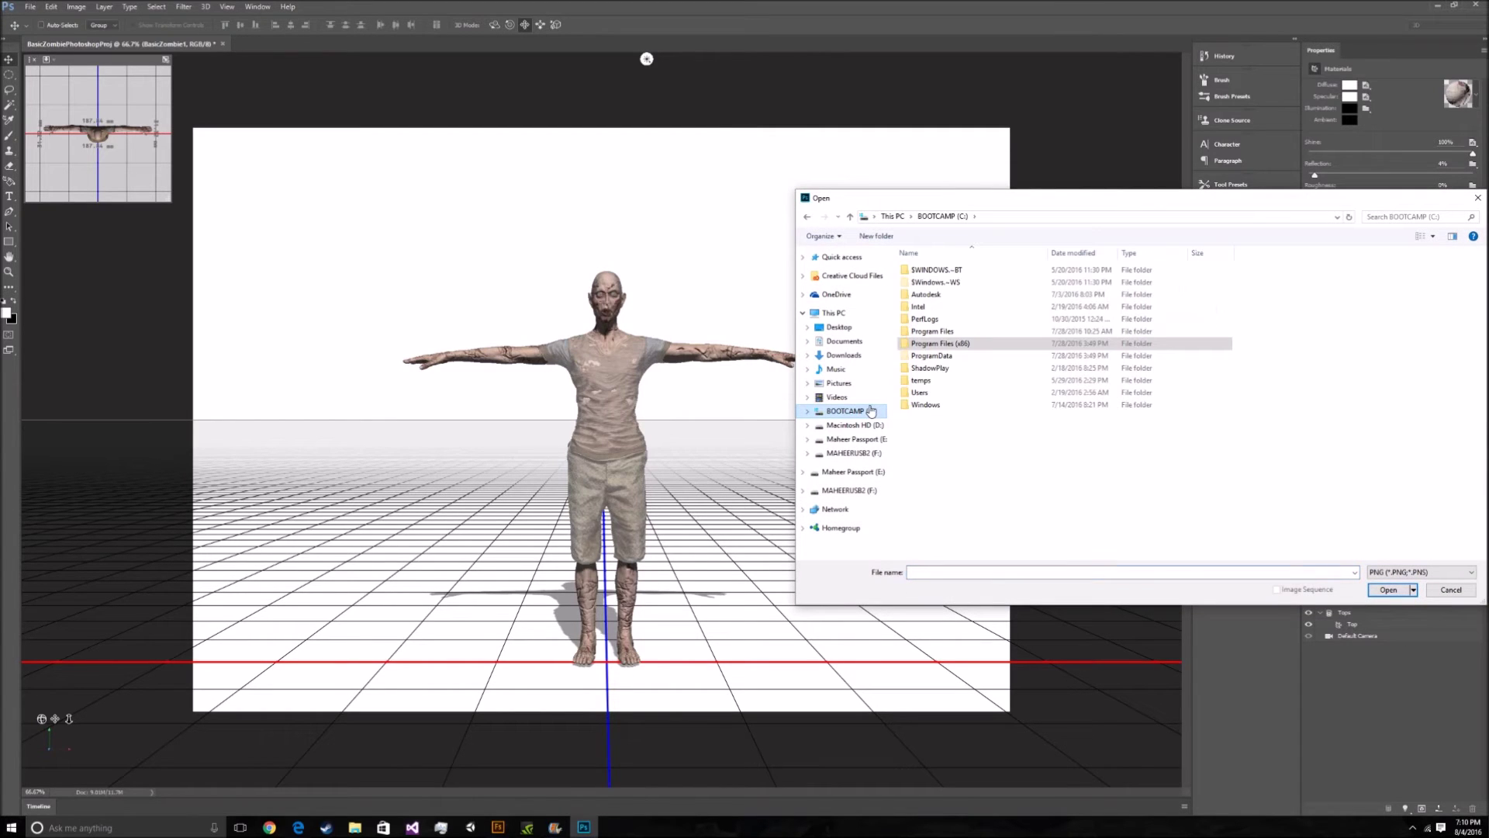
pyautogui.doubleClick(936, 344)
pyautogui.doubleClick(942, 271)
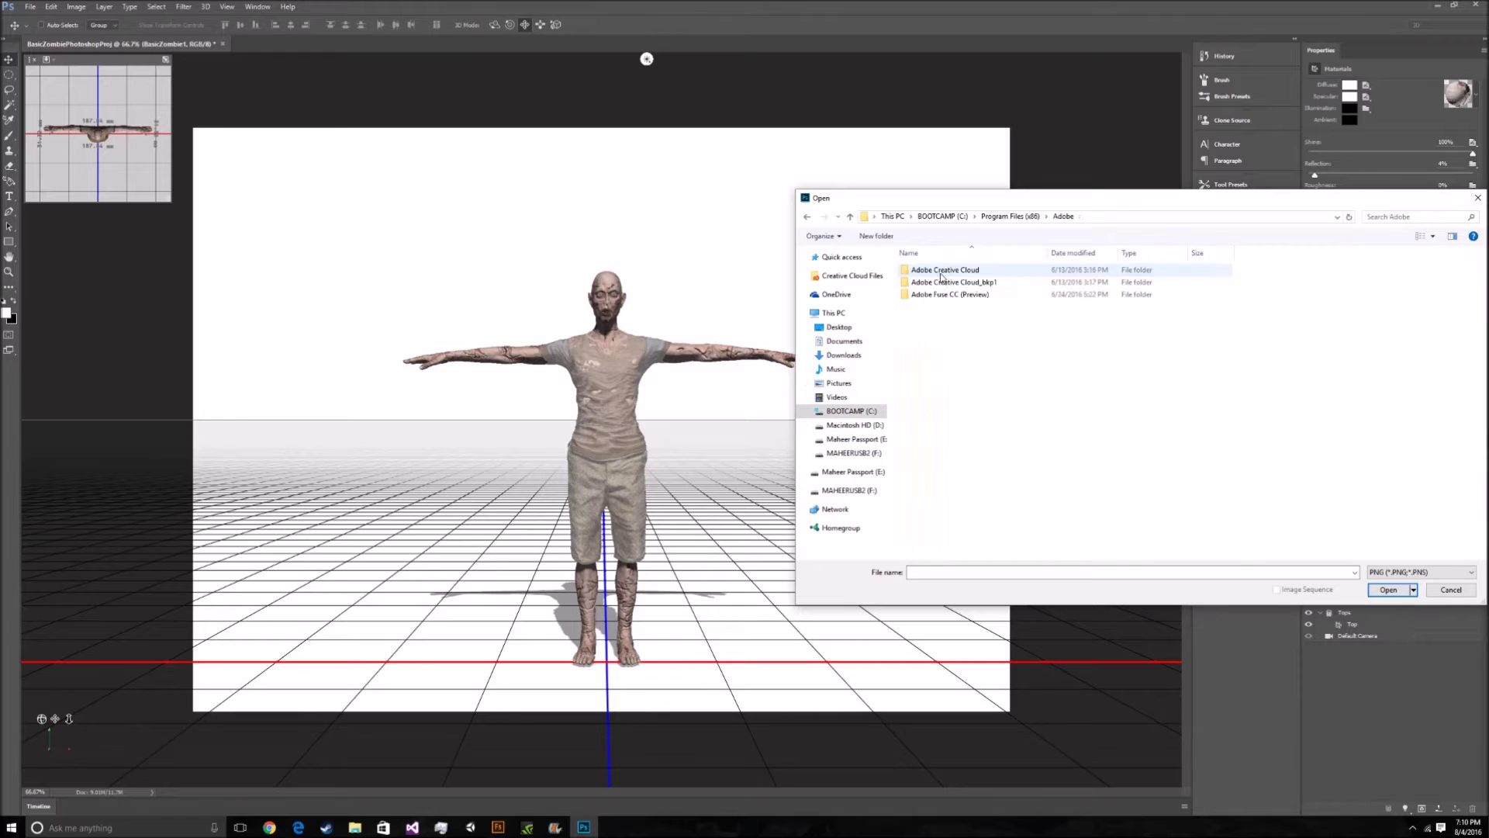
pyautogui.doubleClick(941, 294)
pyautogui.doubleClick(938, 282)
pyautogui.doubleClick(939, 281)
pyautogui.doubleClick(938, 273)
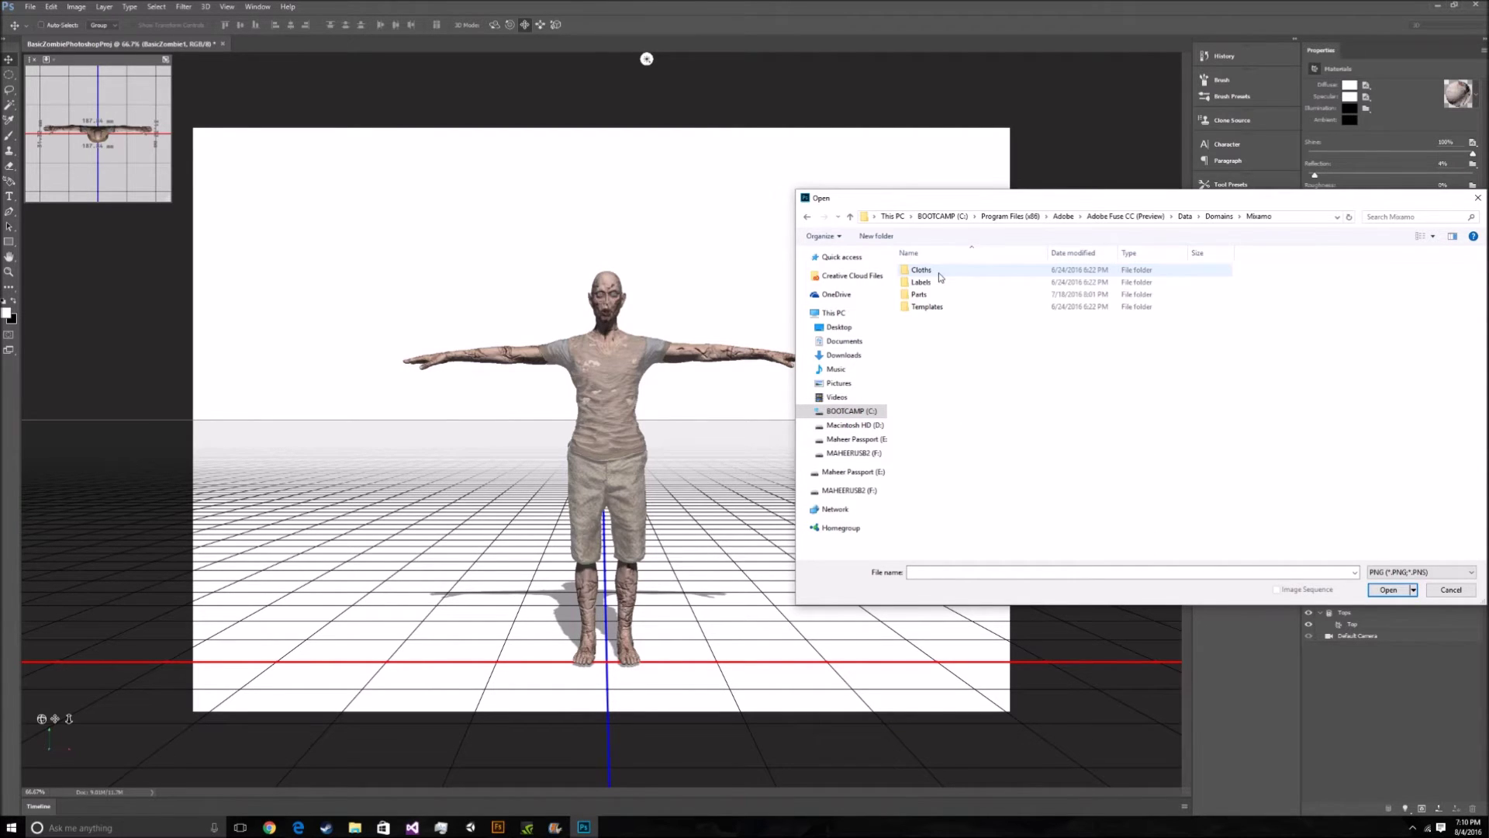
pyautogui.doubleClick(938, 271)
# - Load OccMask from the Top_MaleFitA_RelaxedVNeckTee folder as the Body opacity texture
pyautogui.scroll(-5, 970, 288)
pyautogui.scroll(-15, 1008, 388)
pyautogui.scroll(-7, 1033, 485)
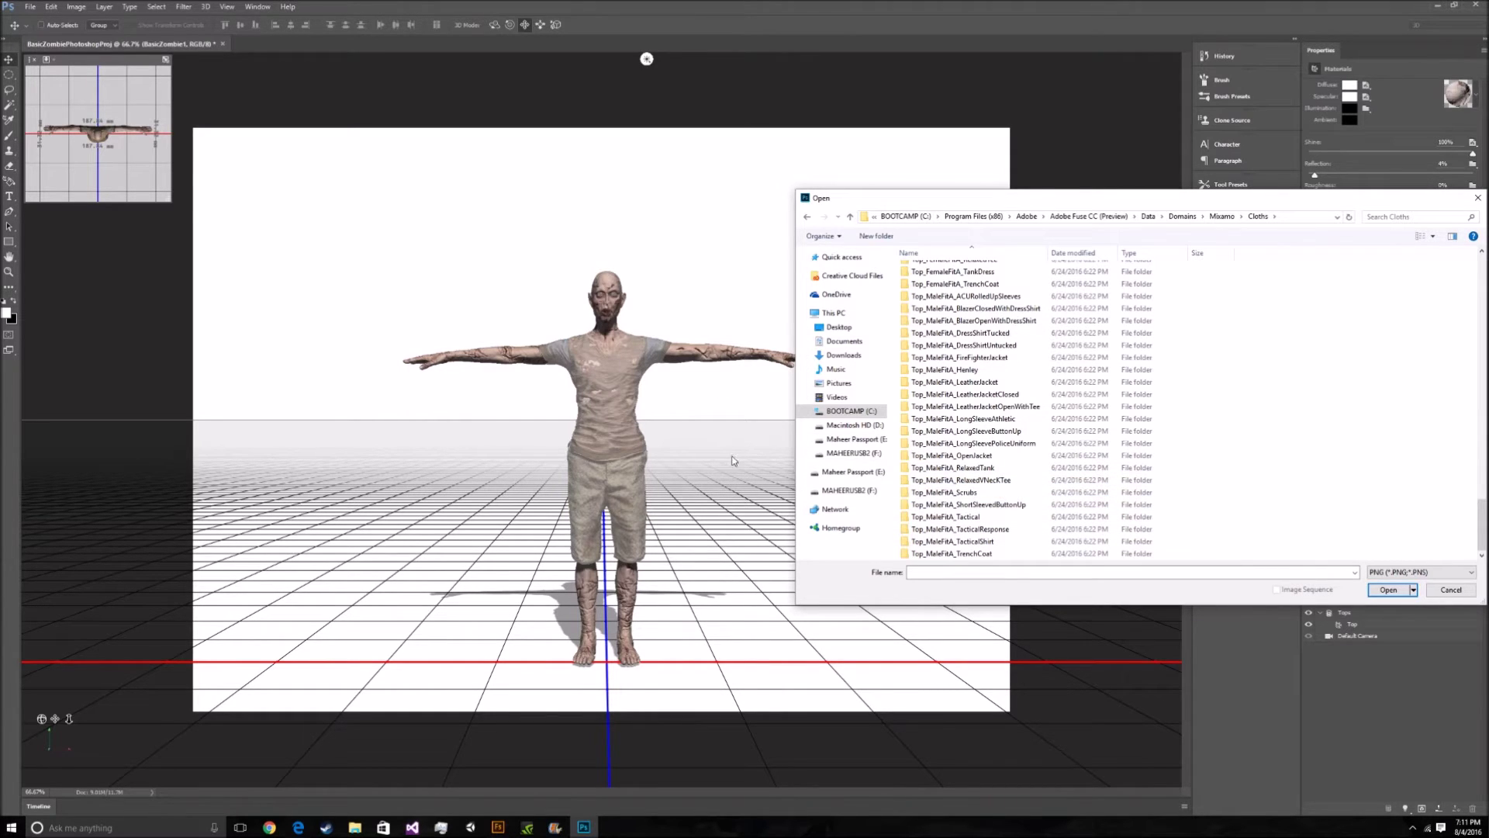
pyautogui.doubleClick(1008, 480)
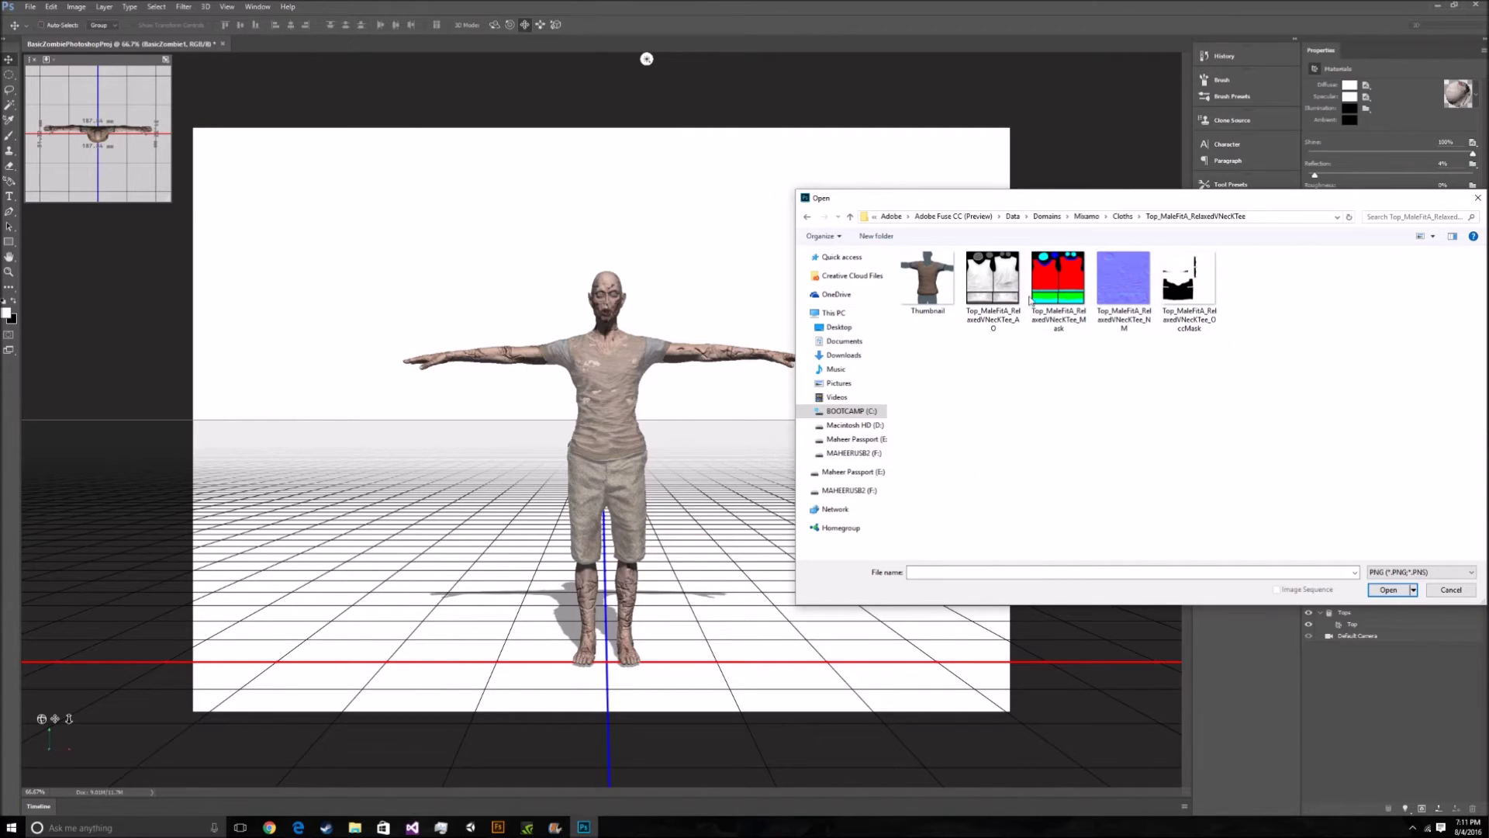
pyautogui.click(1401, 573)
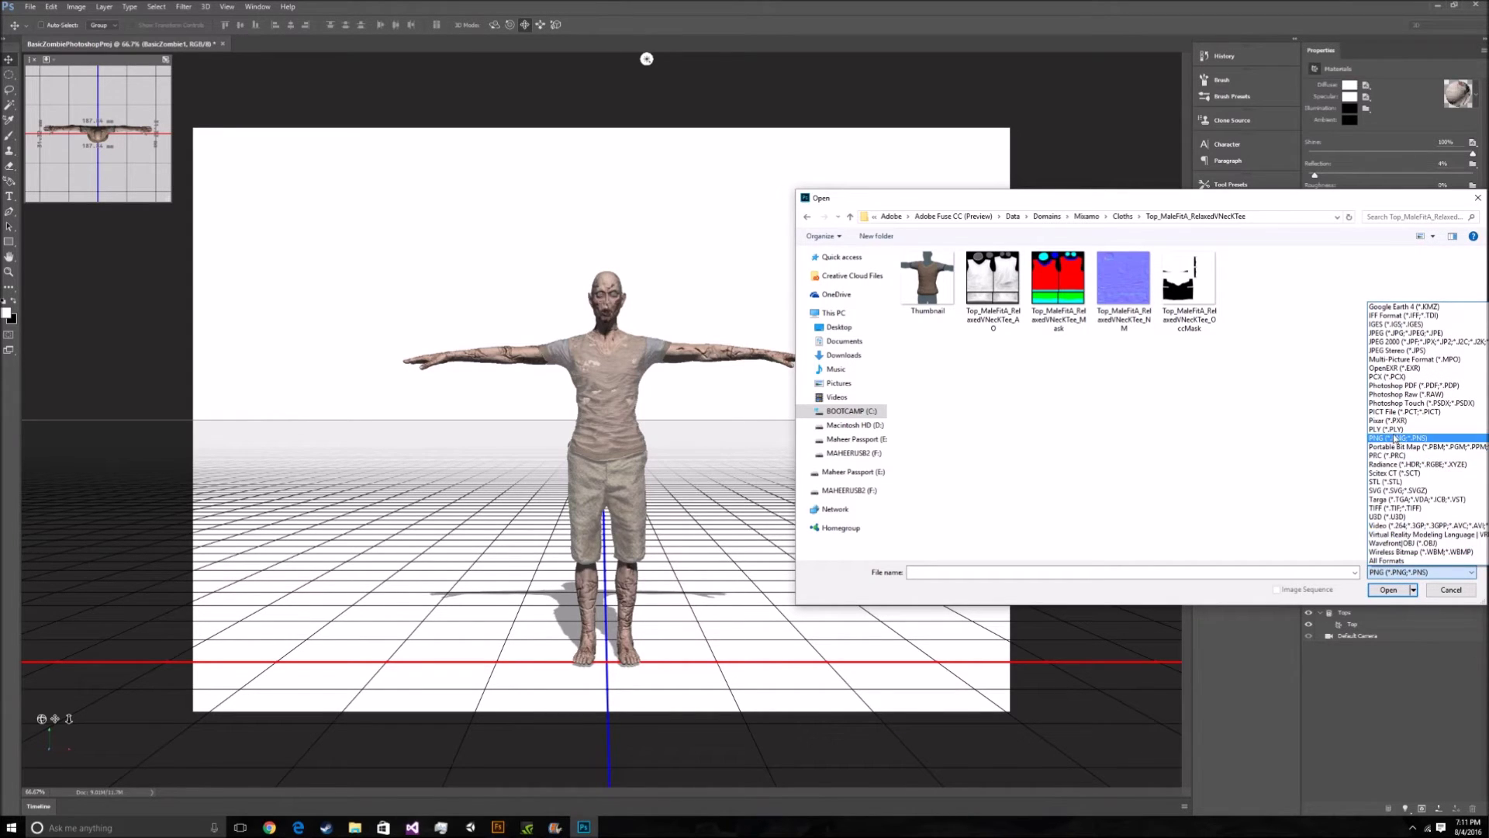
pyautogui.click(1293, 442)
pyautogui.doubleClick(1207, 289)
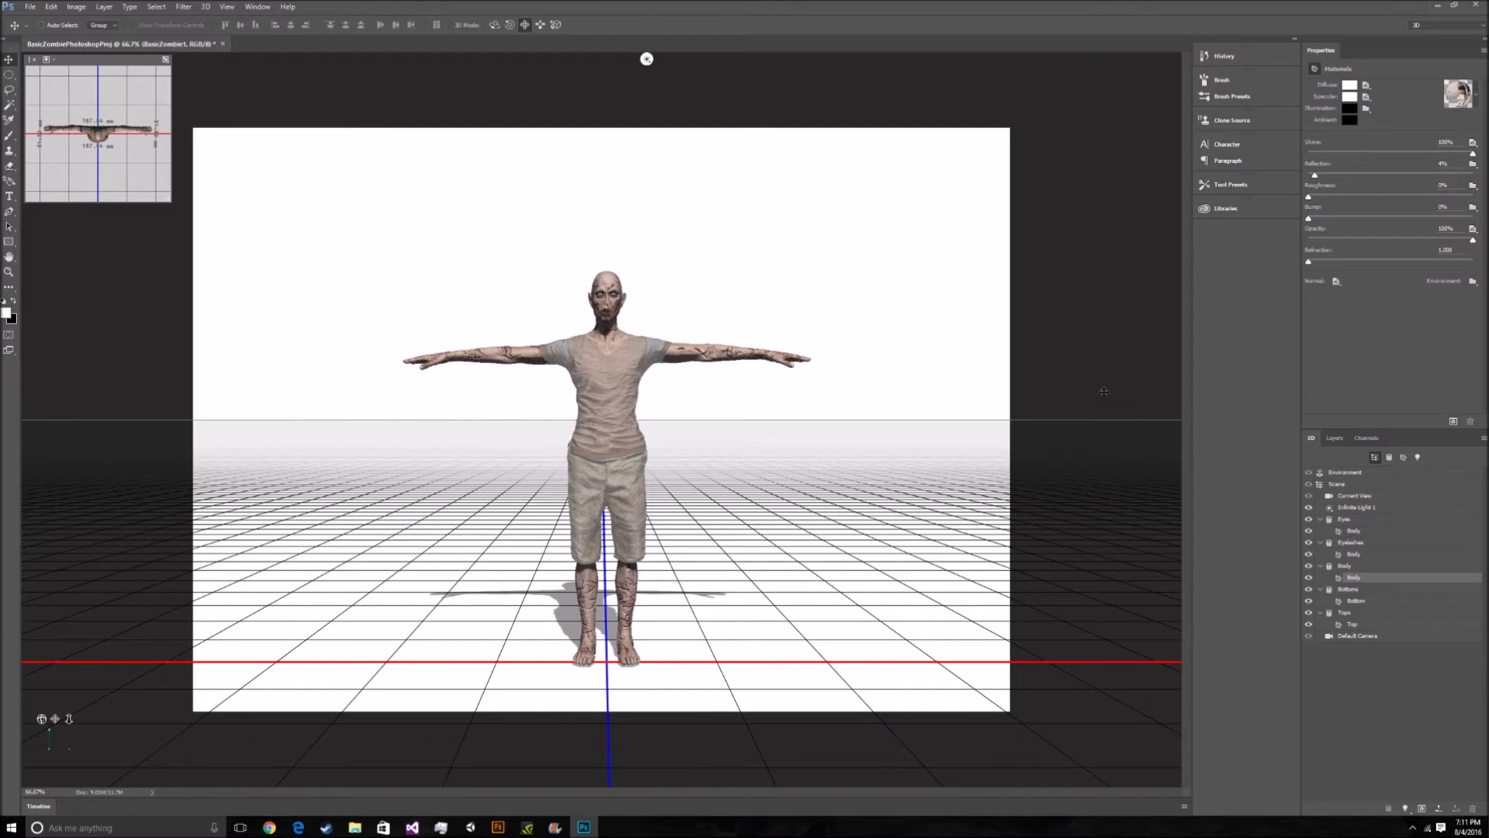
# - Open the opacity texture as its own document, inspect the shirt UV map, and return to the 3D scene
pyautogui.click(1473, 228)
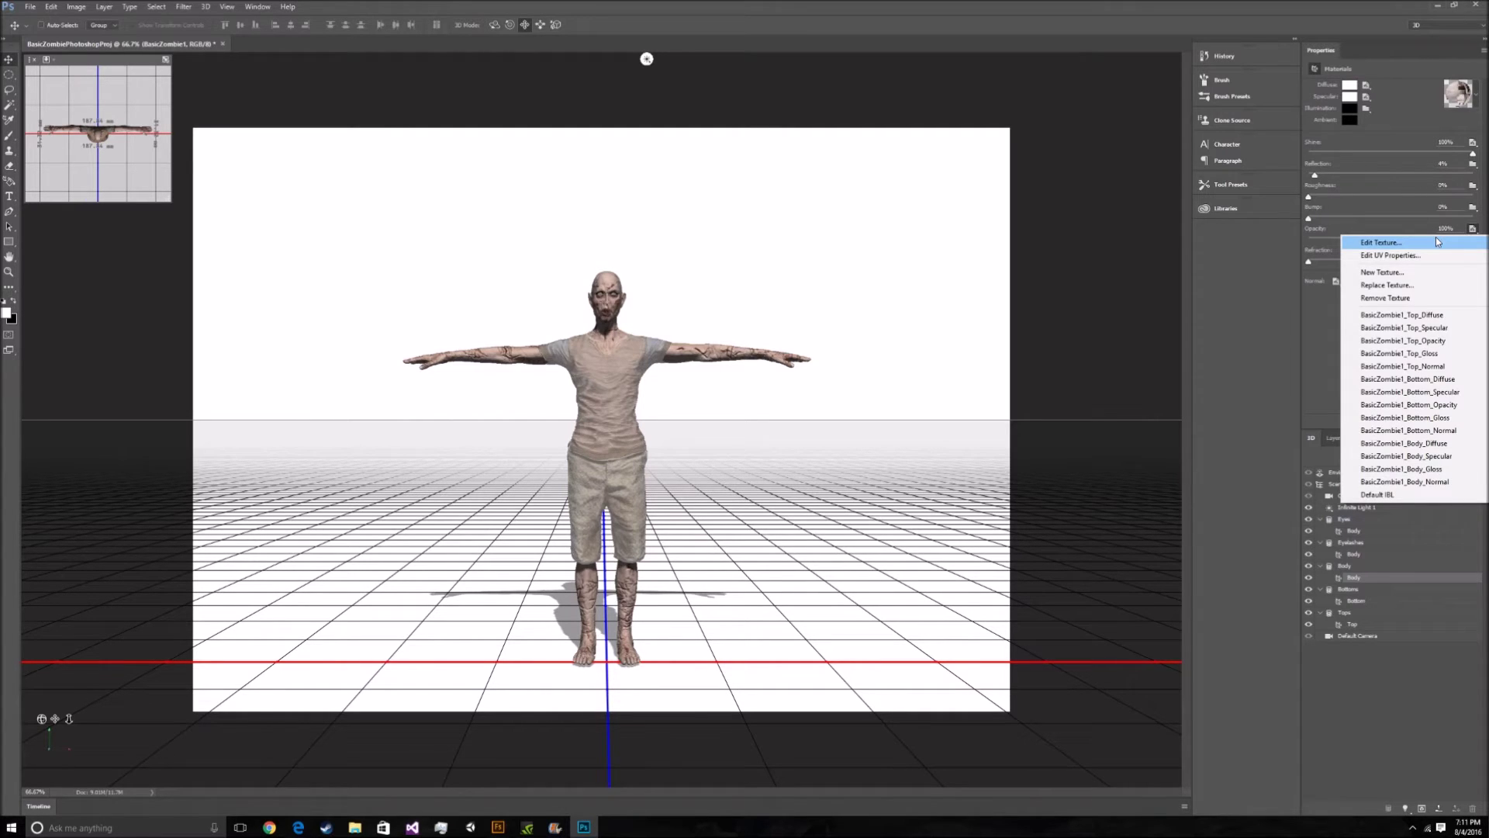
pyautogui.click(1380, 242)
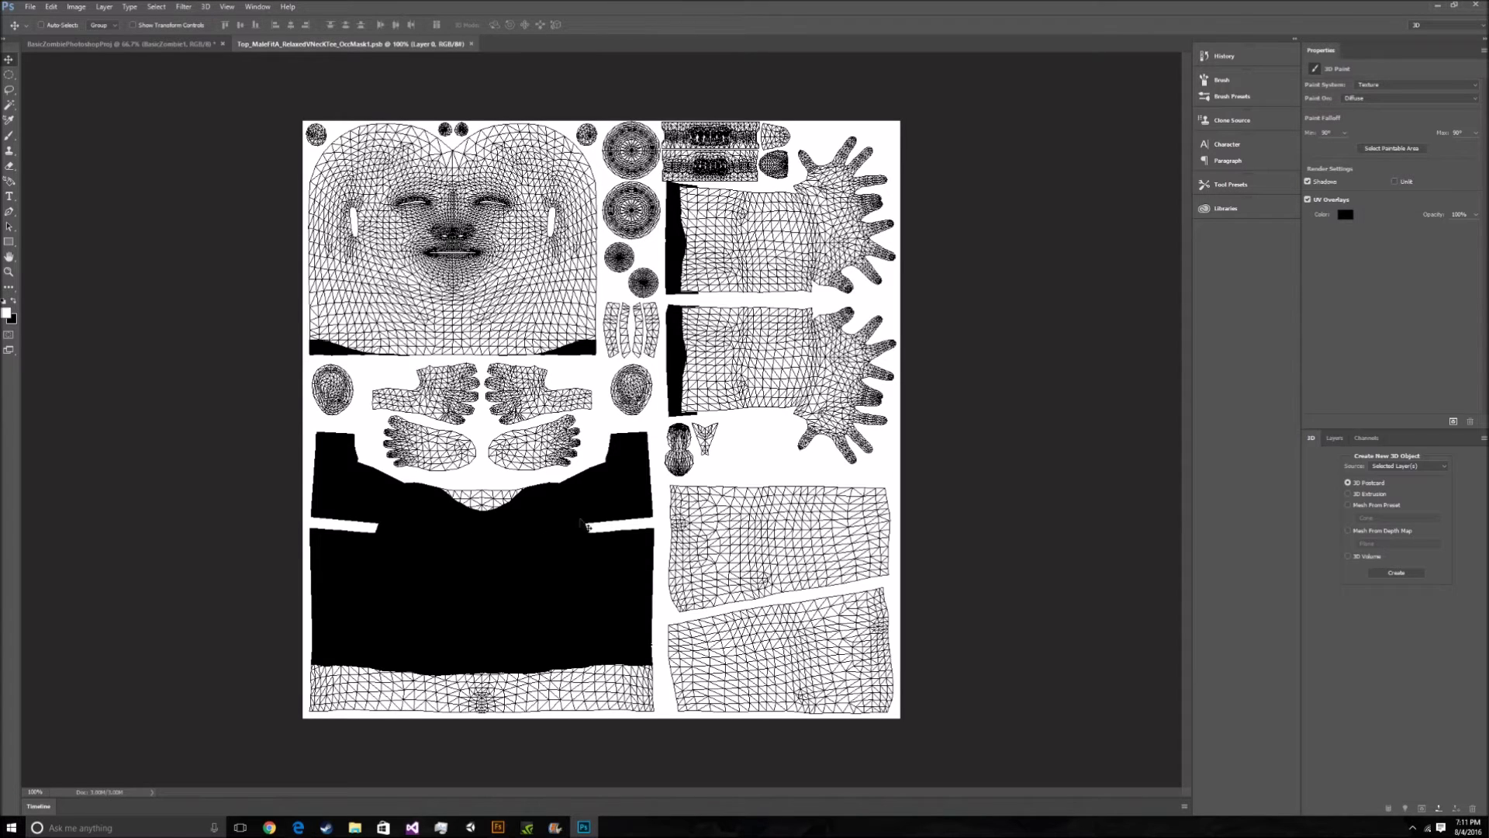
pyautogui.click(124, 44)
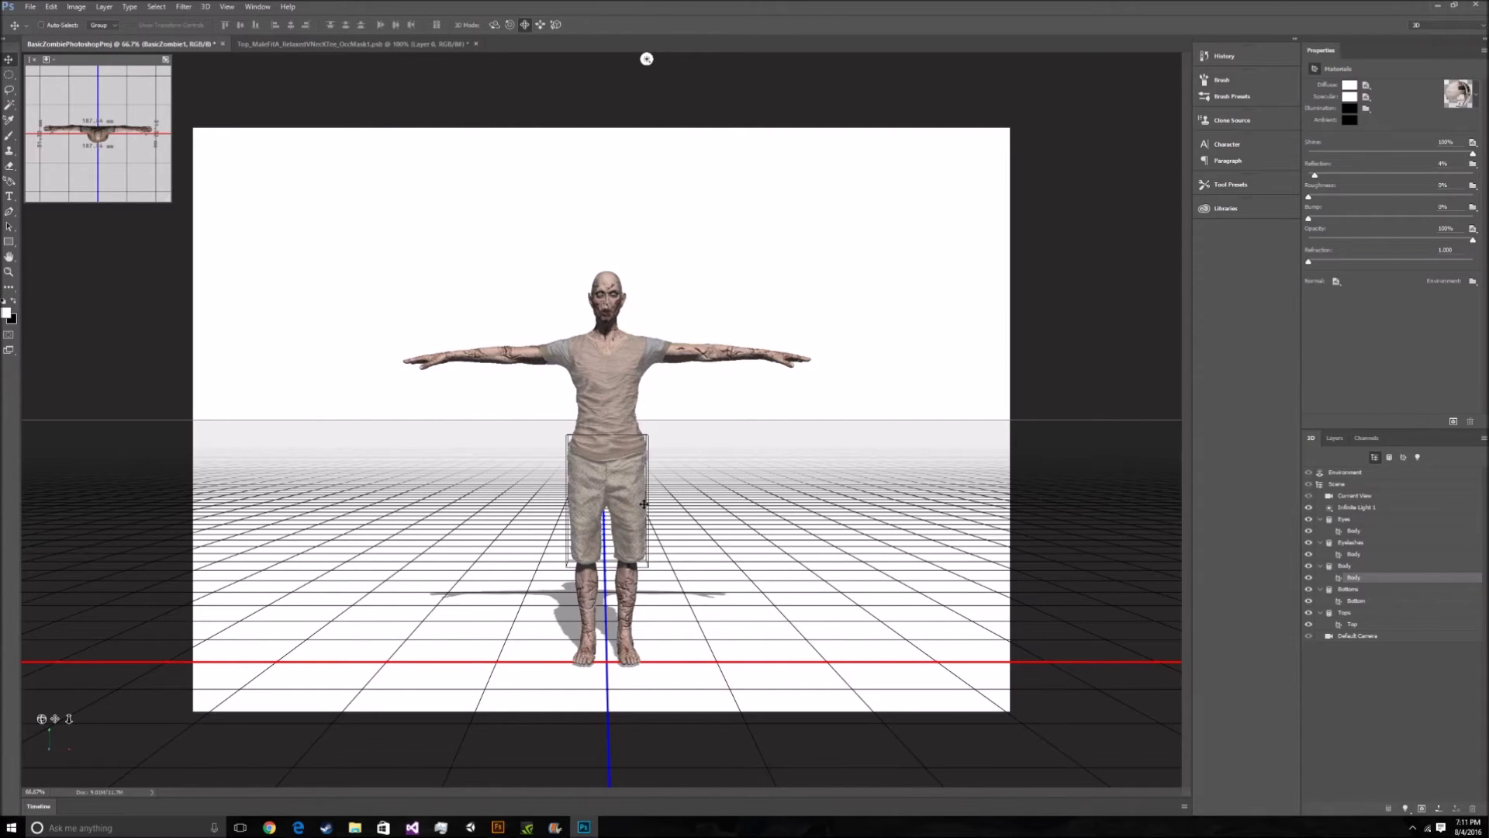
pyautogui.click(426, 45)
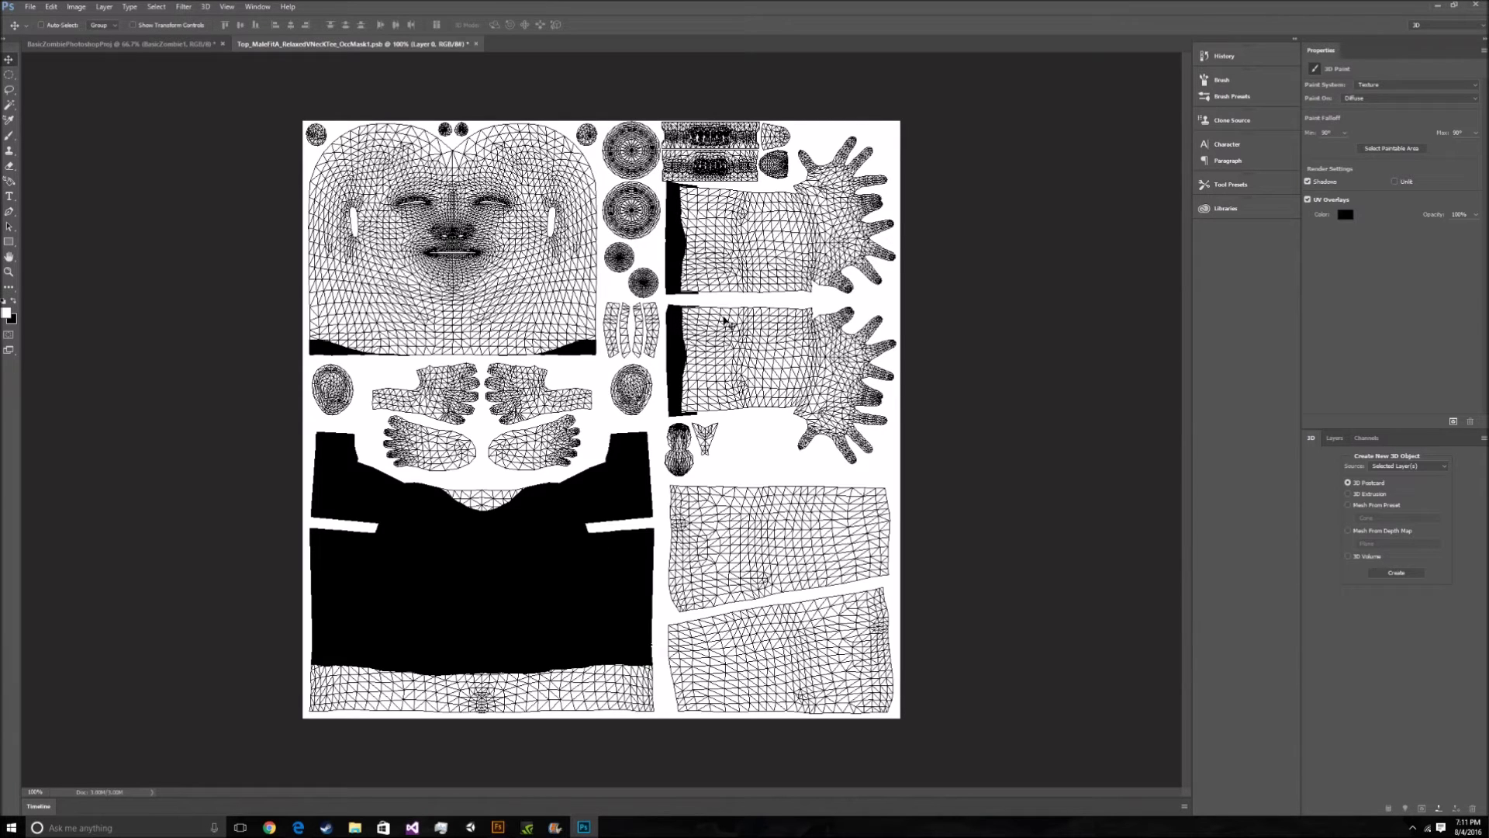
pyautogui.click(210, 45)
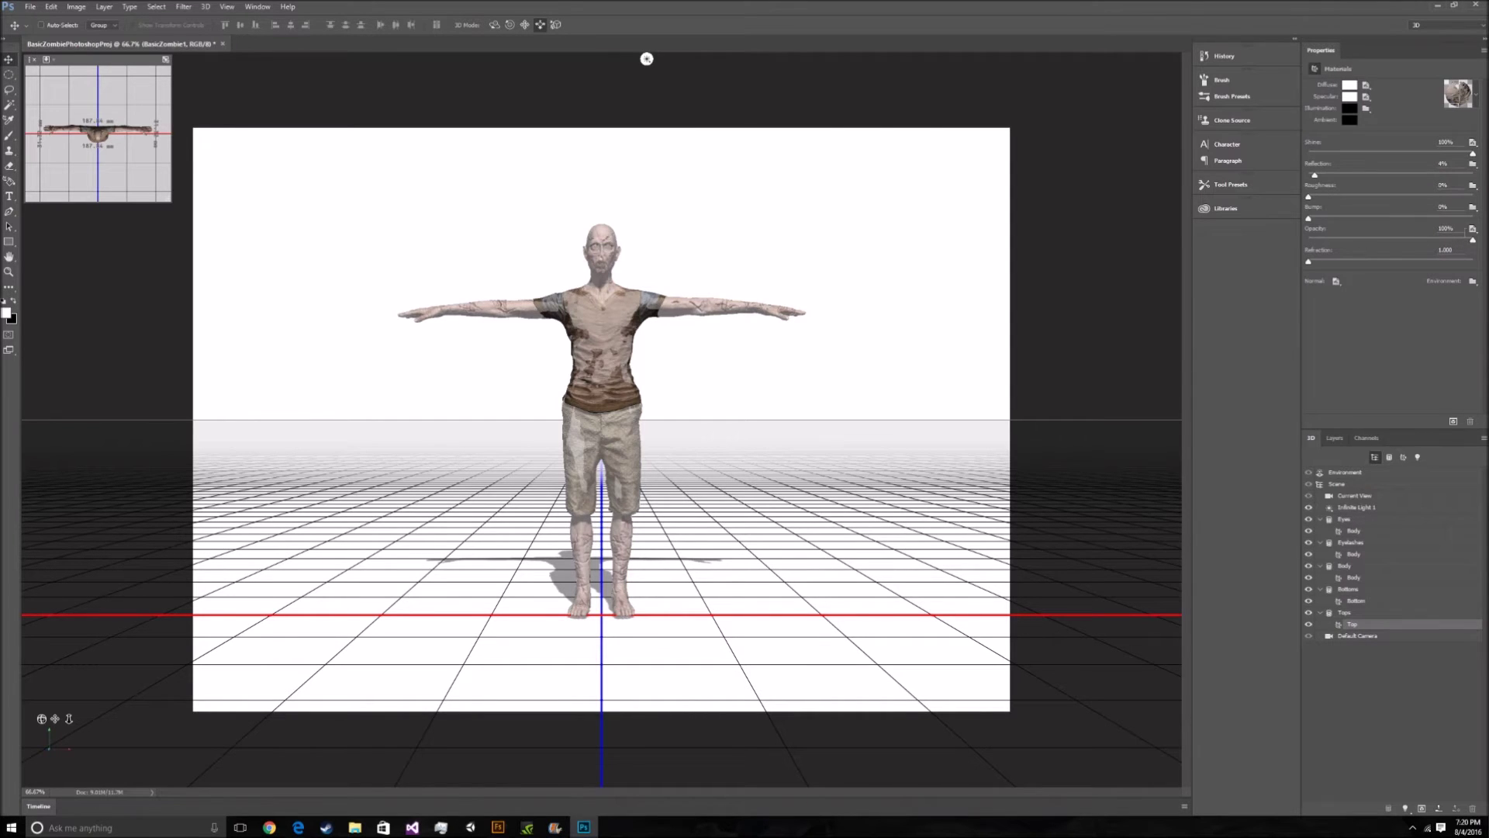
# - Open the shirt's opacity texture for editing and set up a black brush
pyautogui.click(1471, 231)
pyautogui.click(1407, 242)
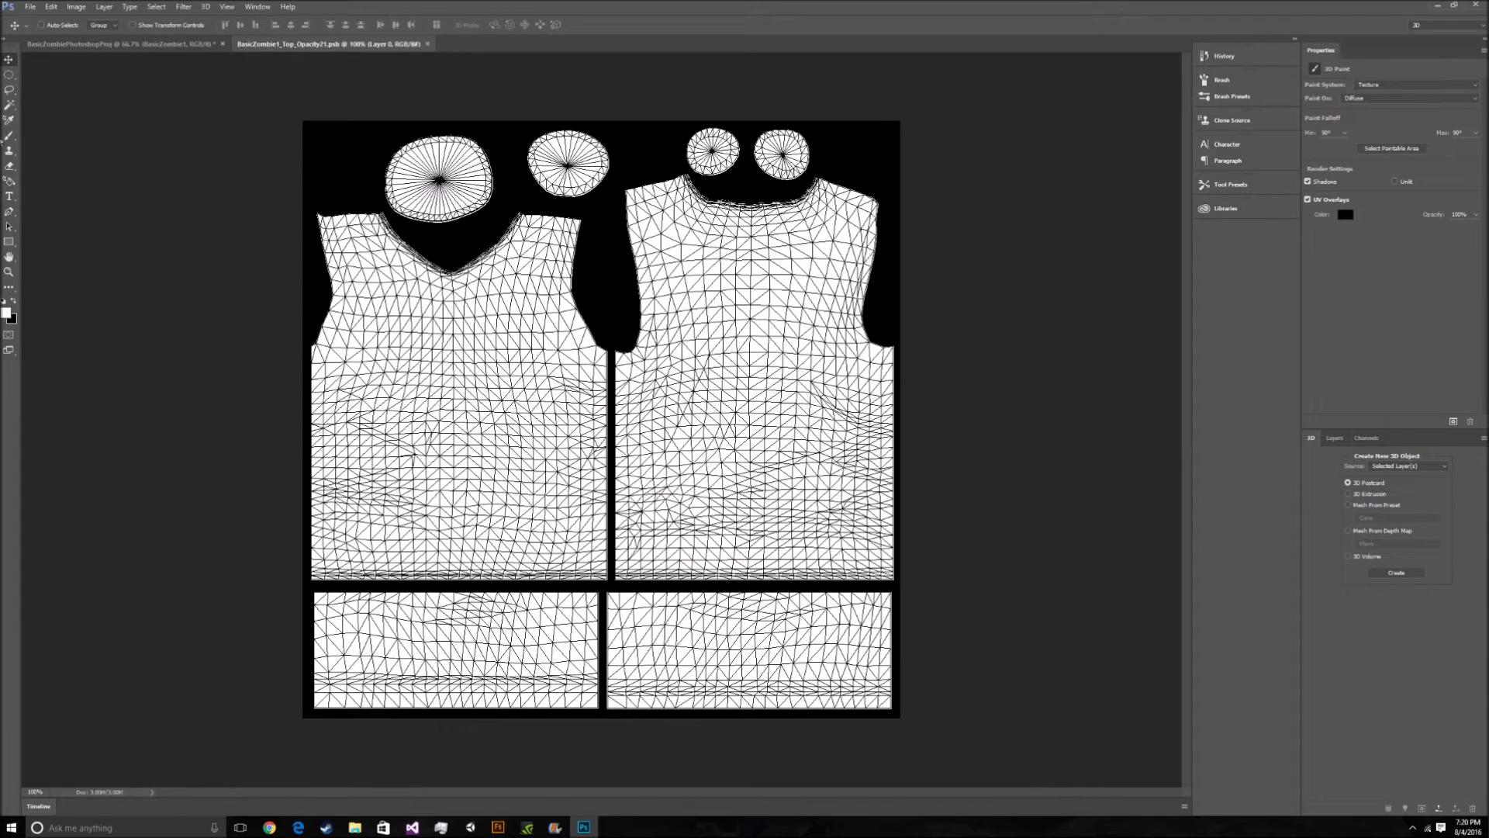
pyautogui.click(10, 135)
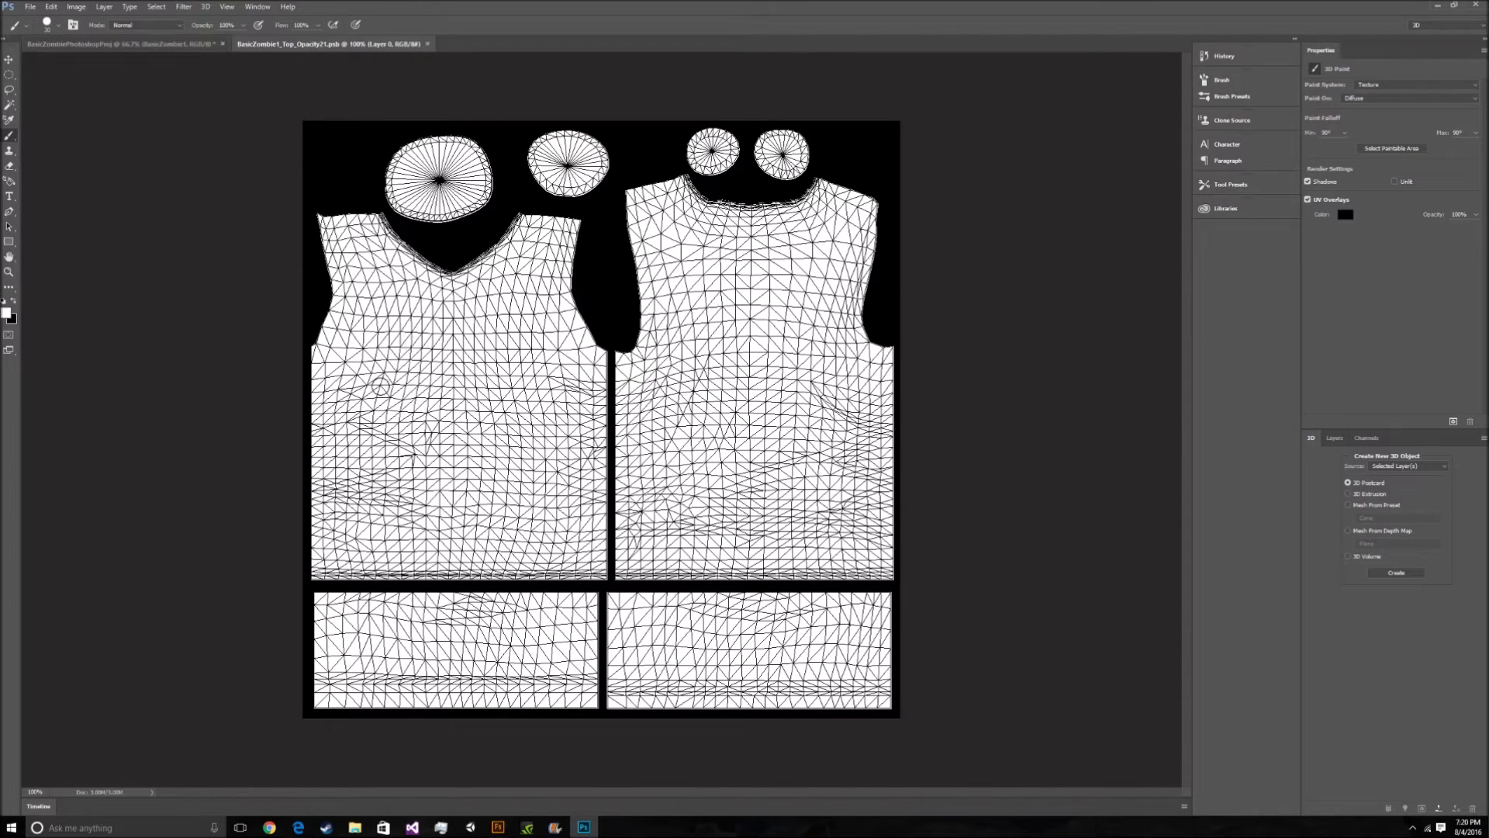
pyautogui.click(403, 380)
pyautogui.press('x')
# - Paint a black smiley on the front shirt island and a frowny face on the back, then return to the 3D scene
pyautogui.click(412, 374)
pyautogui.moveTo(412, 375)
pyautogui.mouseDown()
pyautogui.moveTo(416, 400)
pyautogui.moveTo(400, 405)
pyautogui.moveTo(427, 372)
pyautogui.moveTo(396, 384)
pyautogui.mouseUp()
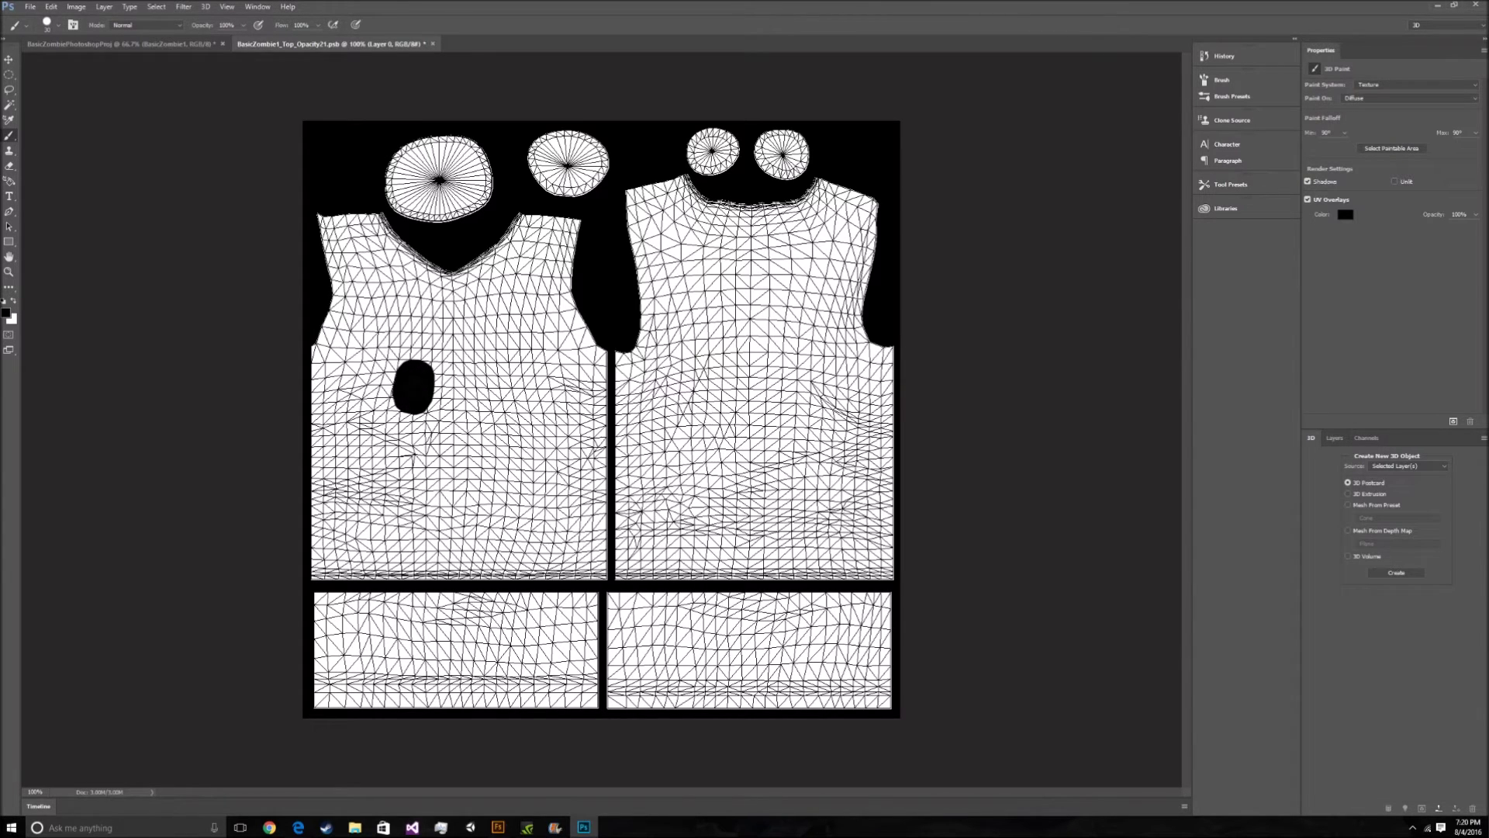
pyautogui.moveTo(488, 371); pyautogui.dragTo(497, 406)
pyautogui.moveTo(379, 443)
pyautogui.mouseDown()
pyautogui.moveTo(414, 486)
pyautogui.moveTo(477, 493)
pyautogui.moveTo(509, 461)
pyautogui.mouseUp()
pyautogui.moveTo(721, 383)
pyautogui.mouseDown()
pyautogui.moveTo(715, 394)
pyautogui.moveTo(787, 389)
pyautogui.mouseUp()
pyautogui.moveTo(704, 482)
pyautogui.mouseDown()
pyautogui.moveTo(750, 452)
pyautogui.moveTo(805, 462)
pyautogui.moveTo(814, 486)
pyautogui.mouseUp()
pyautogui.click(159, 44)
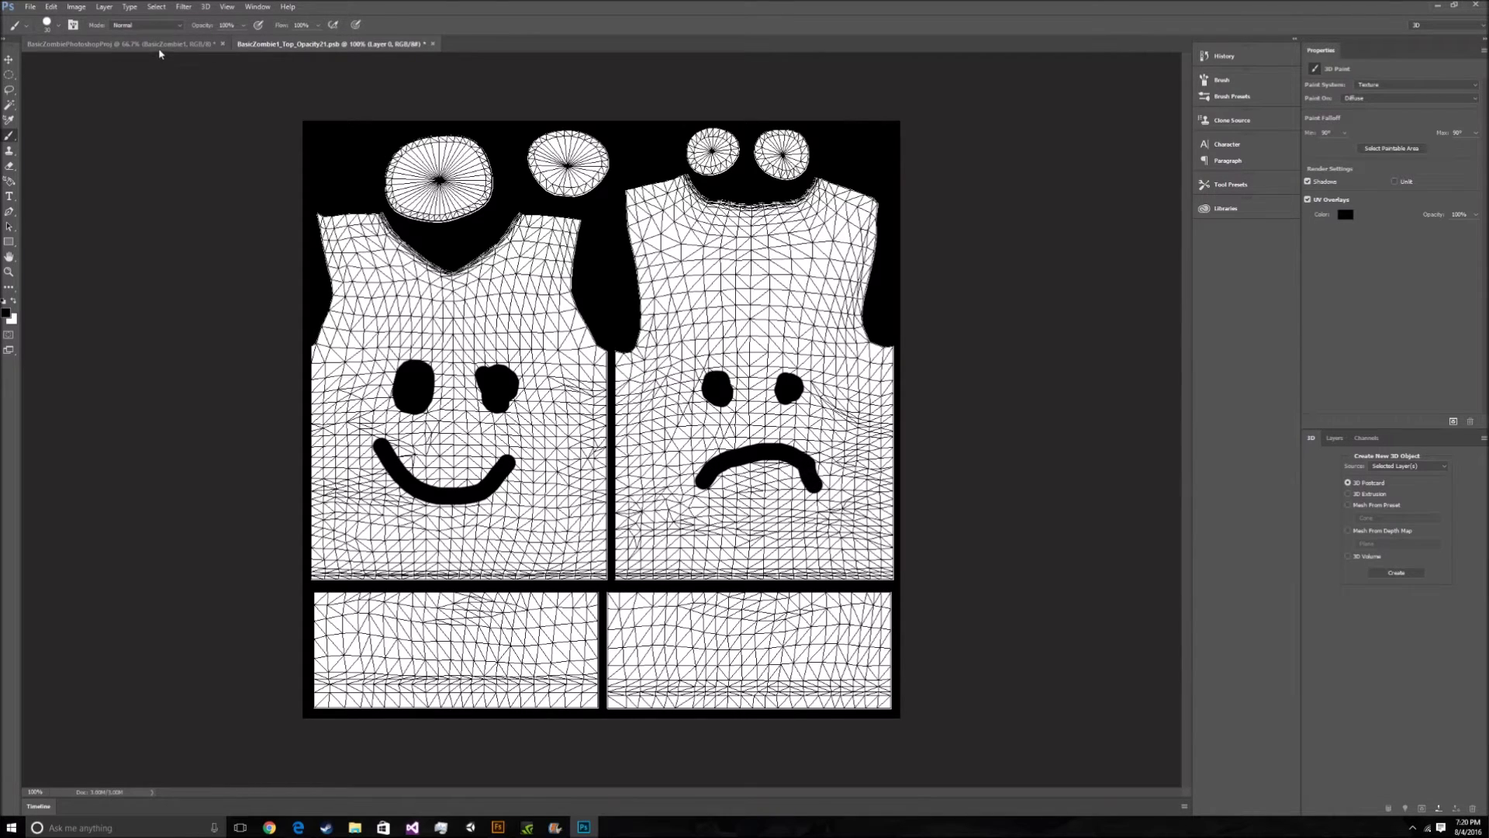
pyautogui.click(9, 59)
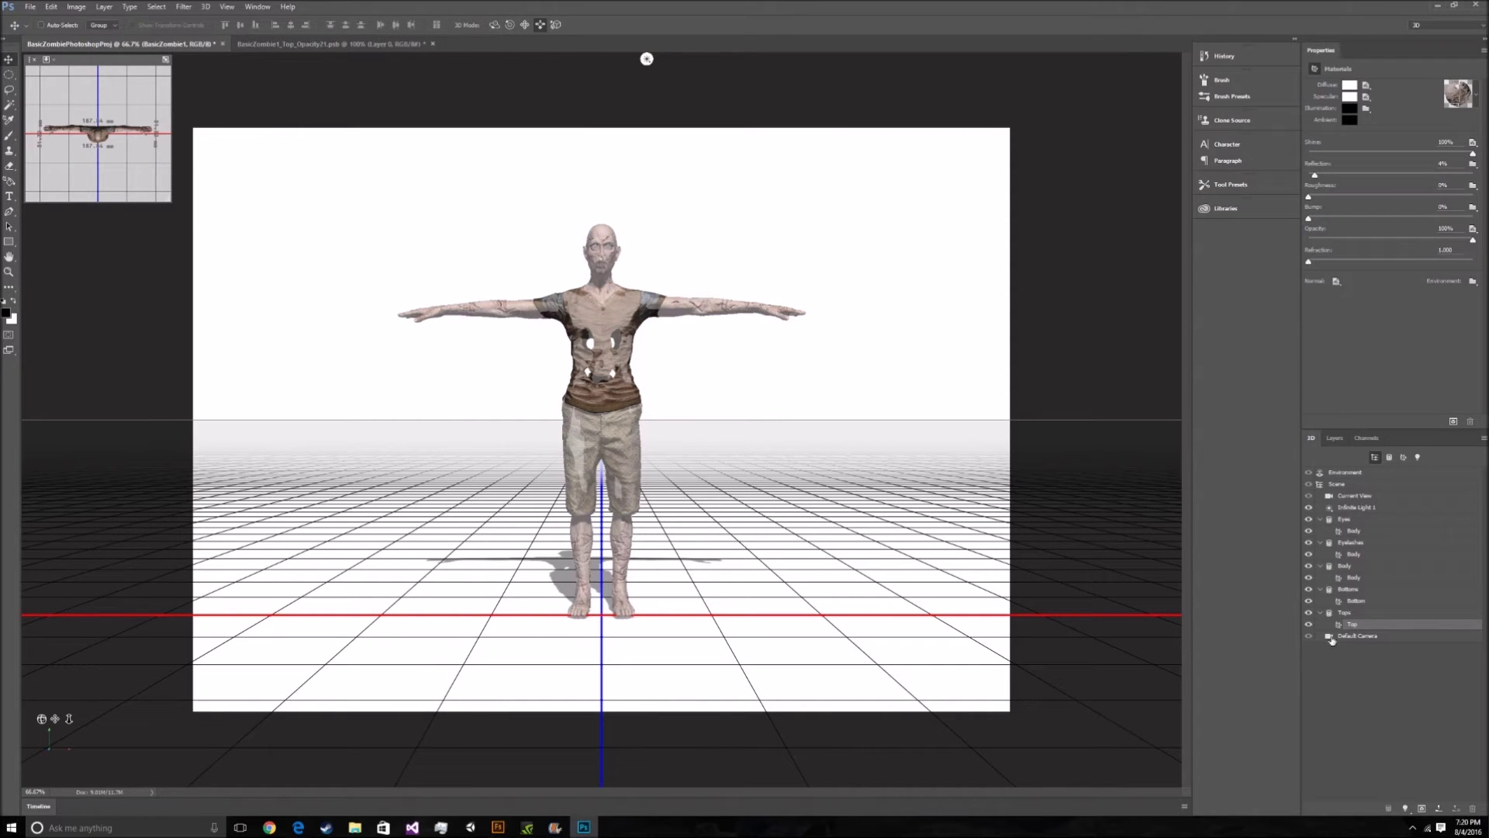
# - Select Current View and pan and slide the camera in toward the zombie's shirt
pyautogui.click(1354, 495)
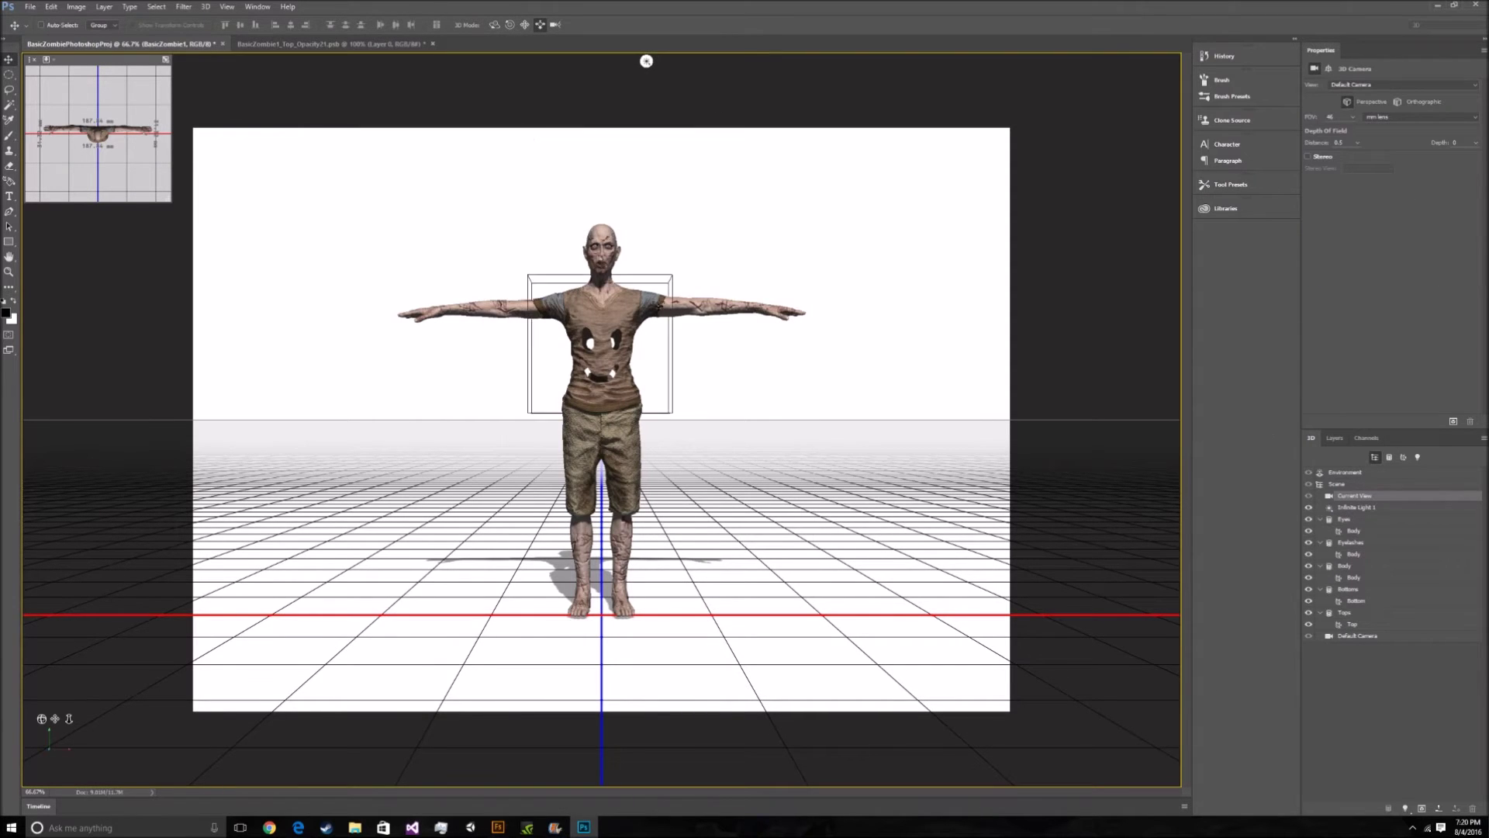
pyautogui.moveTo(688, 336); pyautogui.dragTo(646, 783)
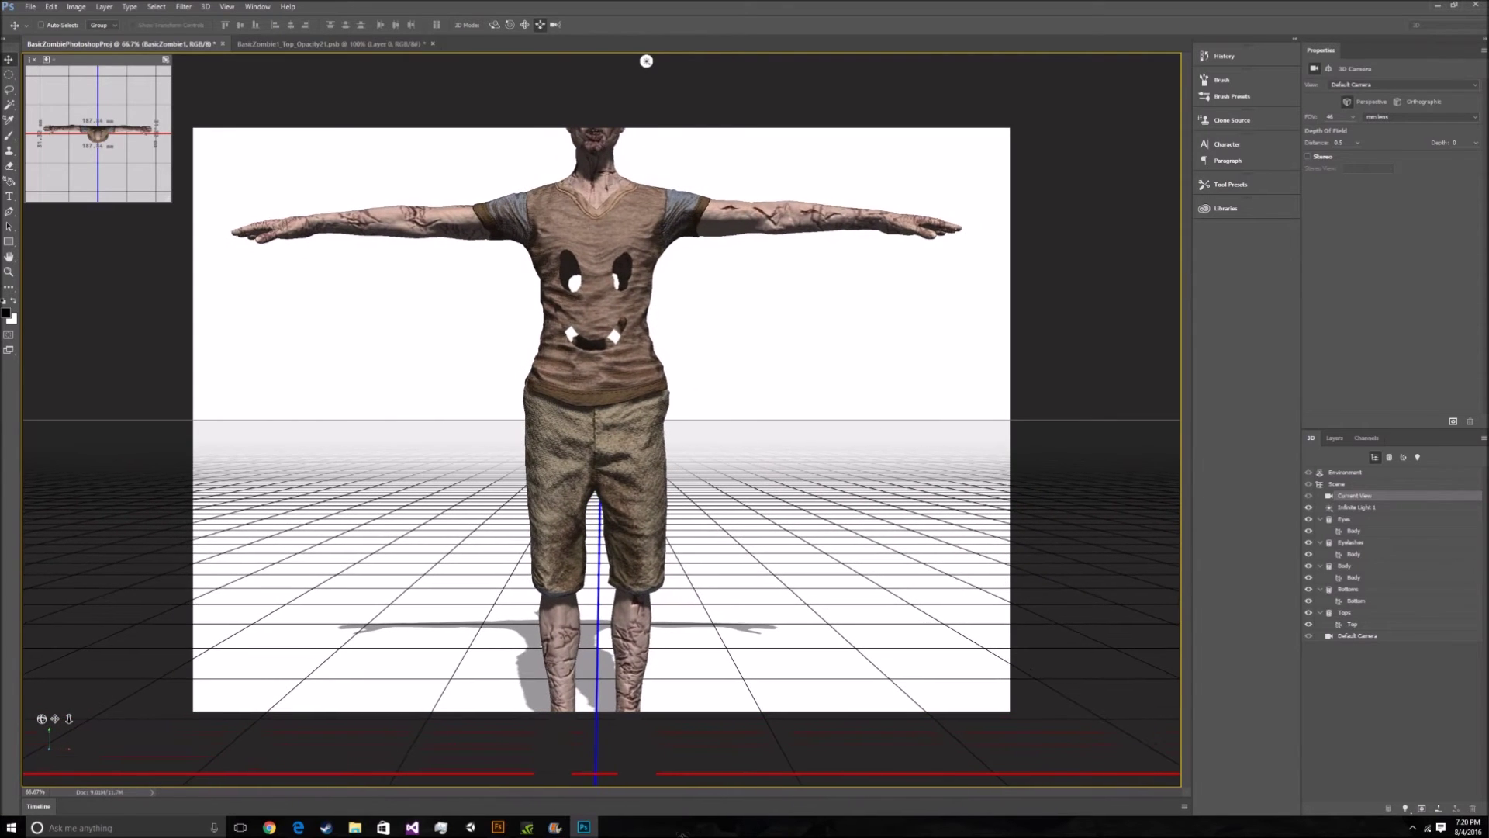
pyautogui.click(524, 24)
pyautogui.moveTo(784, 259); pyautogui.dragTo(782, 353)
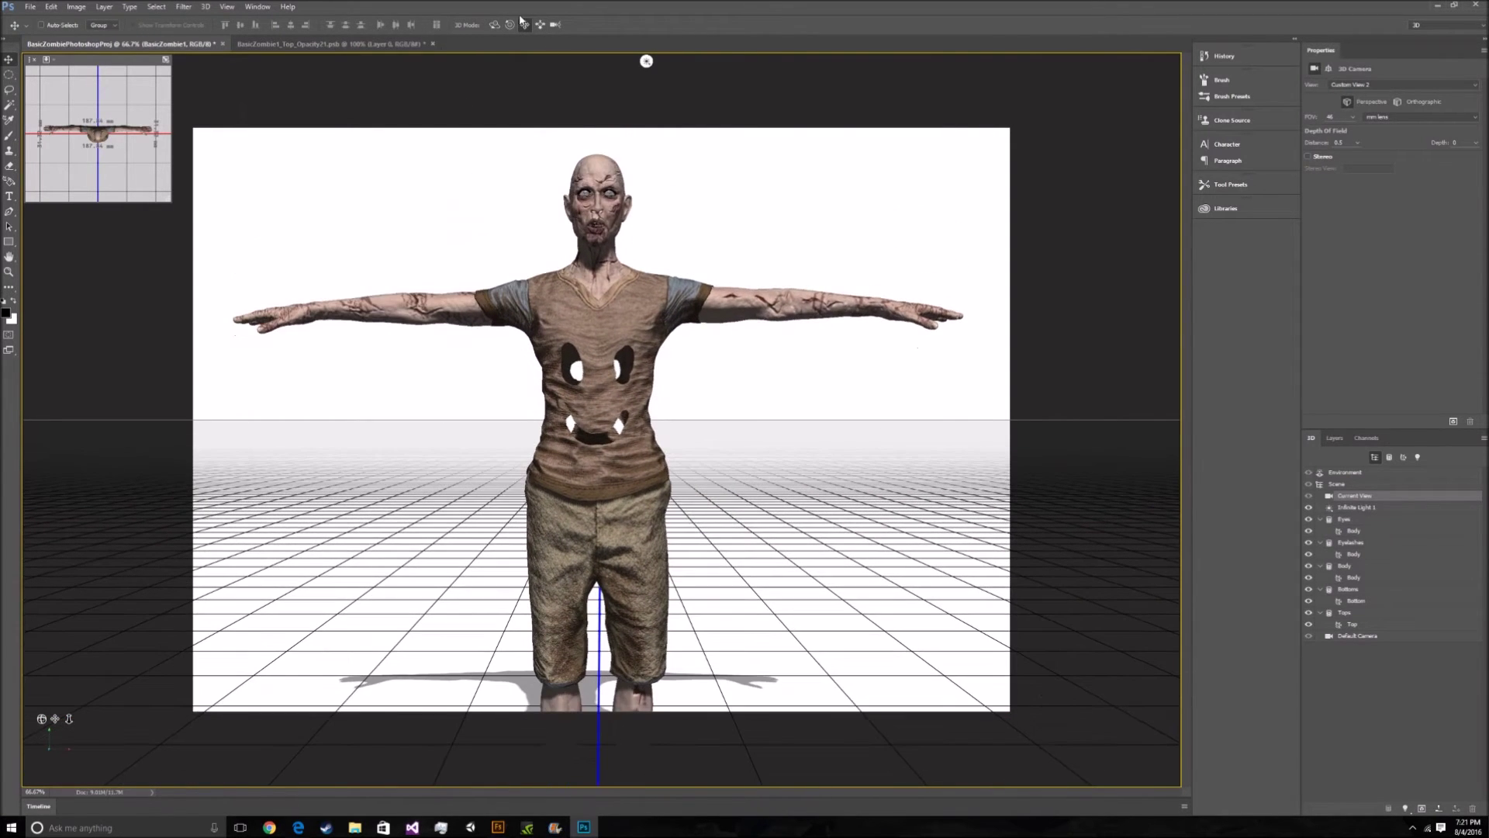
pyautogui.click(541, 24)
pyautogui.moveTo(701, 276); pyautogui.dragTo(699, 559)
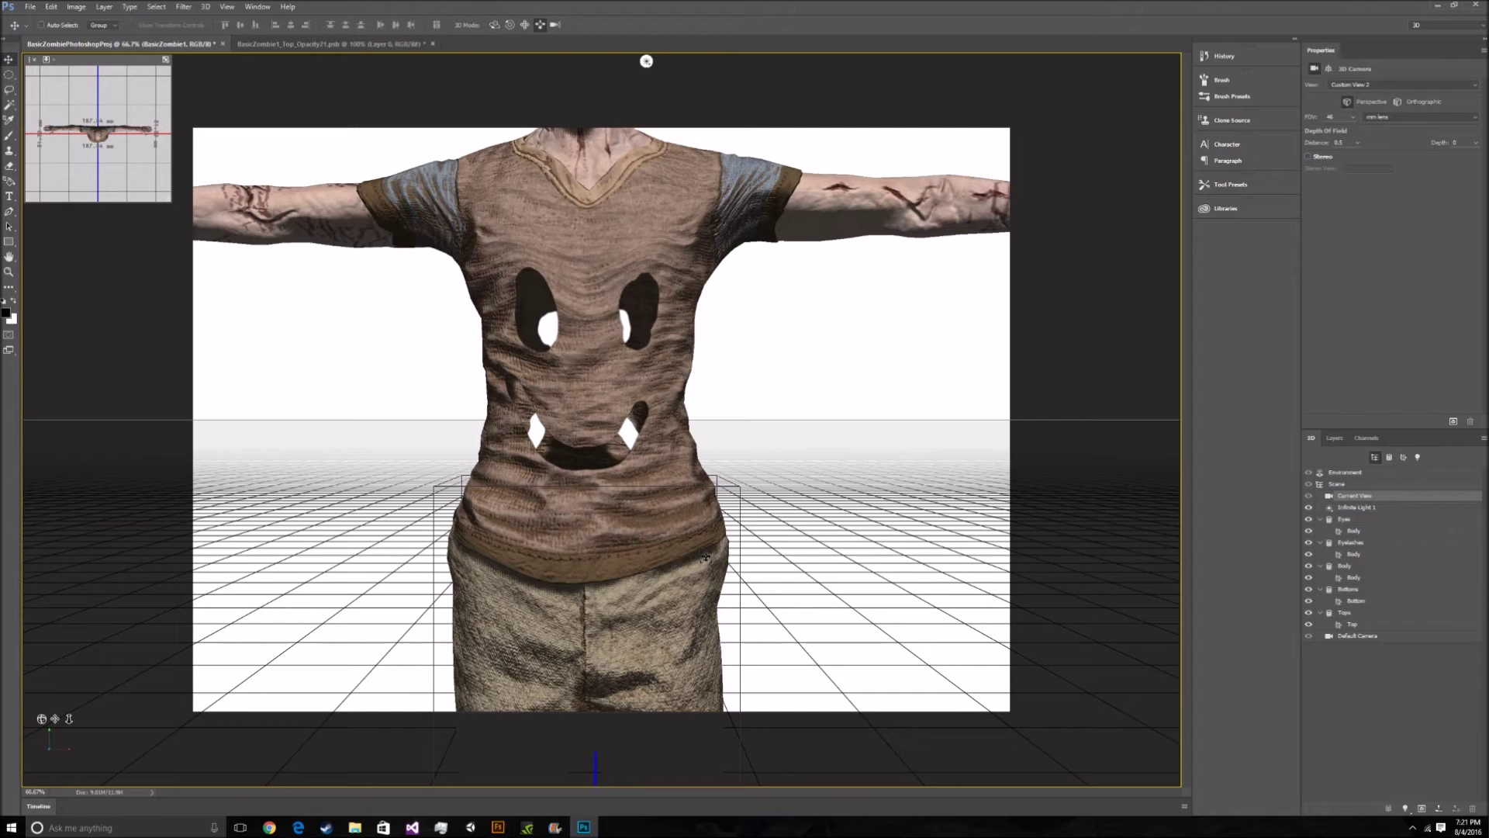
# - Zoom in on the shirt's face holes, zoom back out, and bring the opacity texture document forward
pyautogui.moveTo(811, 422); pyautogui.dragTo(801, 170)
pyautogui.moveTo(761, 411)
pyautogui.mouseDown()
pyautogui.moveTo(723, 446)
pyautogui.moveTo(765, 382)
pyautogui.moveTo(769, 412)
pyautogui.mouseUp()
pyautogui.hotkey('ctrl', 'Tab')
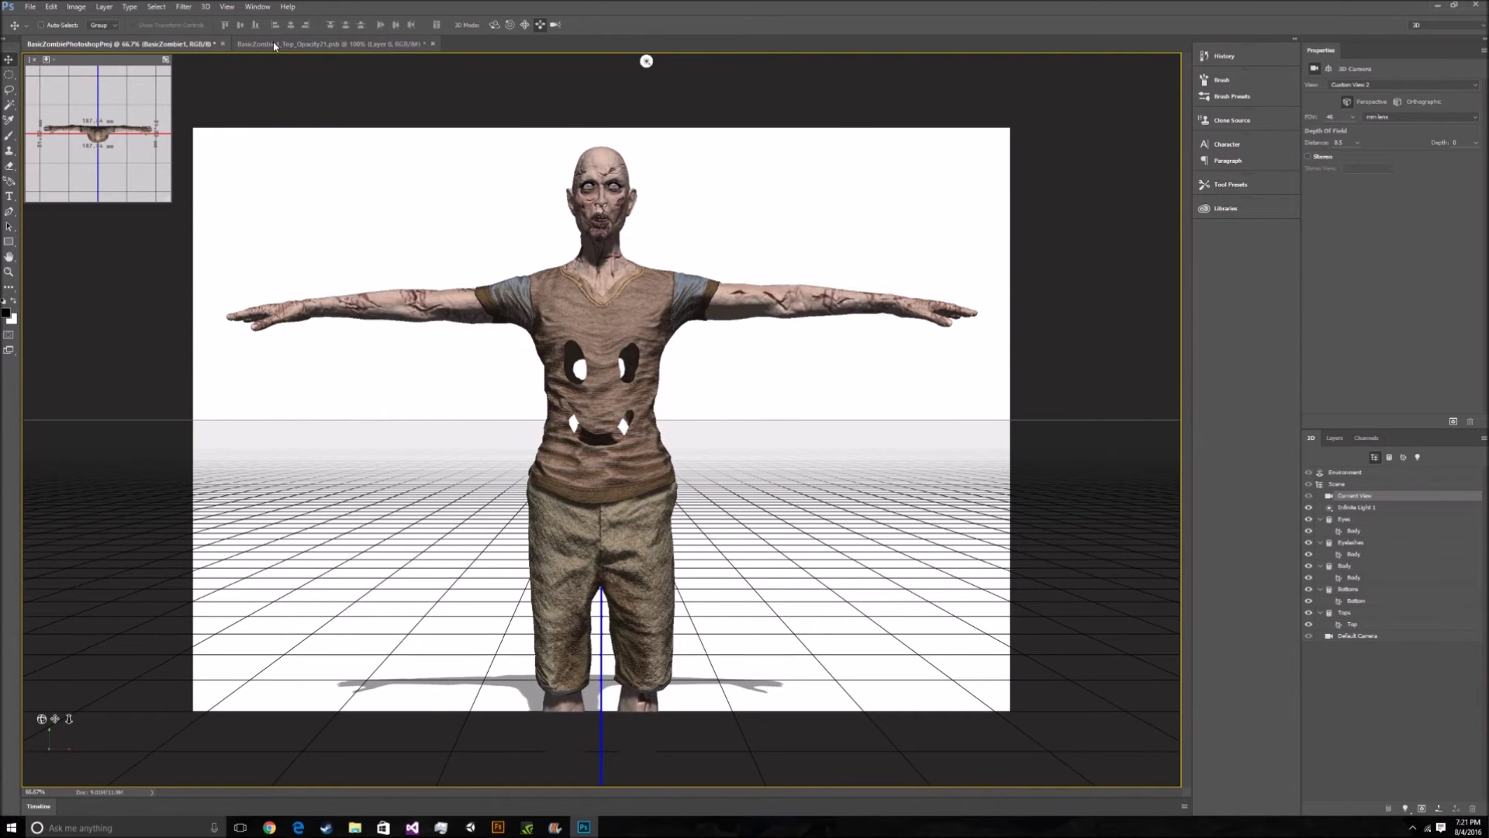
pyautogui.press('ctrl')
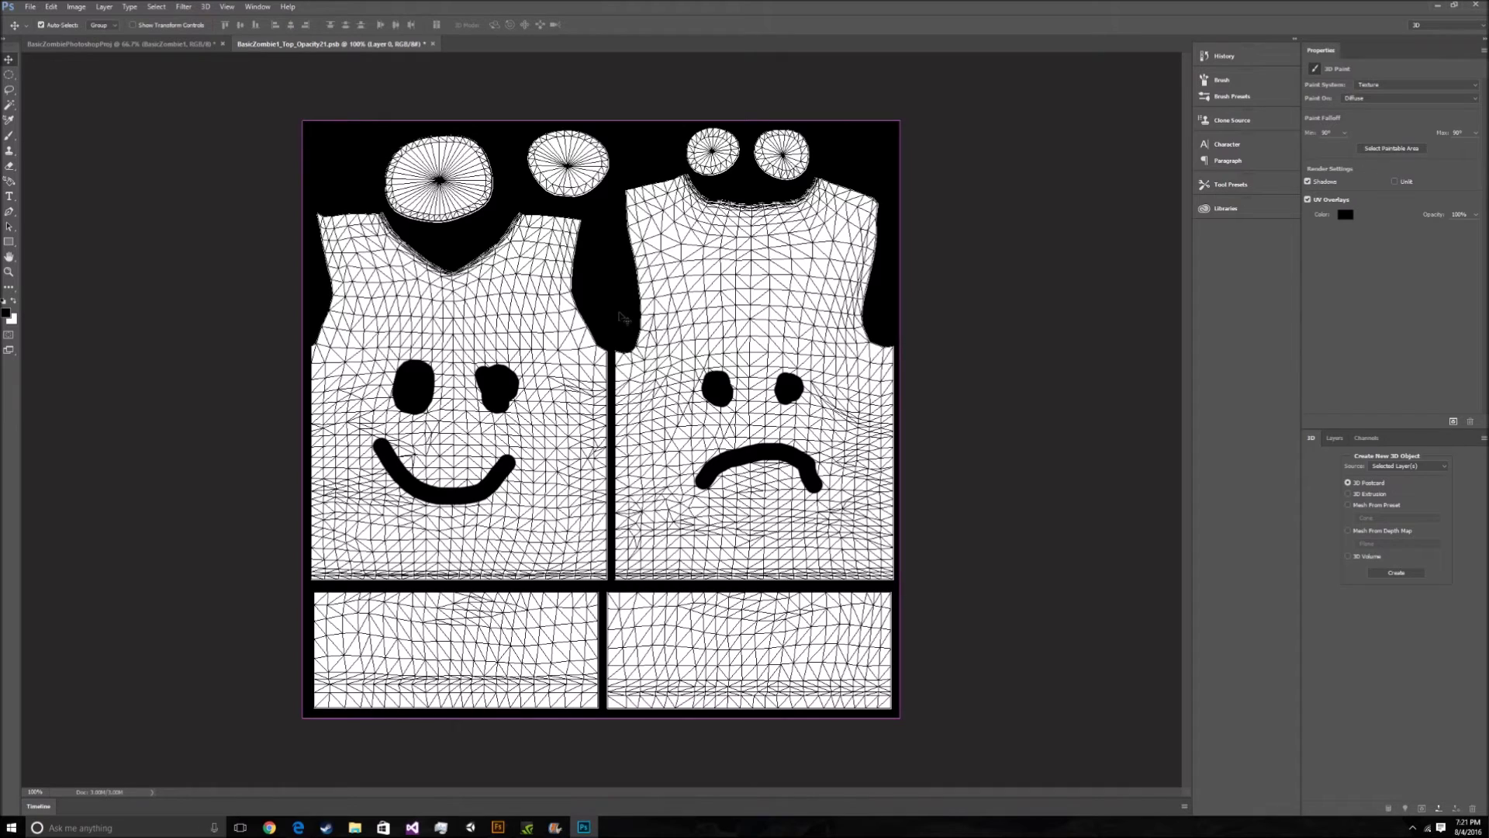
# - Close the opacity texture and open the Body material's OccMask12 texture for editing
pyautogui.click(429, 43)
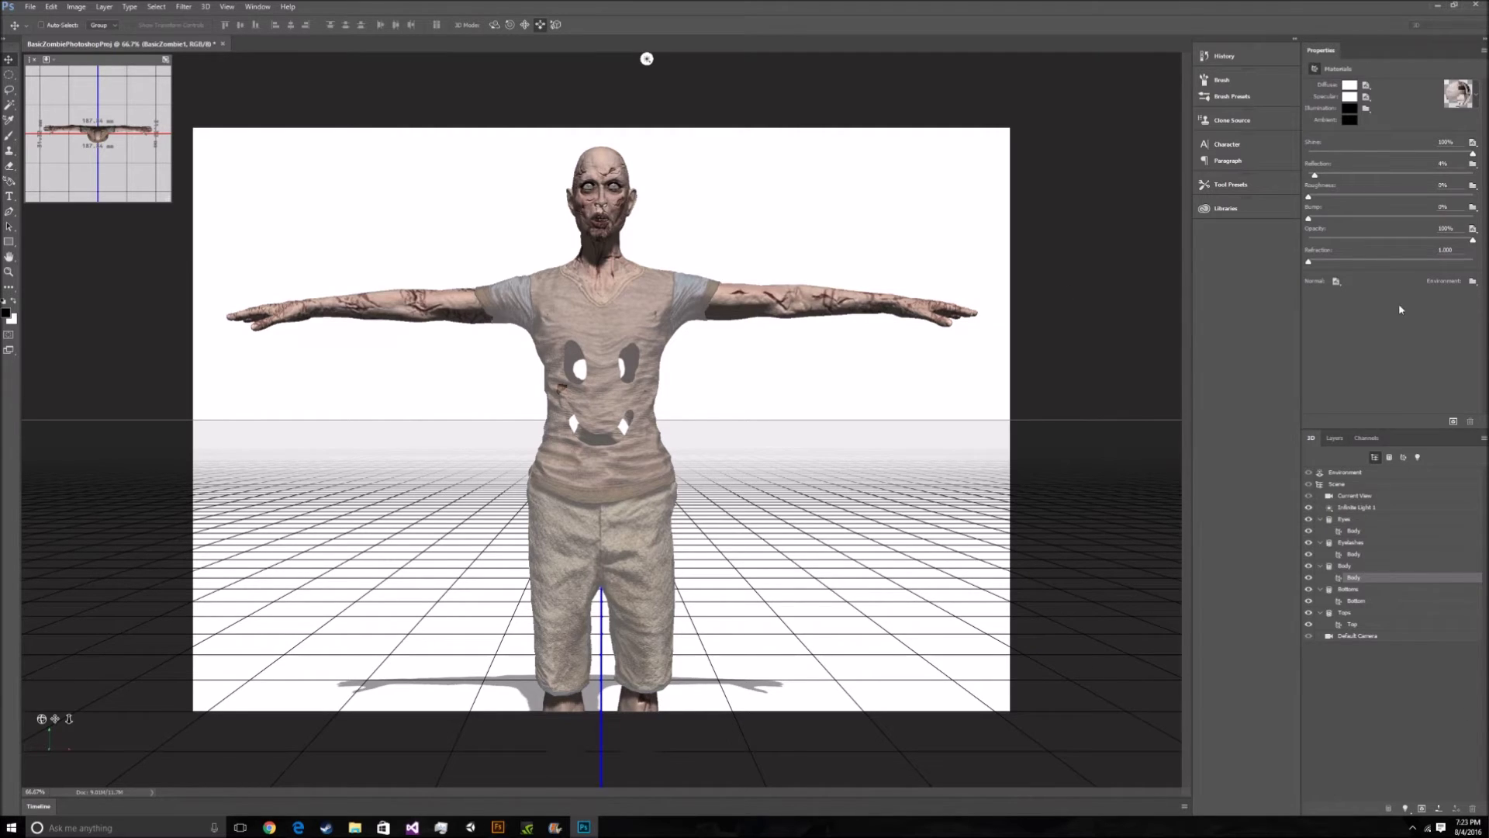
pyautogui.click(1475, 228)
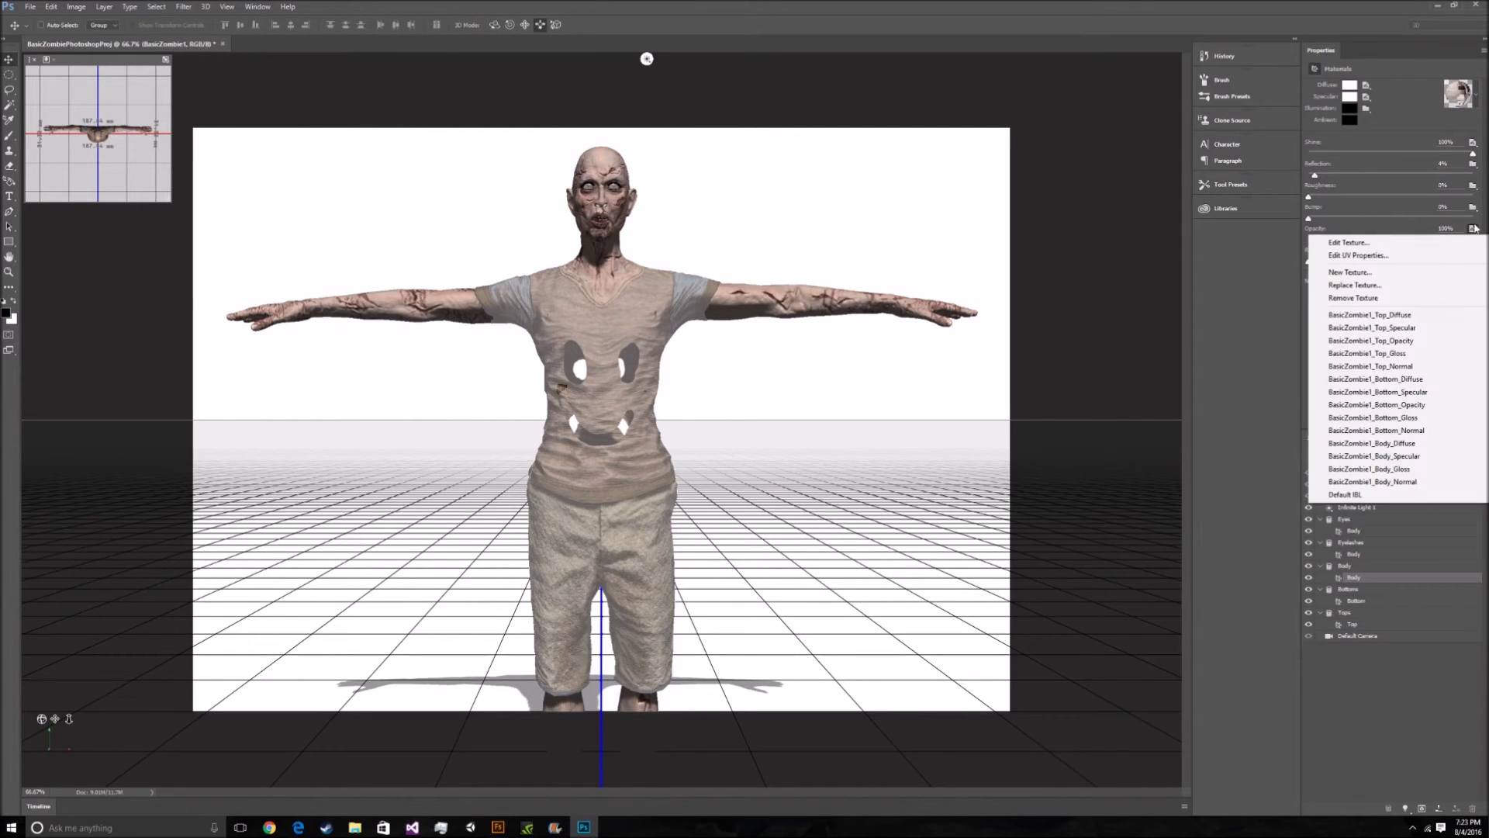
pyautogui.click(1417, 241)
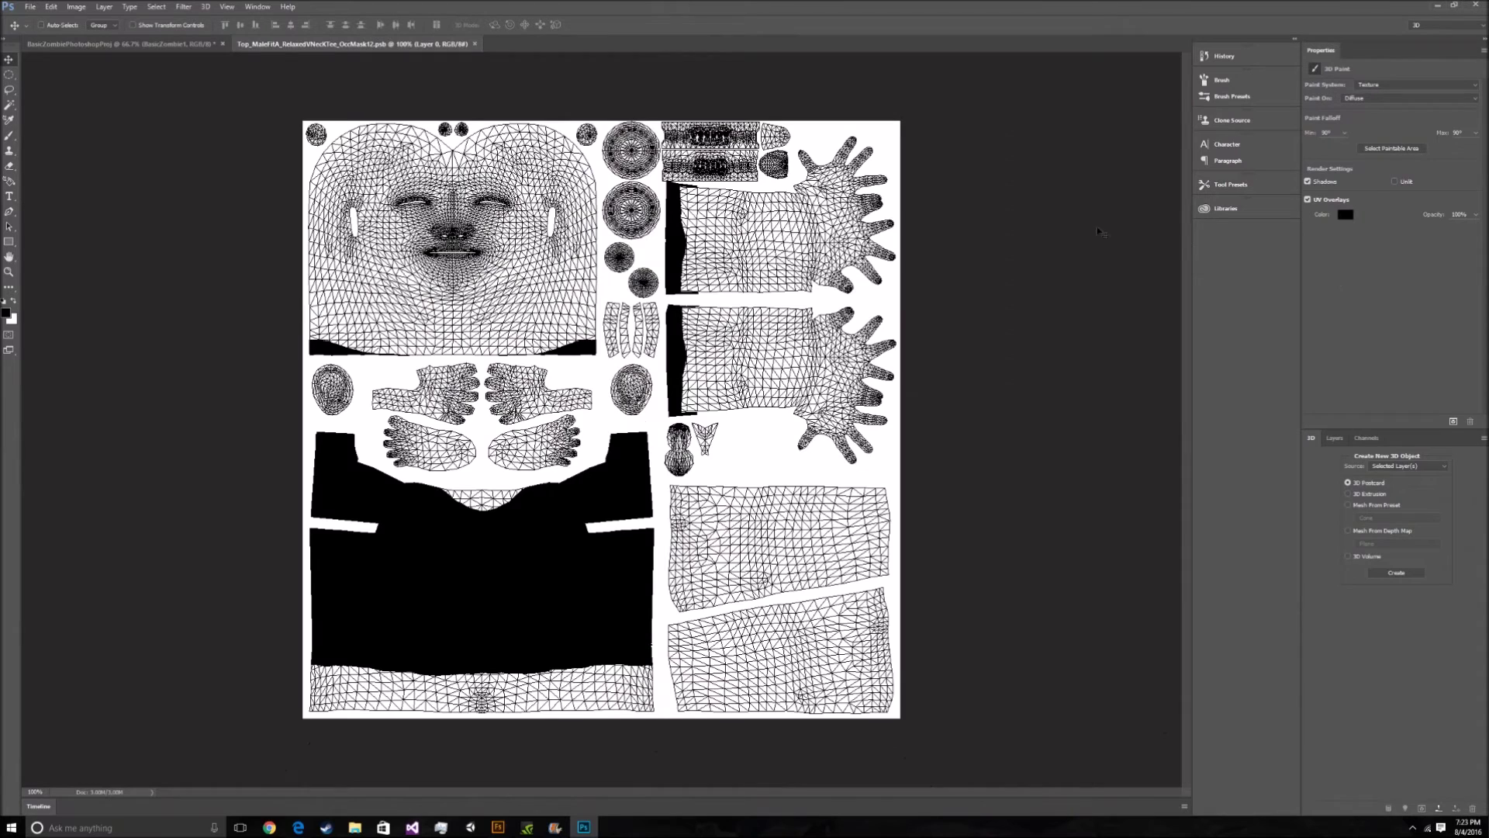
# - Float the OccMask12 texture in its own window beside the zombie scene
pyautogui.click(192, 47)
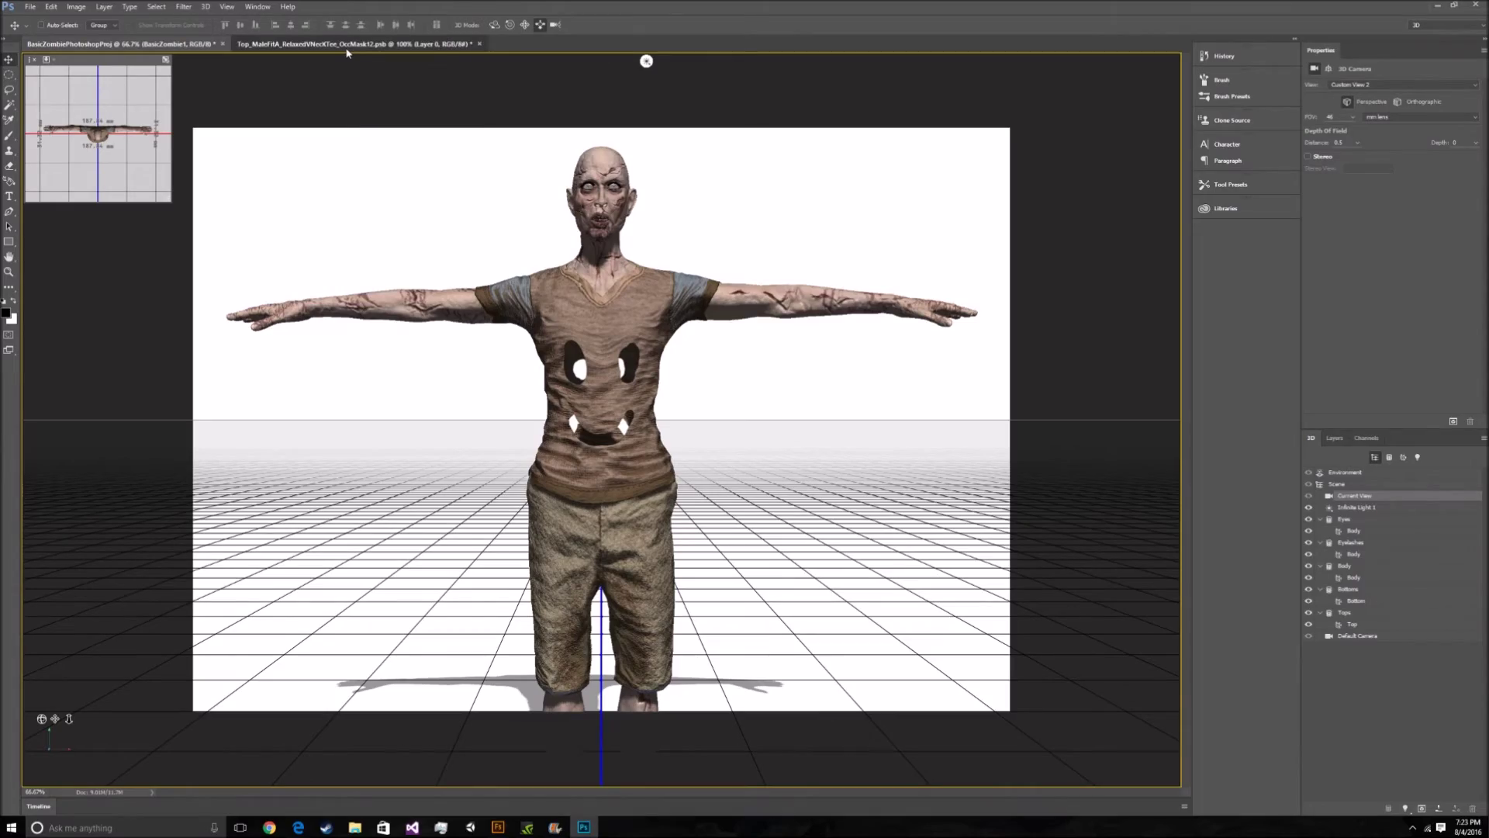
pyautogui.moveTo(346, 45); pyautogui.dragTo(372, 143)
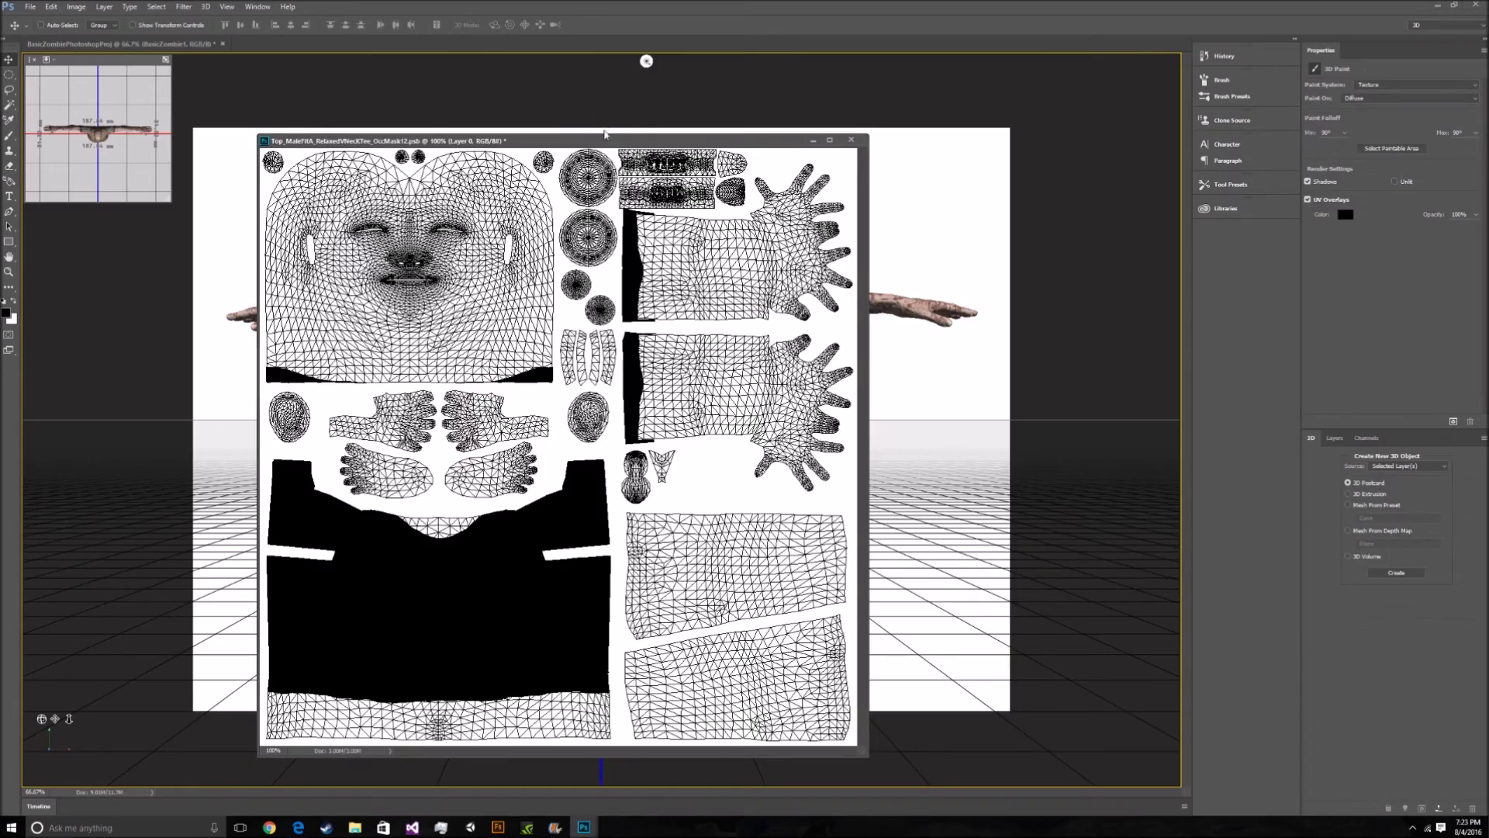
pyautogui.moveTo(603, 145); pyautogui.dragTo(1088, 112)
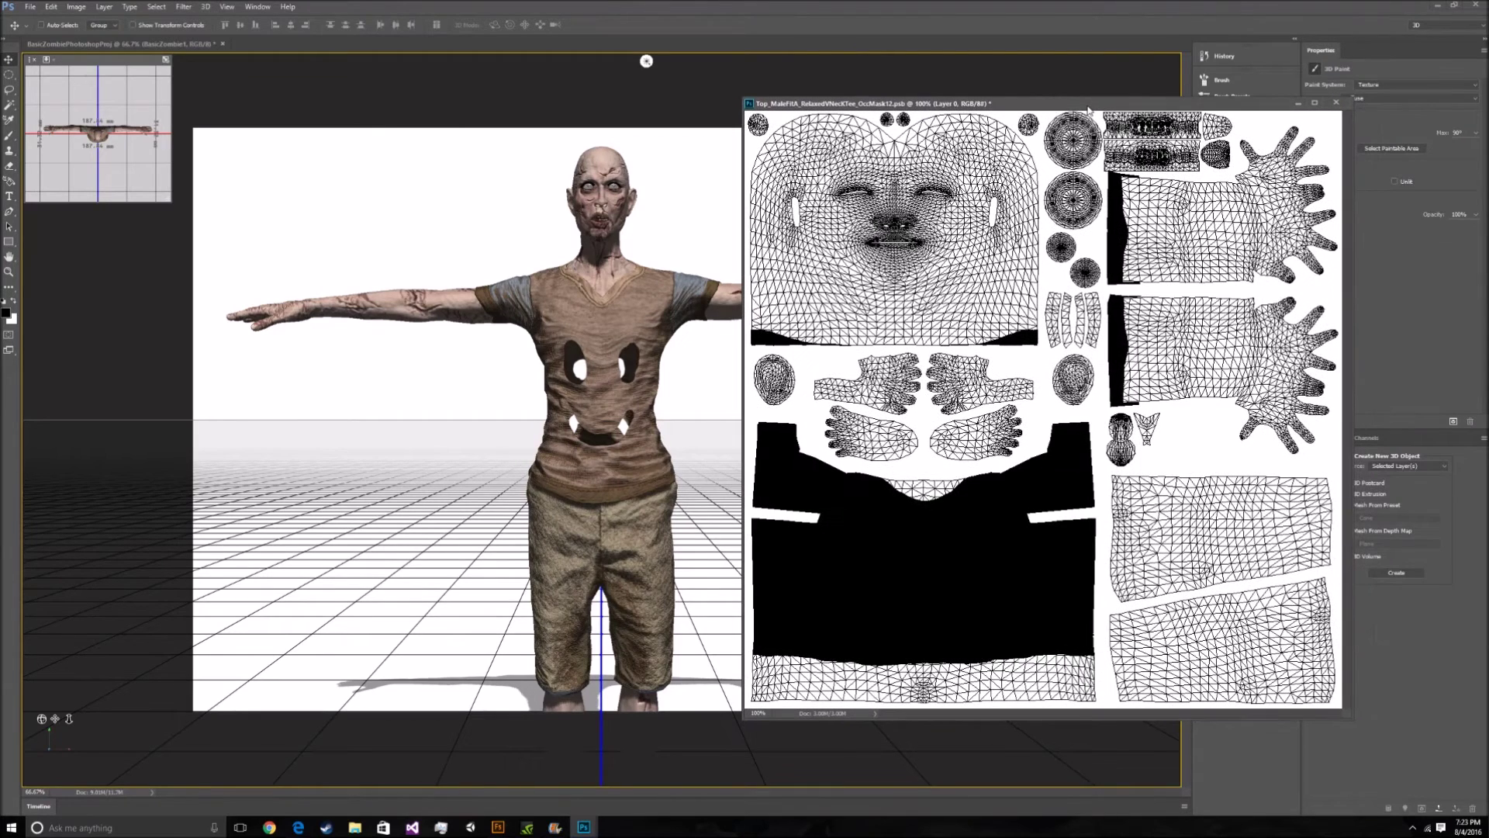
# - With a white brush, paint the smiley's first eye and smile into the mask's black shirt area
pyautogui.click(10, 135)
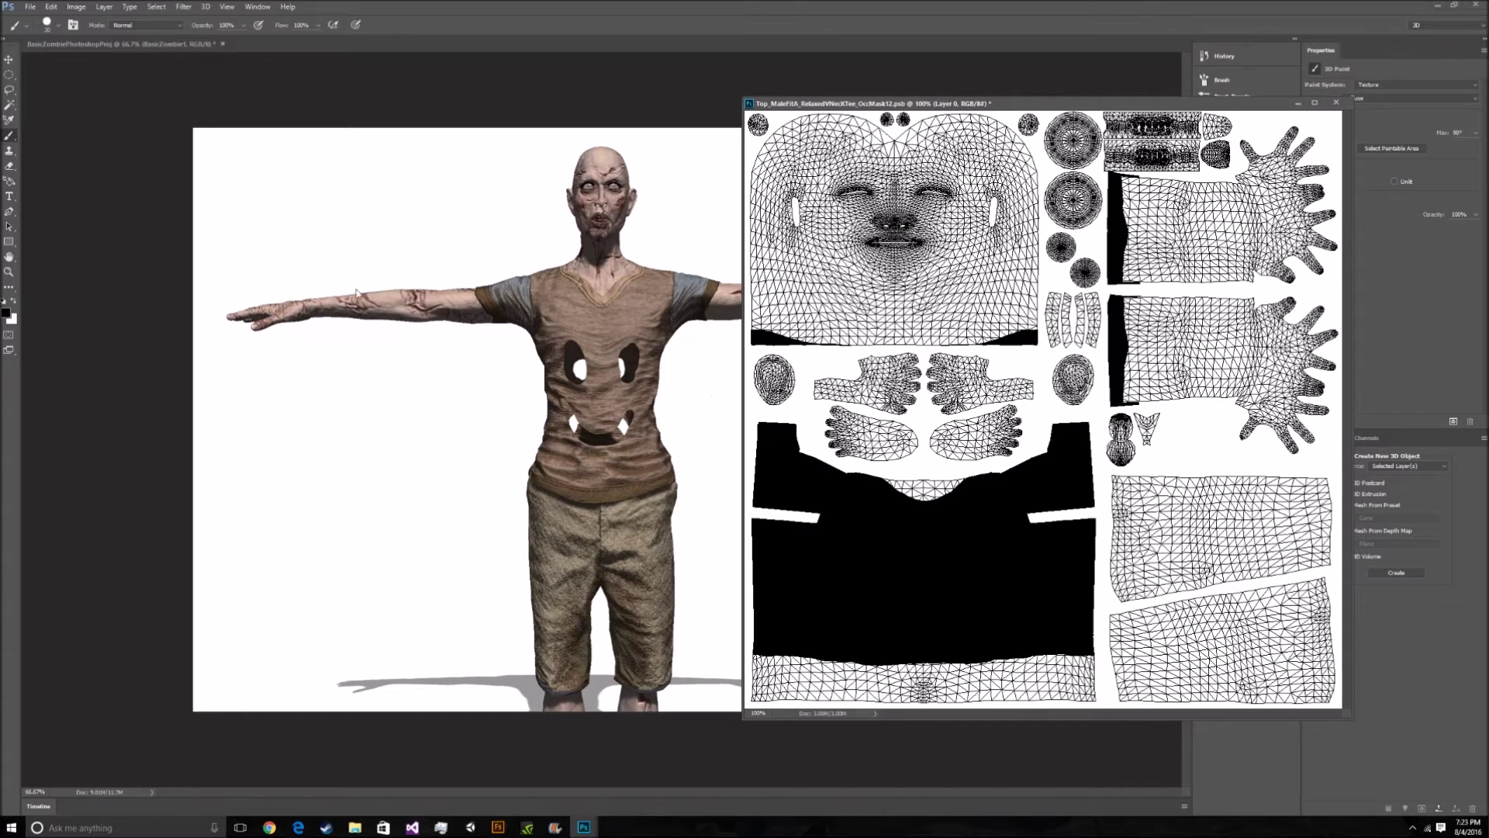
pyautogui.press('x')
pyautogui.click(896, 552)
pyautogui.moveTo(896, 552); pyautogui.dragTo(905, 570)
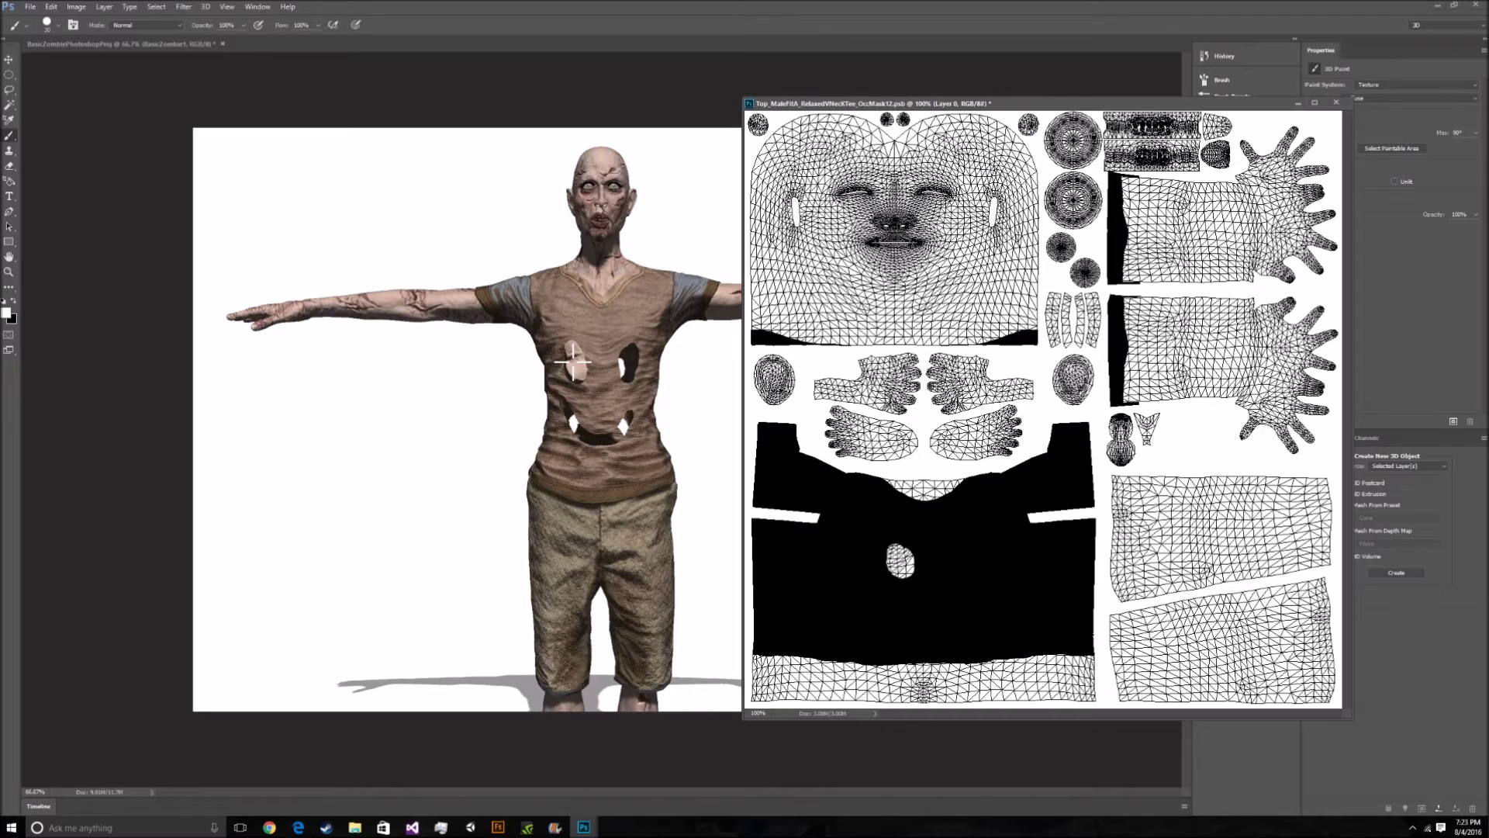
pyautogui.moveTo(888, 560); pyautogui.dragTo(914, 578)
pyautogui.moveTo(882, 599)
pyautogui.mouseDown()
pyautogui.moveTo(910, 624)
pyautogui.moveTo(962, 605)
pyautogui.mouseUp()
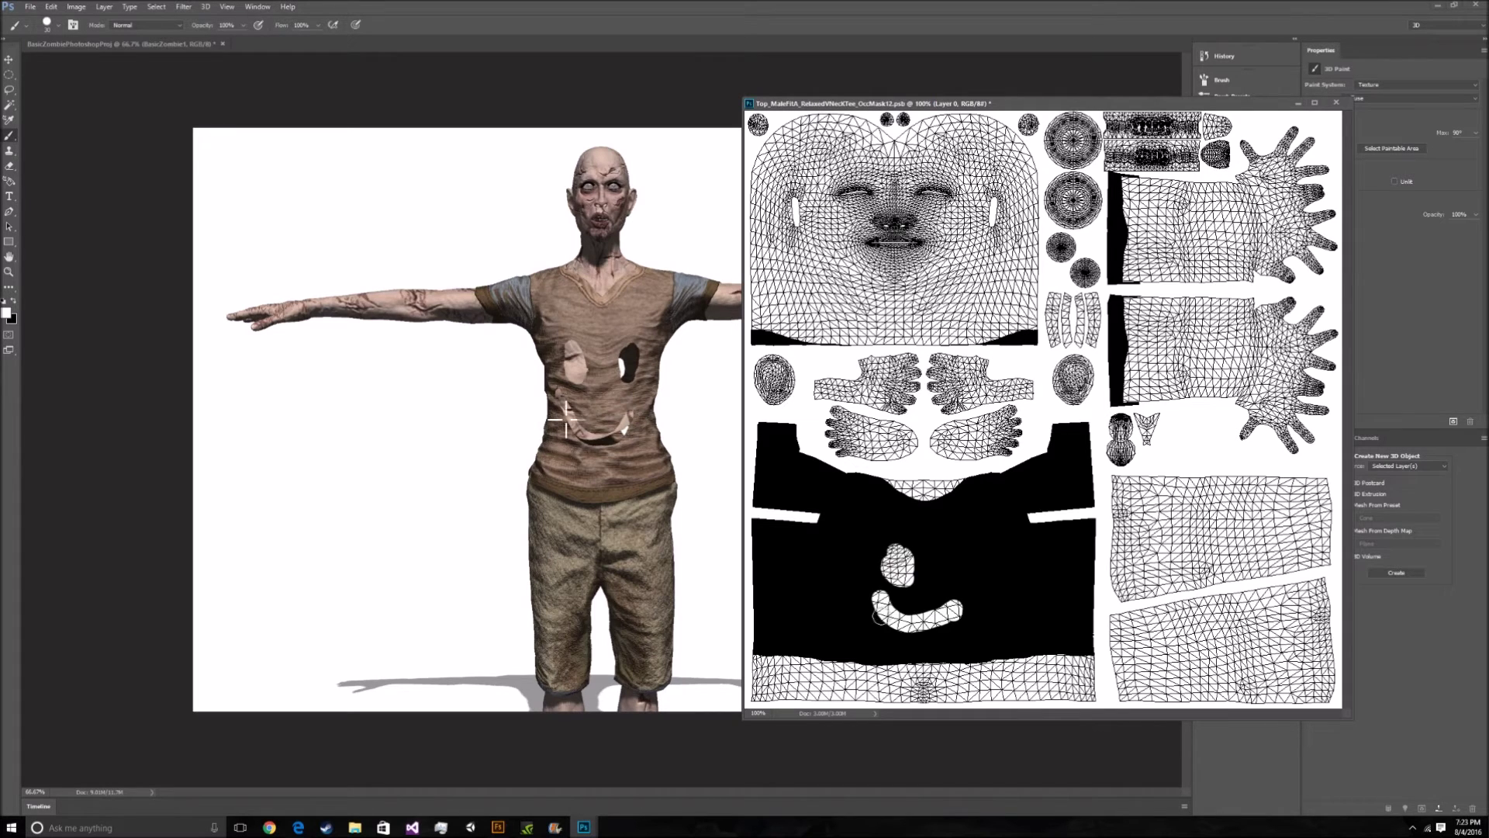
pyautogui.moveTo(572, 436); pyautogui.dragTo(629, 422)
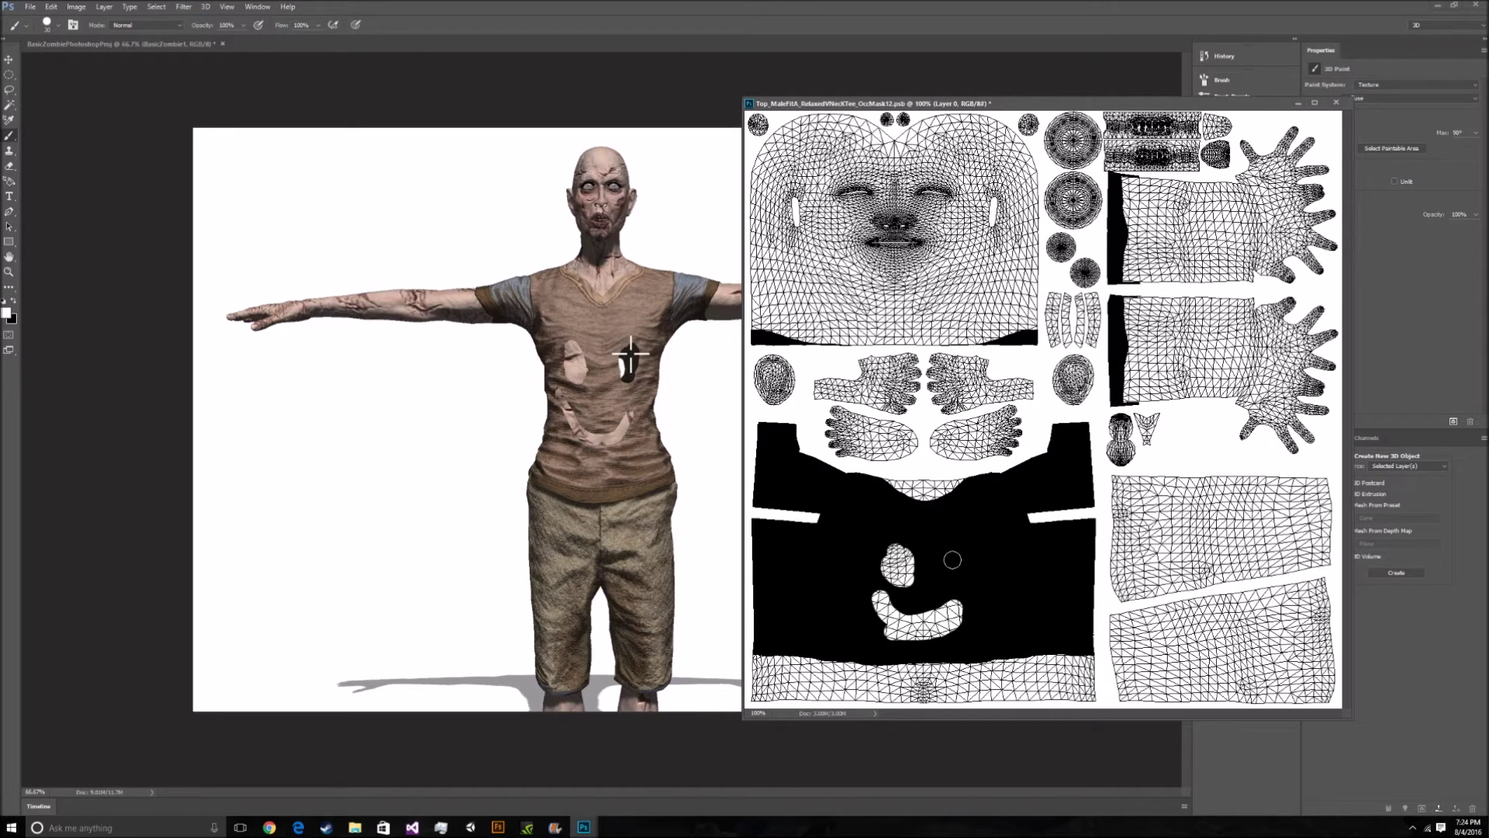
# - Paint the smiley's second eye in white, trimming its edge with black
pyautogui.moveTo(633, 341)
pyautogui.mouseDown()
pyautogui.moveTo(626, 377)
pyautogui.moveTo(634, 351)
pyautogui.mouseUp()
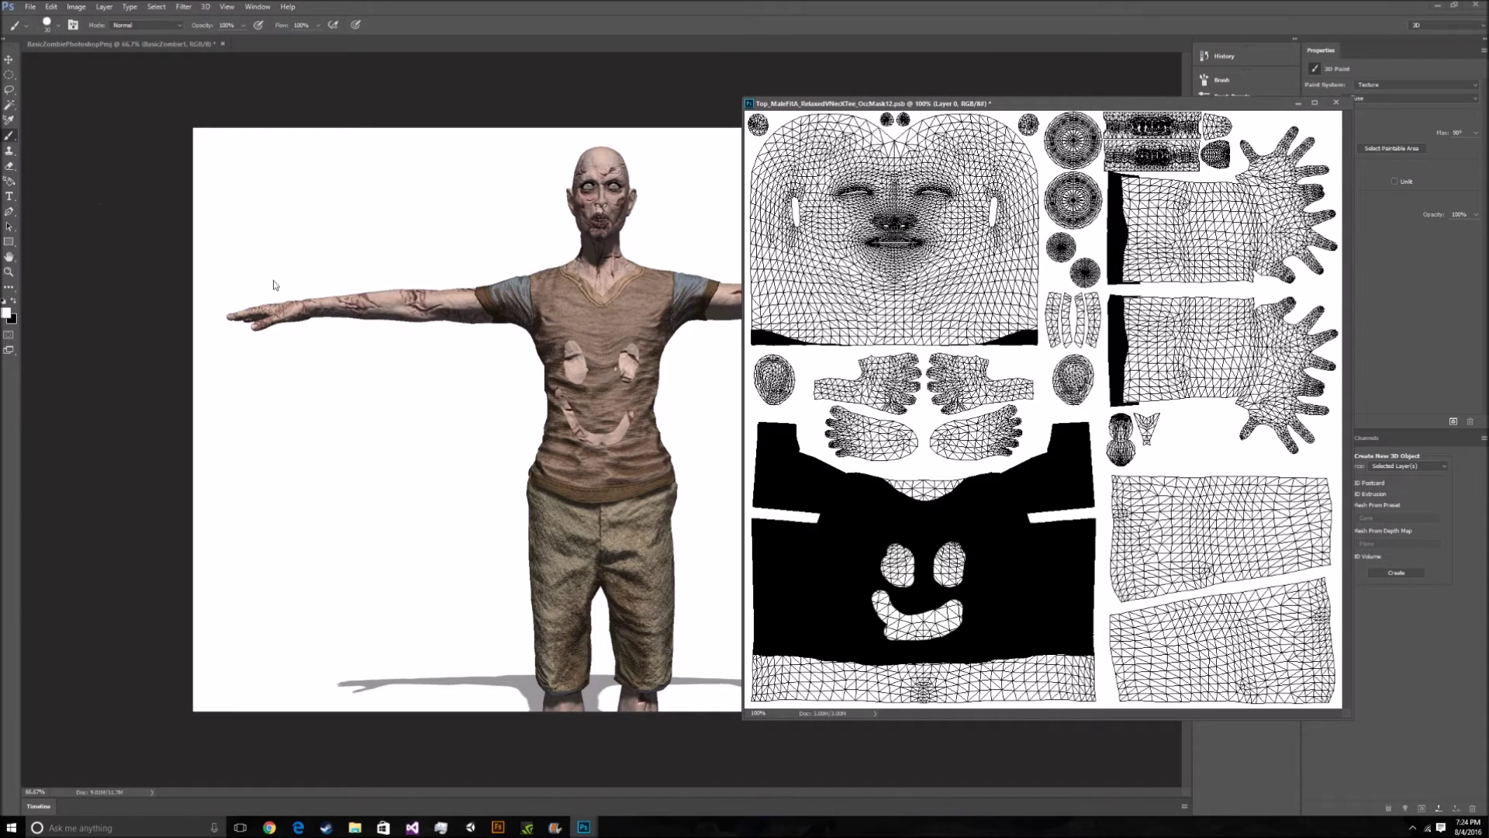
pyautogui.press('x')
pyautogui.moveTo(619, 364); pyautogui.dragTo(623, 358)
pyautogui.press('x')
pyautogui.click(638, 344)
pyautogui.moveTo(638, 344); pyautogui.dragTo(621, 363)
pyautogui.press('x')
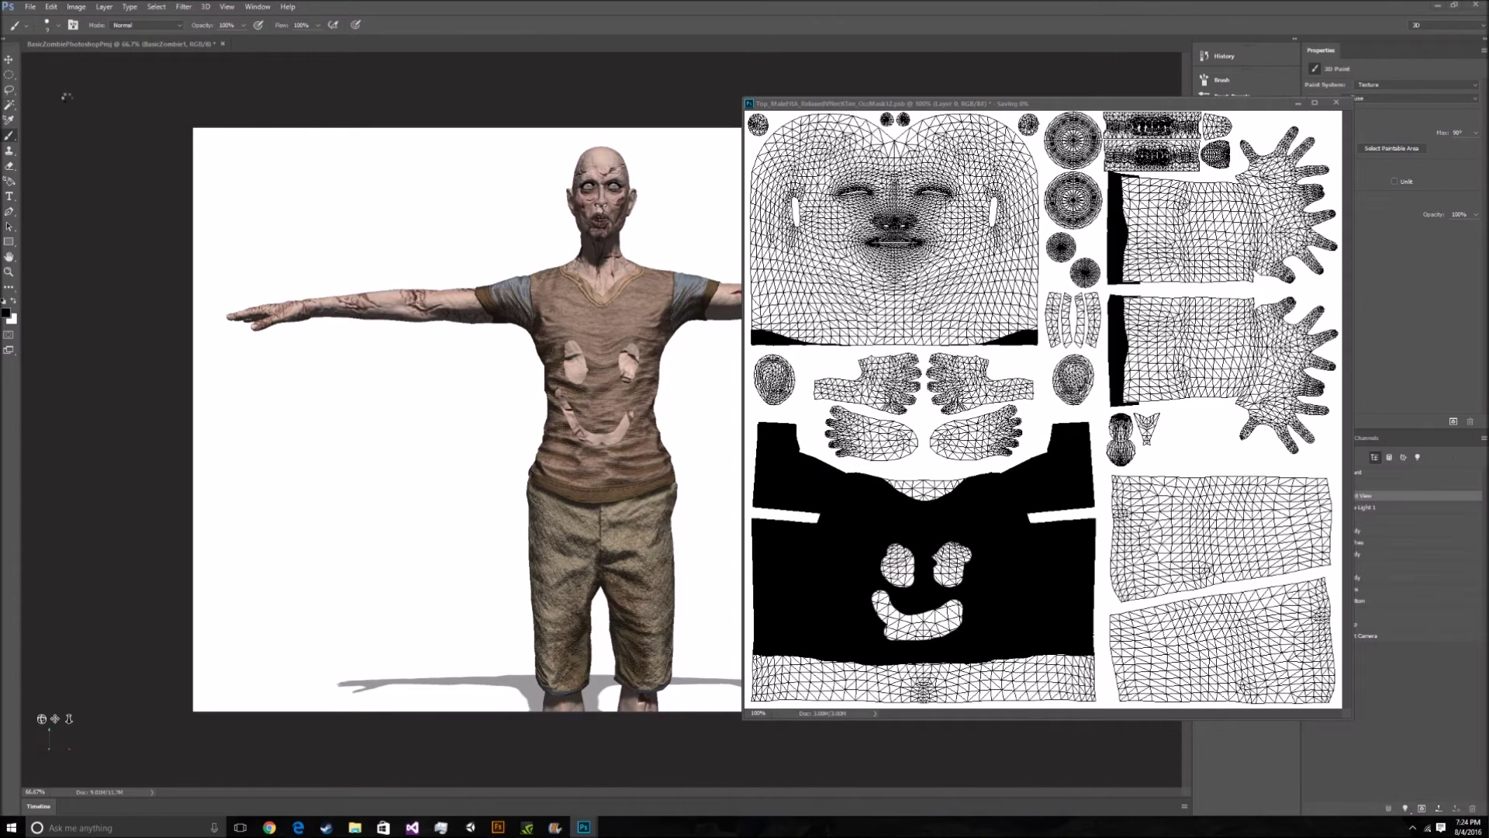
# - Move the texture window aside and orbit the 3D camera round to the zombie's back
pyautogui.click(9, 69)
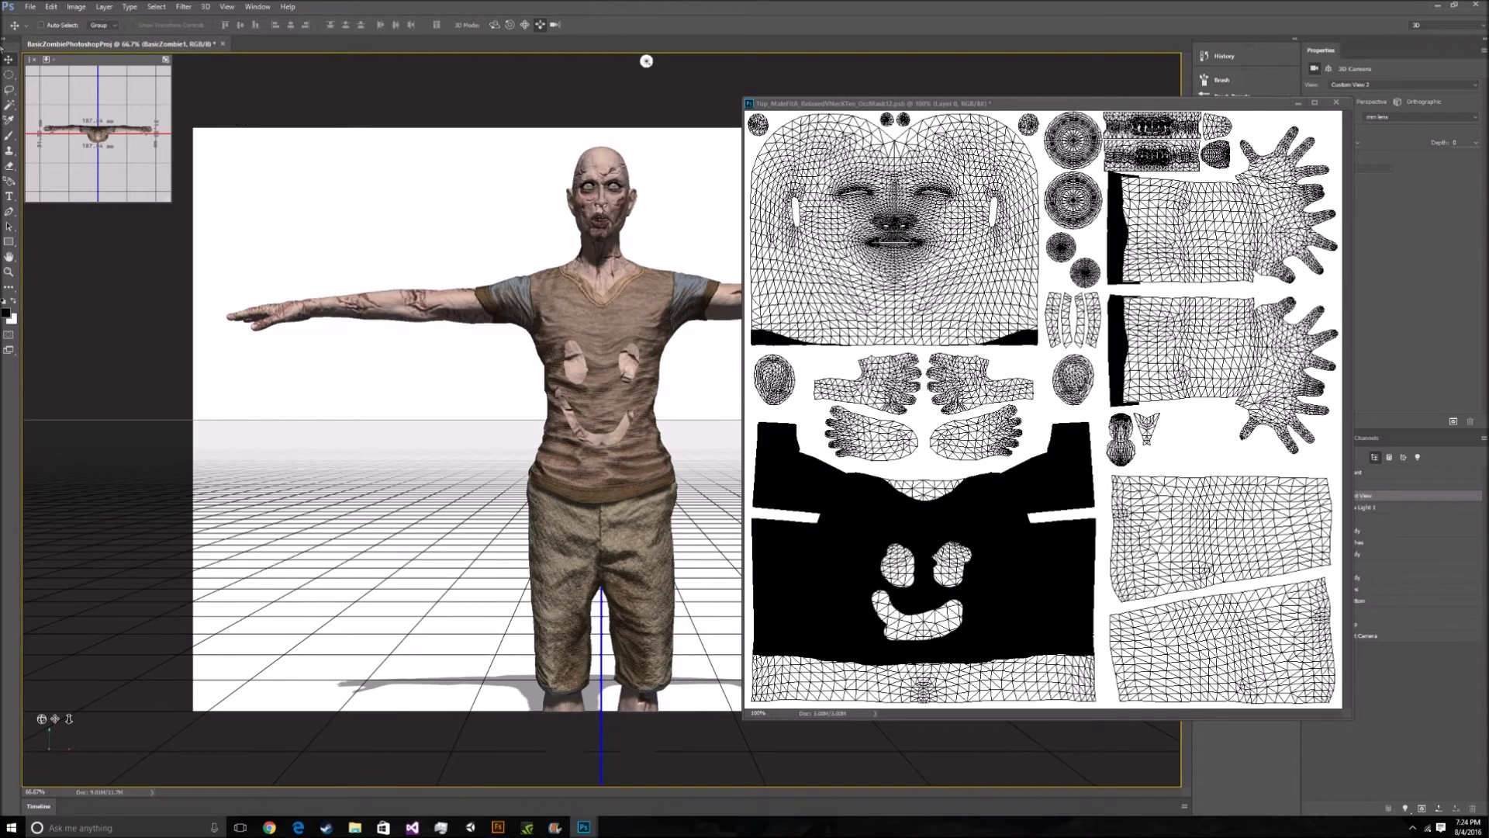
pyautogui.click(515, 26)
pyautogui.moveTo(1202, 104)
pyautogui.mouseDown()
pyautogui.moveTo(1108, 367)
pyautogui.moveTo(1091, 487)
pyautogui.mouseUp()
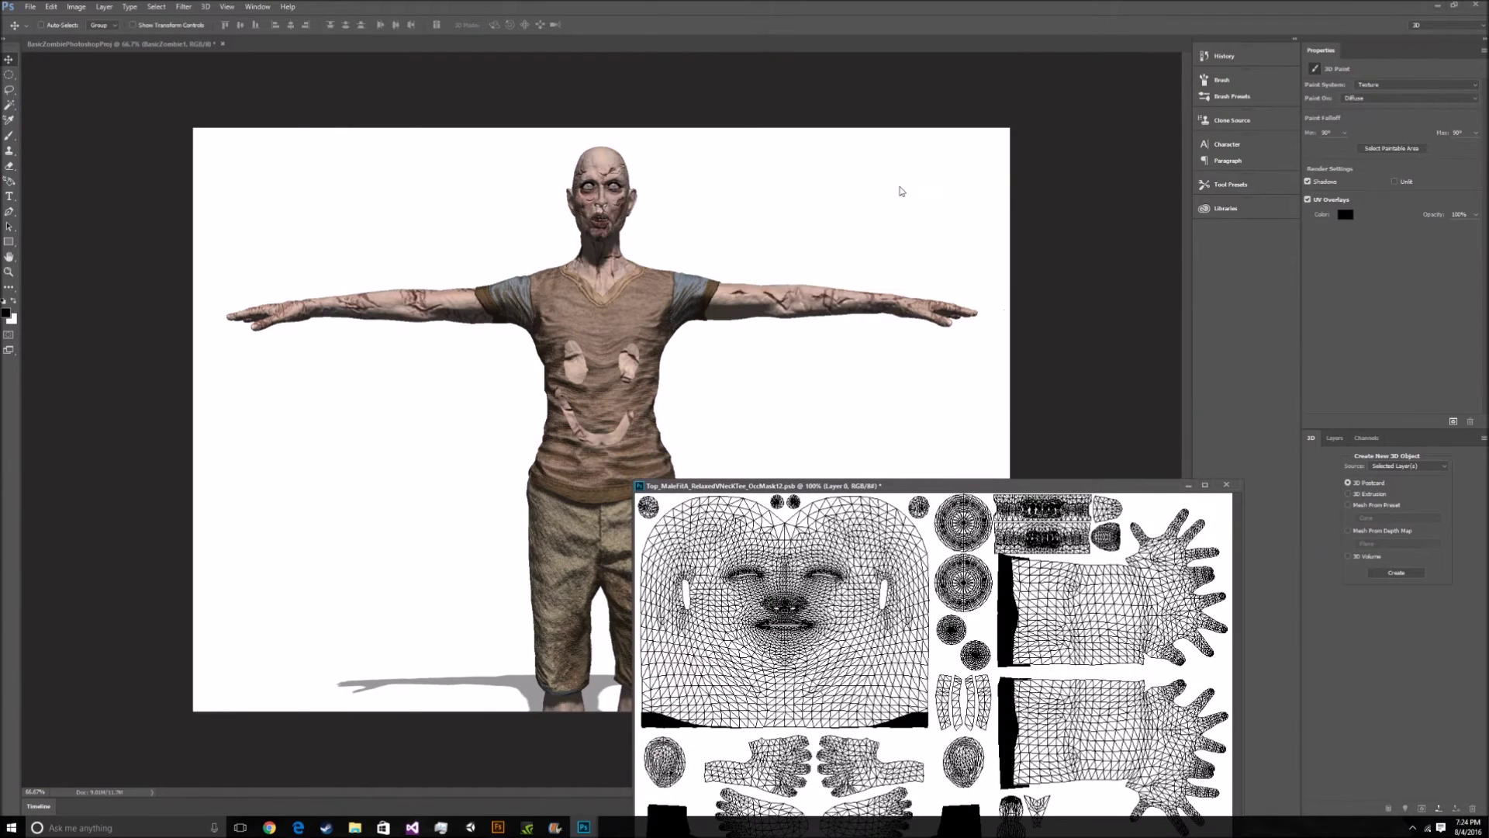
pyautogui.click(756, 176)
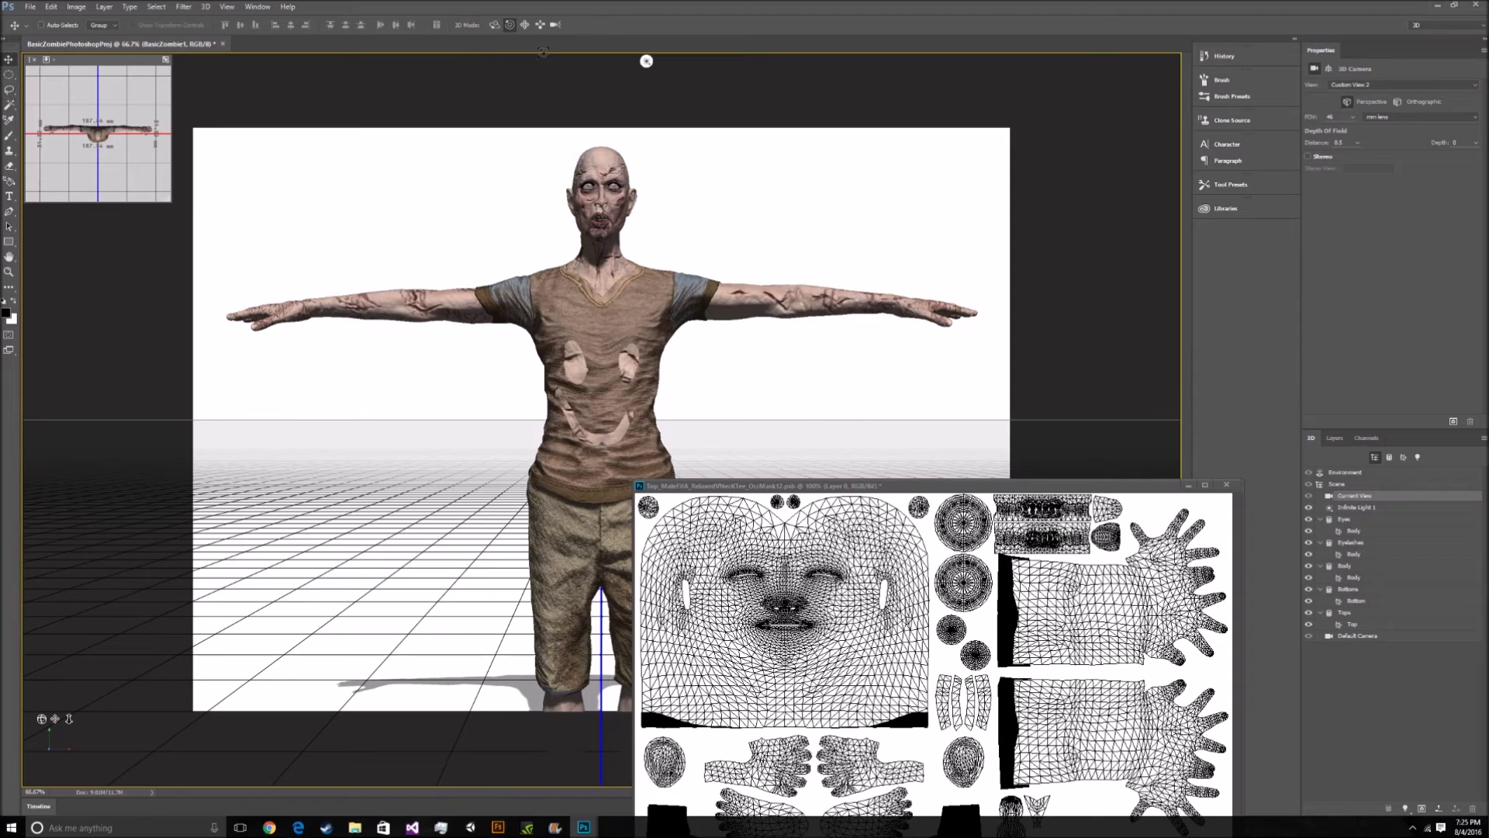
pyautogui.moveTo(750, 212); pyautogui.dragTo(713, 233)
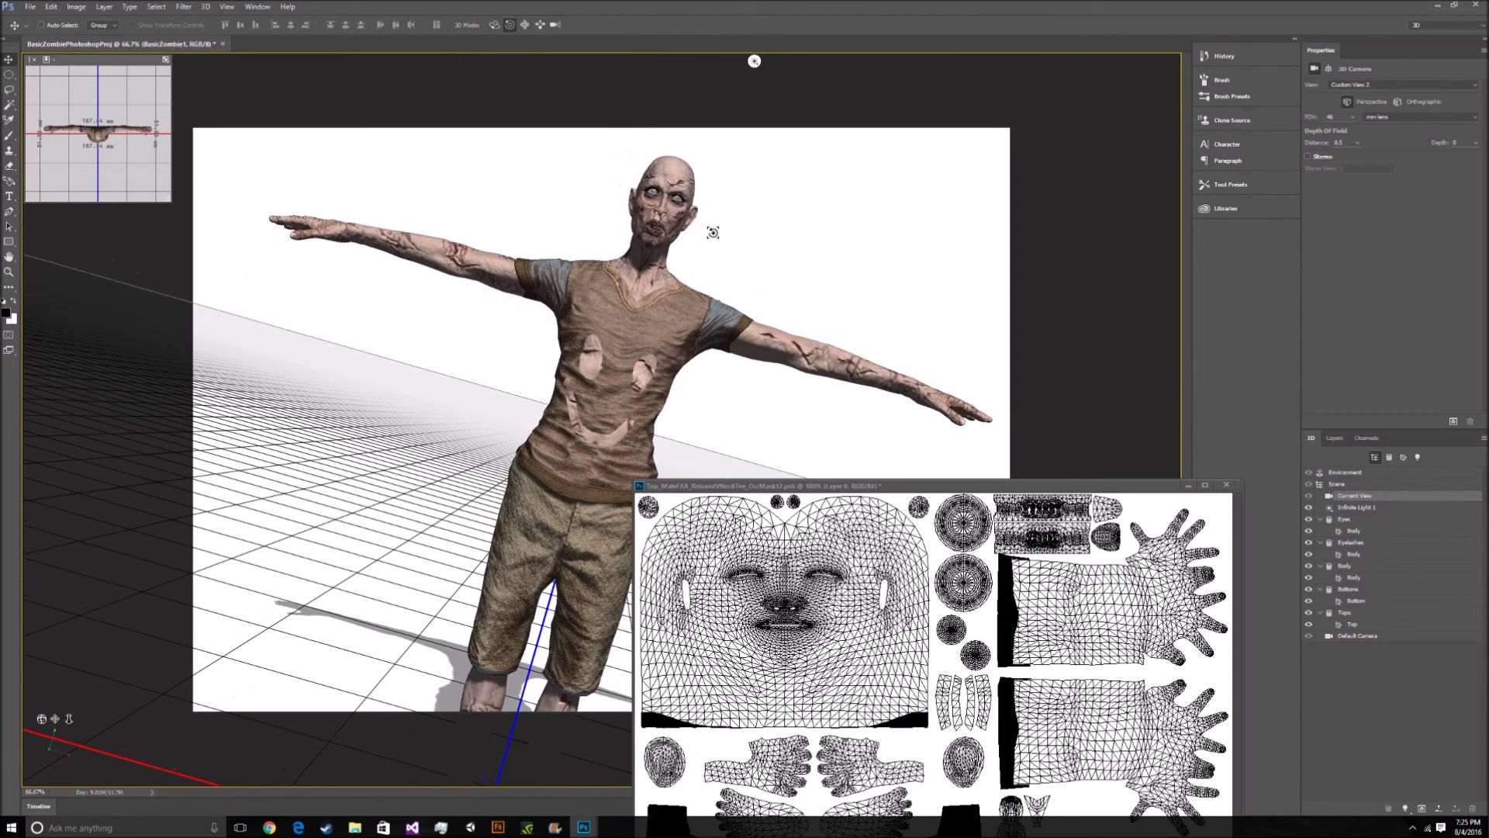
pyautogui.hotkey('ctrl', 'z')
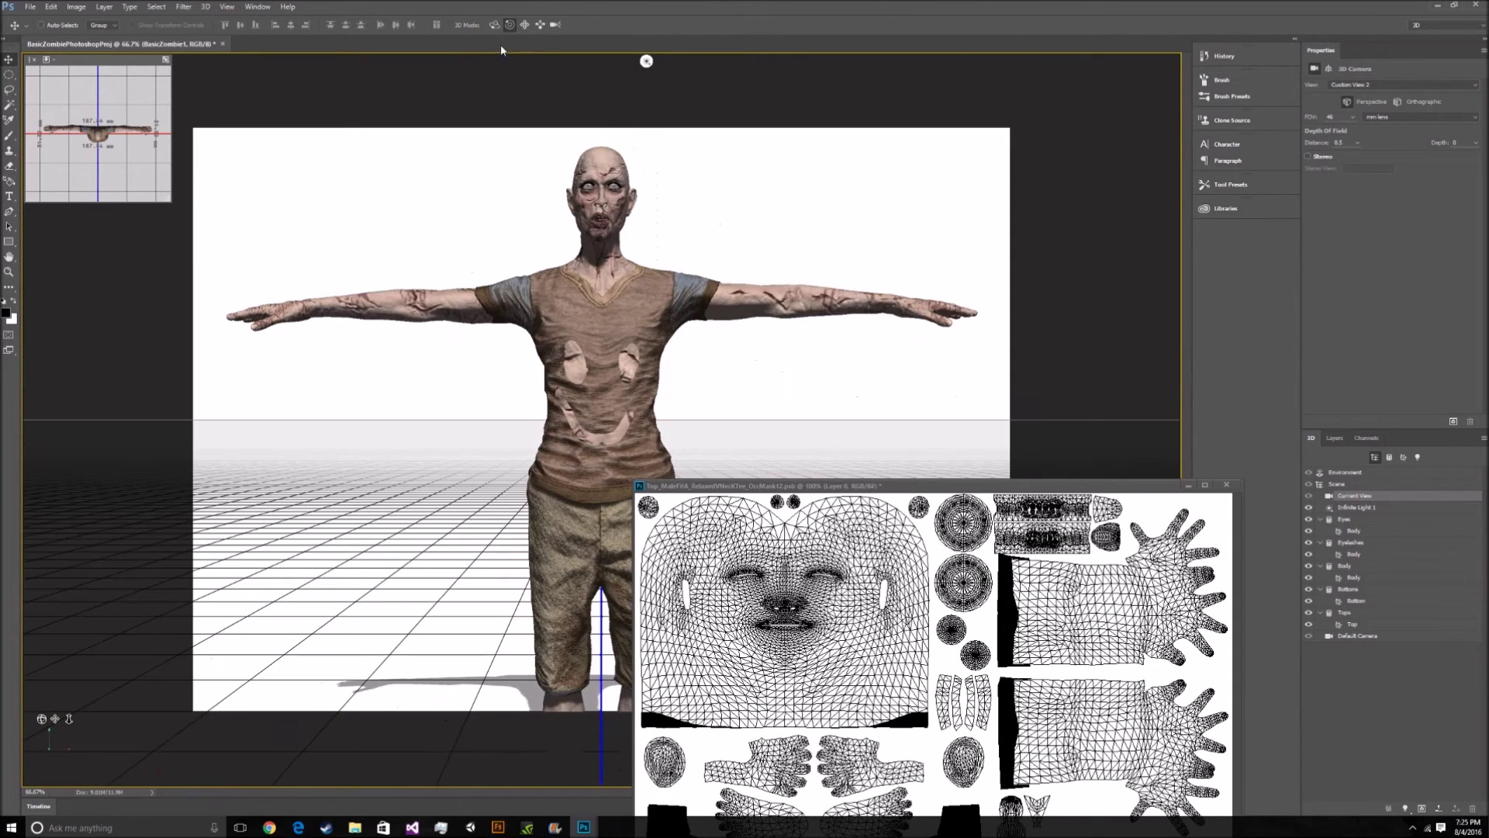
pyautogui.click(495, 25)
pyautogui.moveTo(715, 243); pyautogui.dragTo(350, 243)
pyautogui.moveTo(351, 60); pyautogui.dragTo(552, 61)
# - Paint white frowny-face eyes and mouth onto the back shirt panel of the OccMask12 mask
pyautogui.moveTo(815, 487)
pyautogui.mouseDown()
pyautogui.moveTo(812, 95)
pyautogui.moveTo(935, 96)
pyautogui.mouseUp()
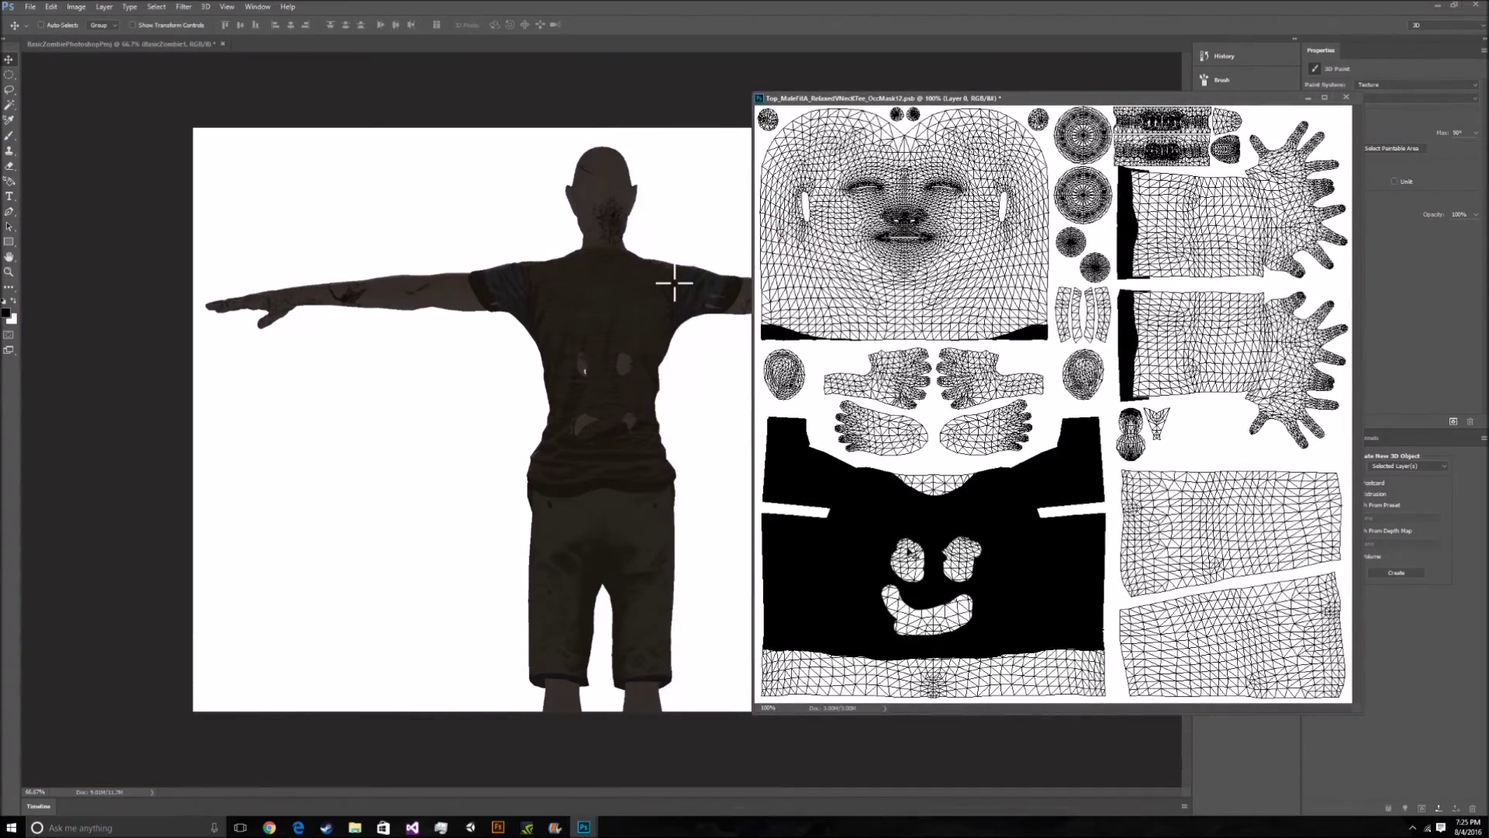
pyautogui.click(10, 135)
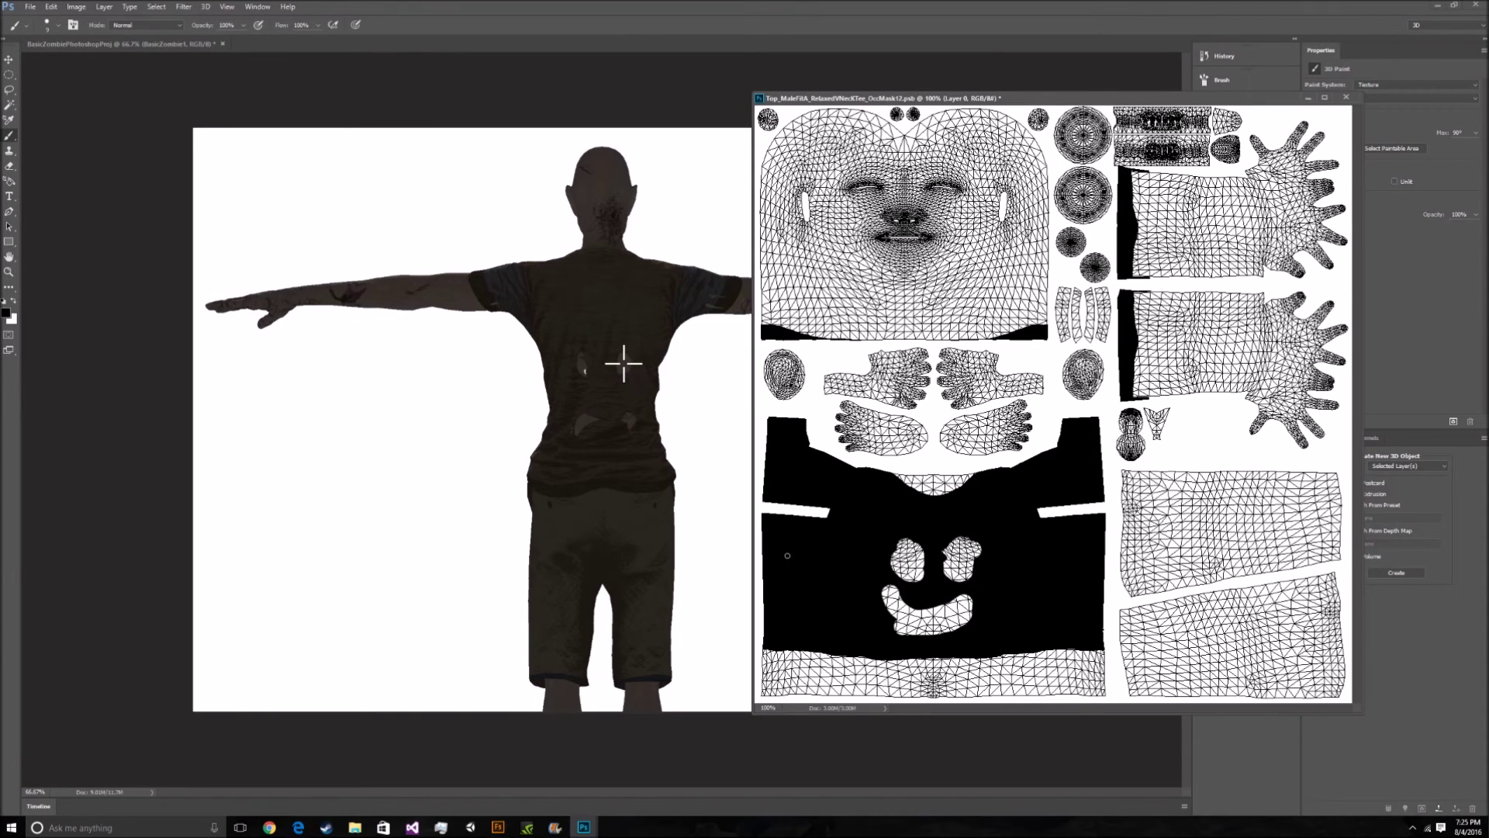
pyautogui.press('x')
pyautogui.moveTo(625, 365); pyautogui.dragTo(625, 375)
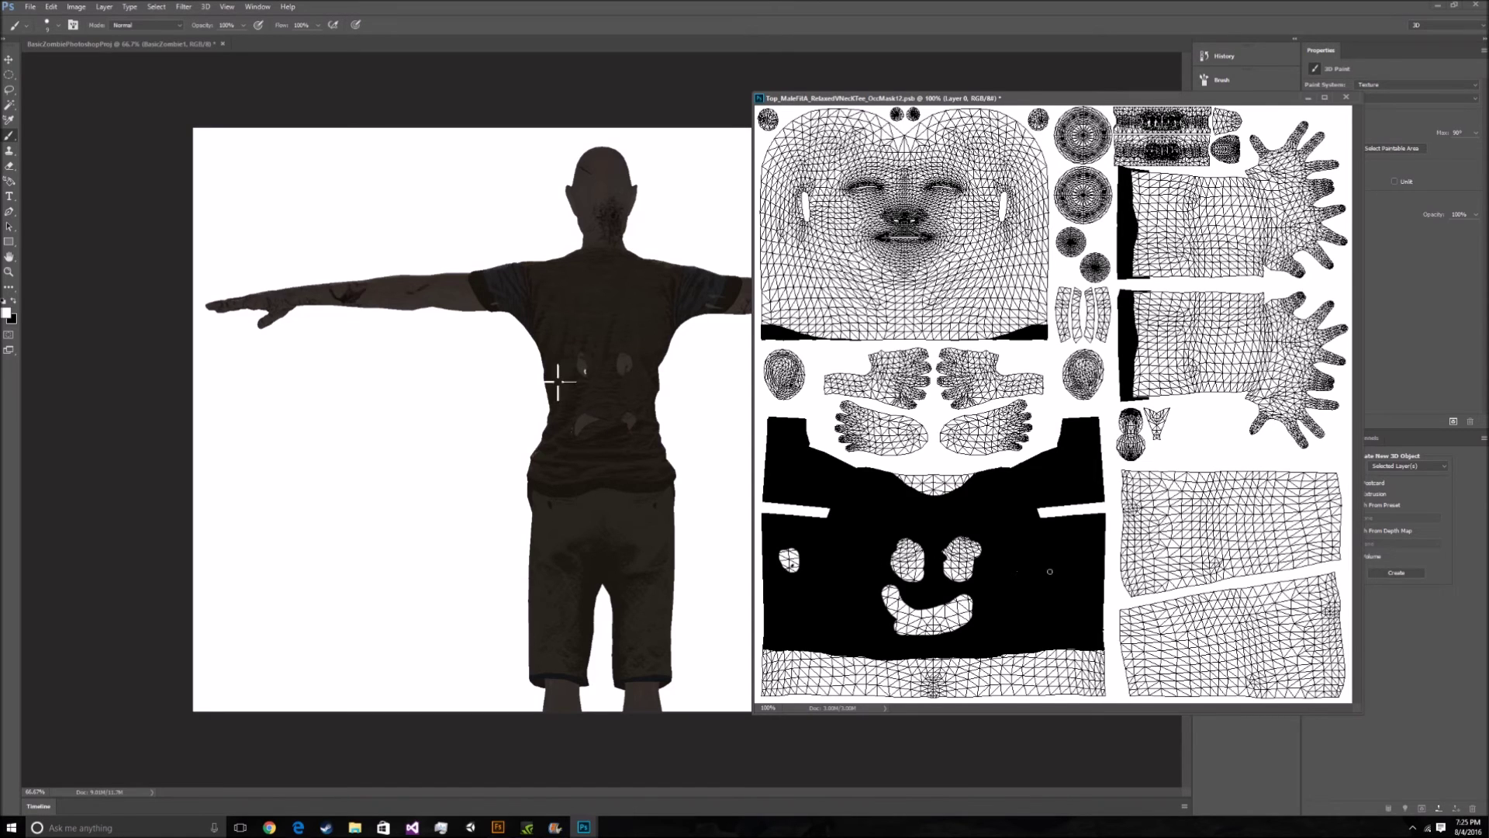
pyautogui.moveTo(582, 356); pyautogui.dragTo(589, 370)
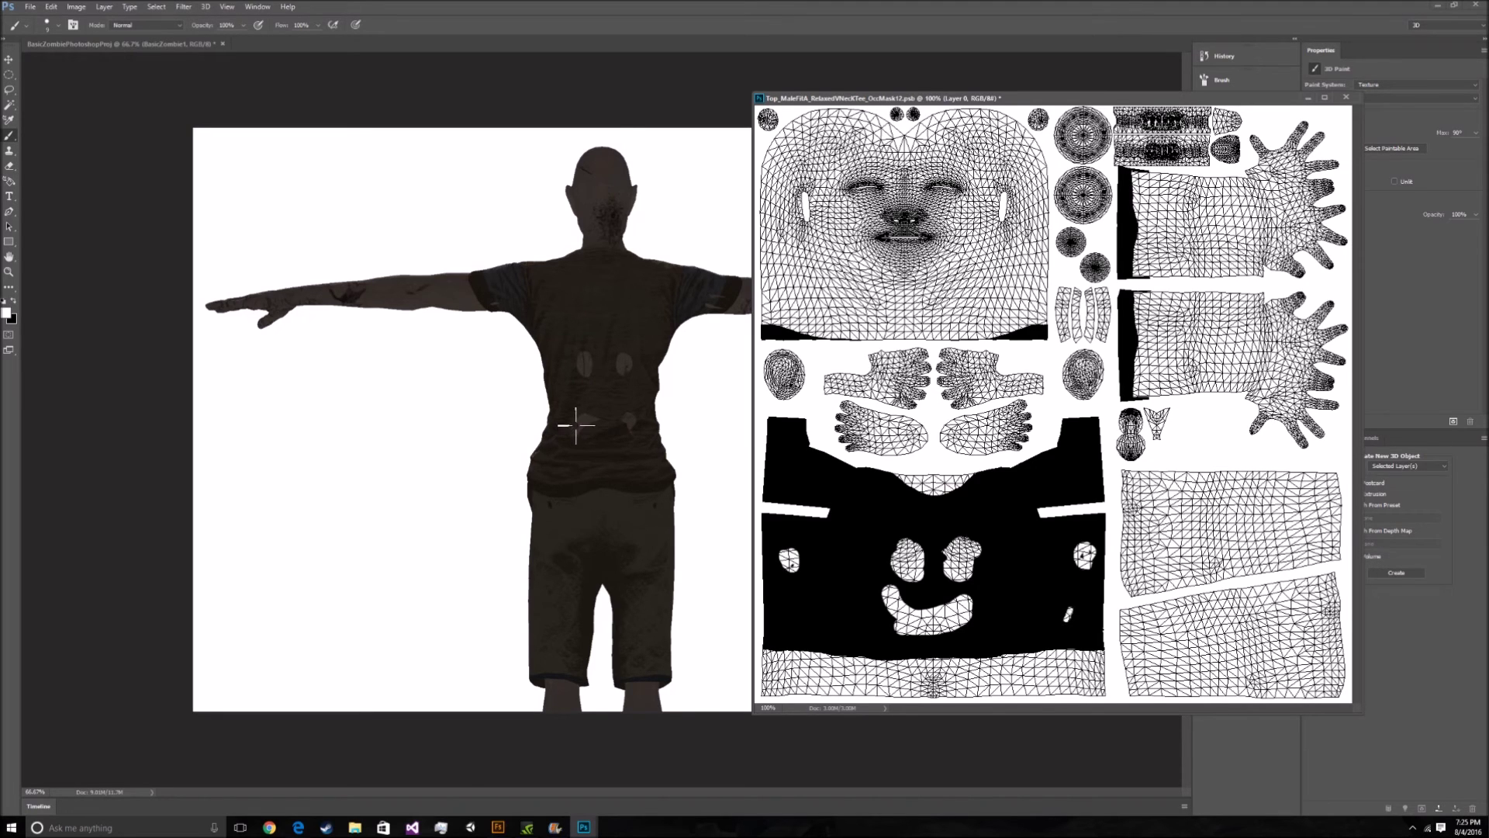
pyautogui.moveTo(572, 431)
pyautogui.mouseDown()
pyautogui.moveTo(589, 413)
pyautogui.moveTo(601, 434)
pyautogui.mouseUp()
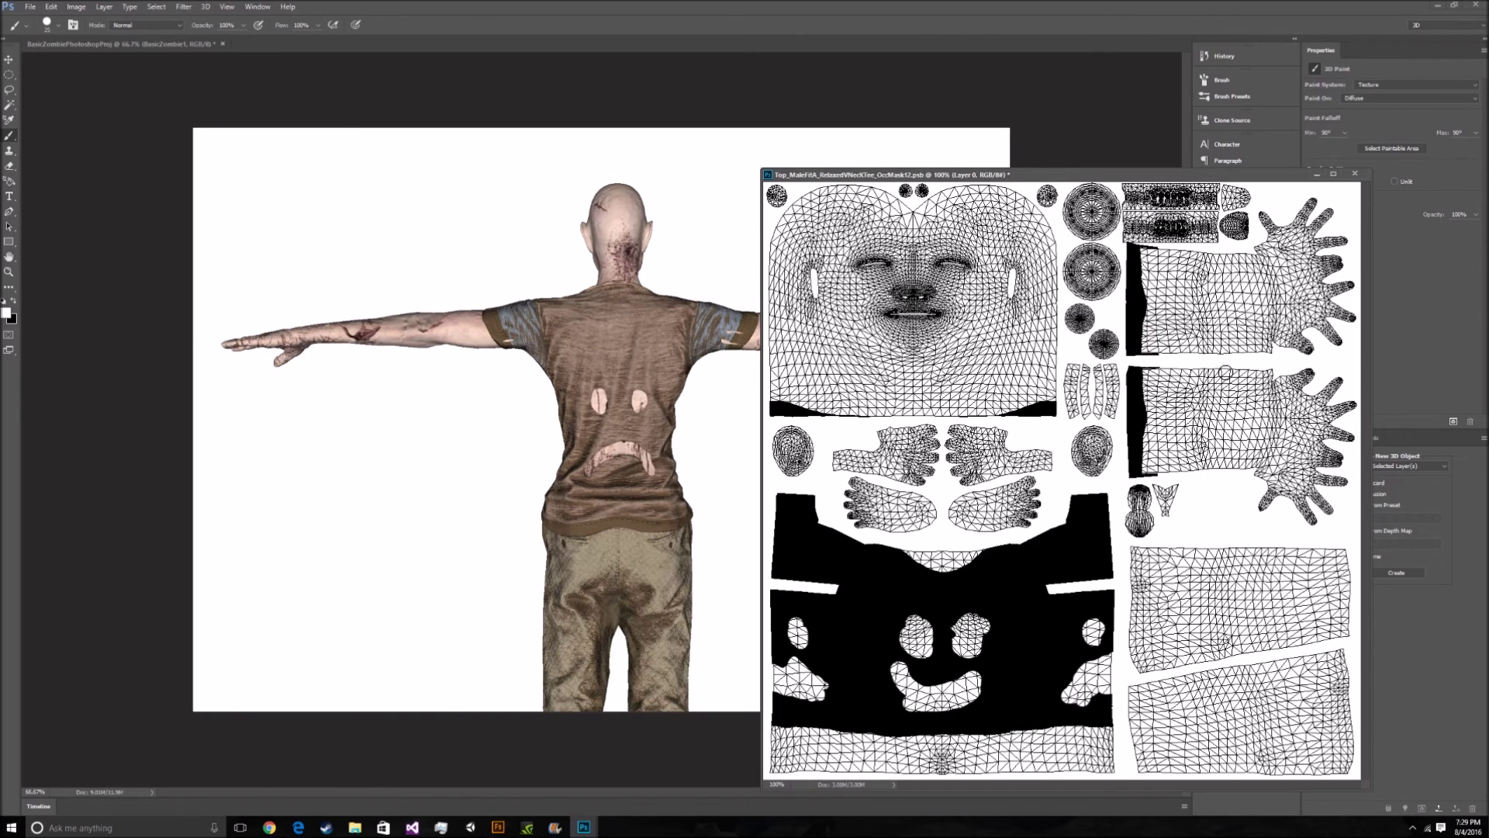
# - Minimize the texture window and rotate the zombie back round to a front view
pyautogui.click(1311, 174)
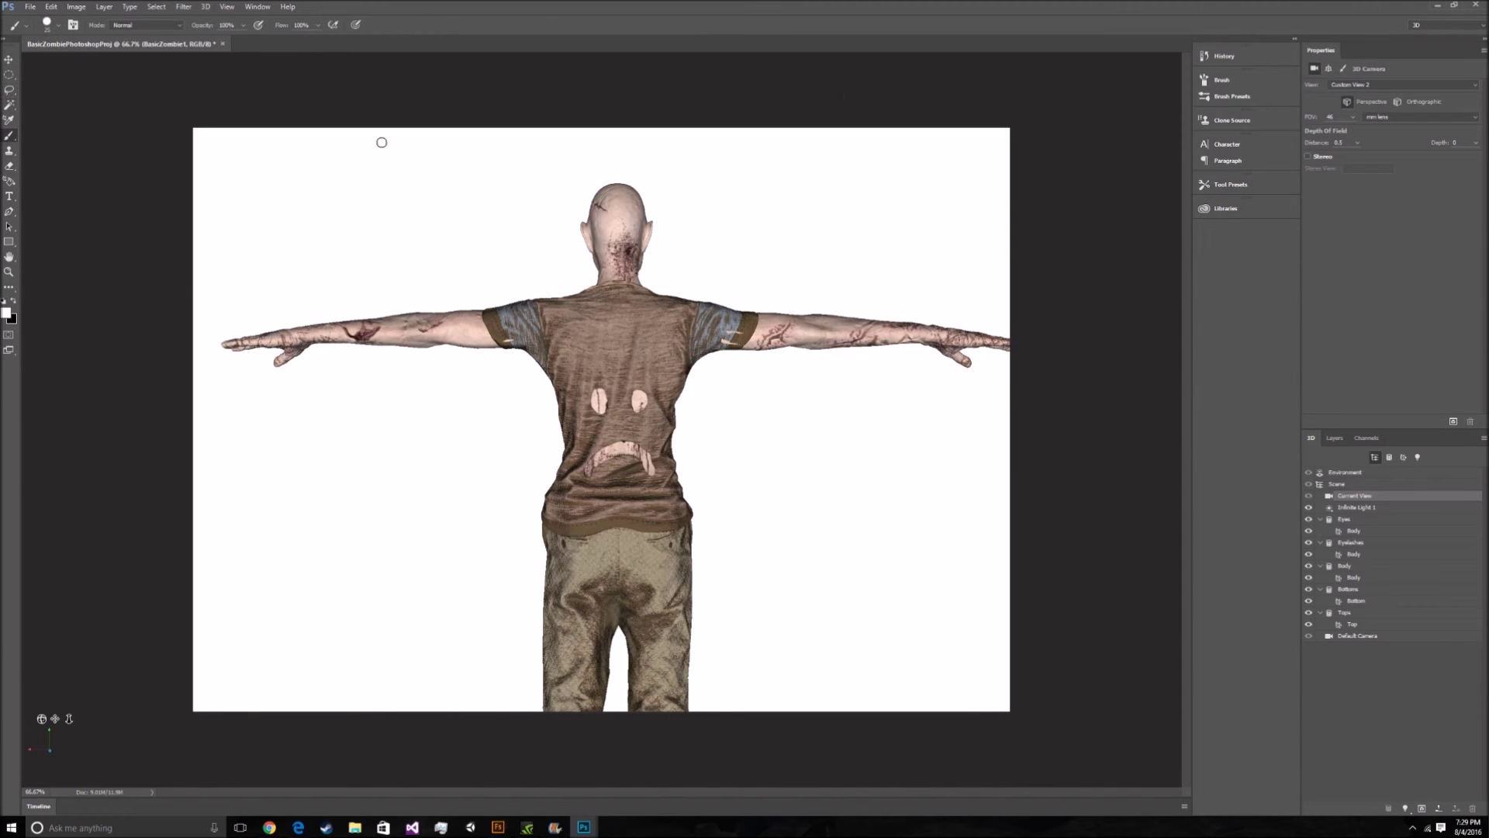
pyautogui.click(8, 60)
pyautogui.click(509, 24)
pyautogui.moveTo(788, 462); pyautogui.dragTo(912, 477)
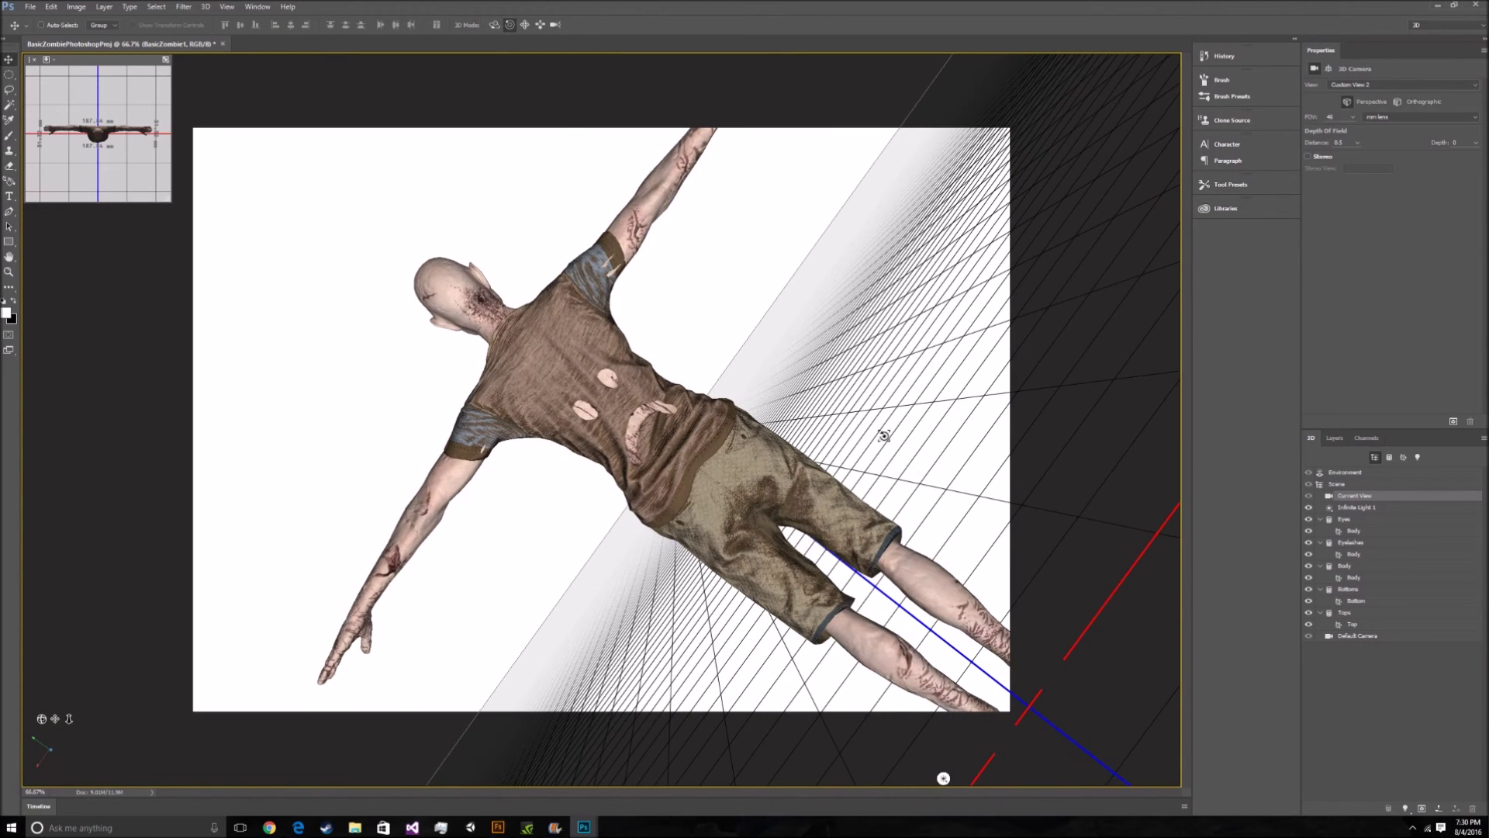
pyautogui.hotkey('ctrl', 'z')
pyautogui.click(494, 24)
pyautogui.moveTo(737, 422); pyautogui.dragTo(1101, 436)
pyautogui.moveTo(1172, 594); pyautogui.dragTo(30, 216)
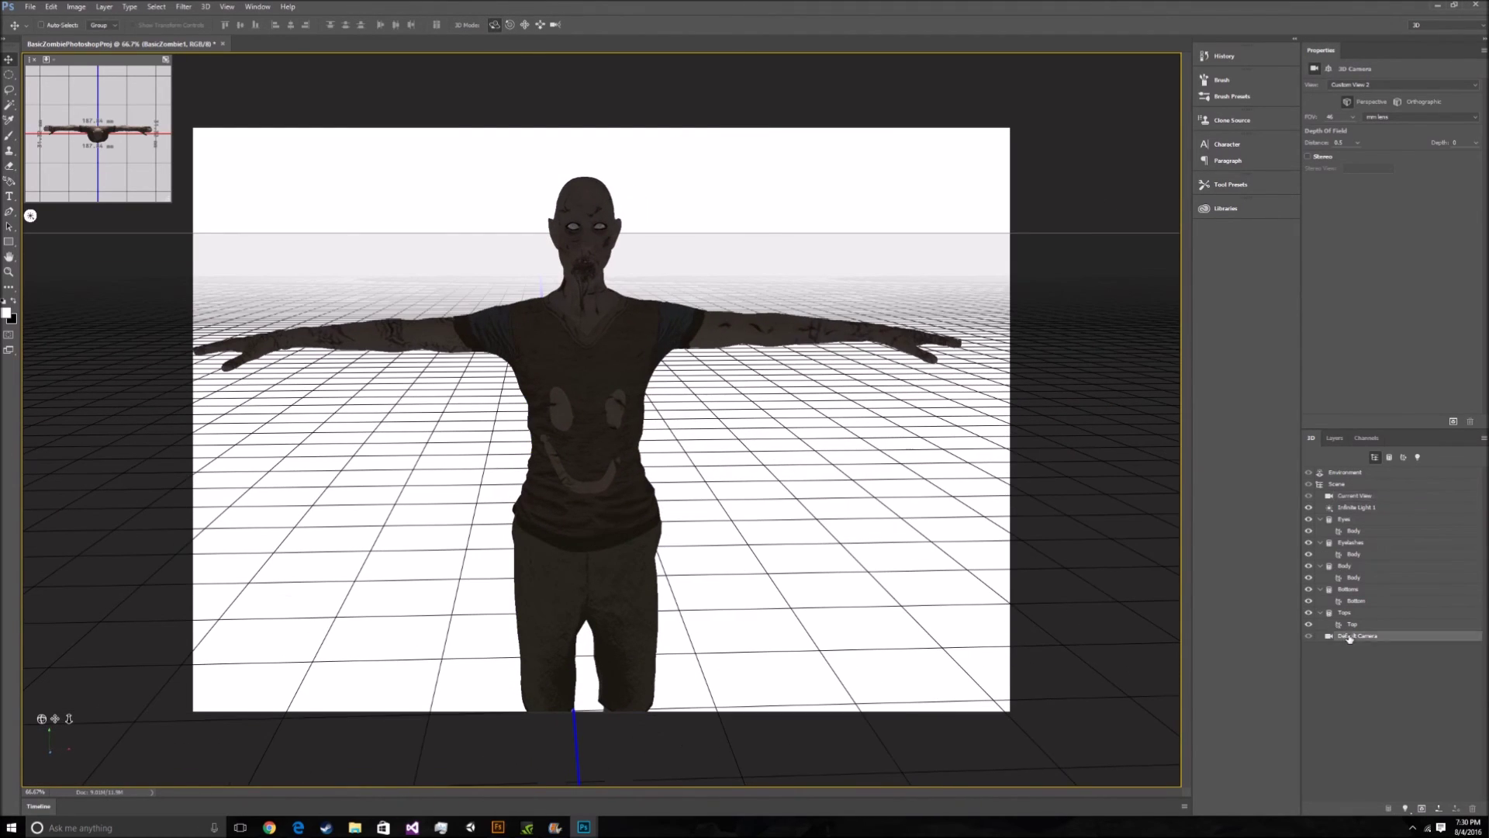
# - Swing Infinite Light 1 round to light the zombie from the front, then deselect it
pyautogui.click(1350, 636)
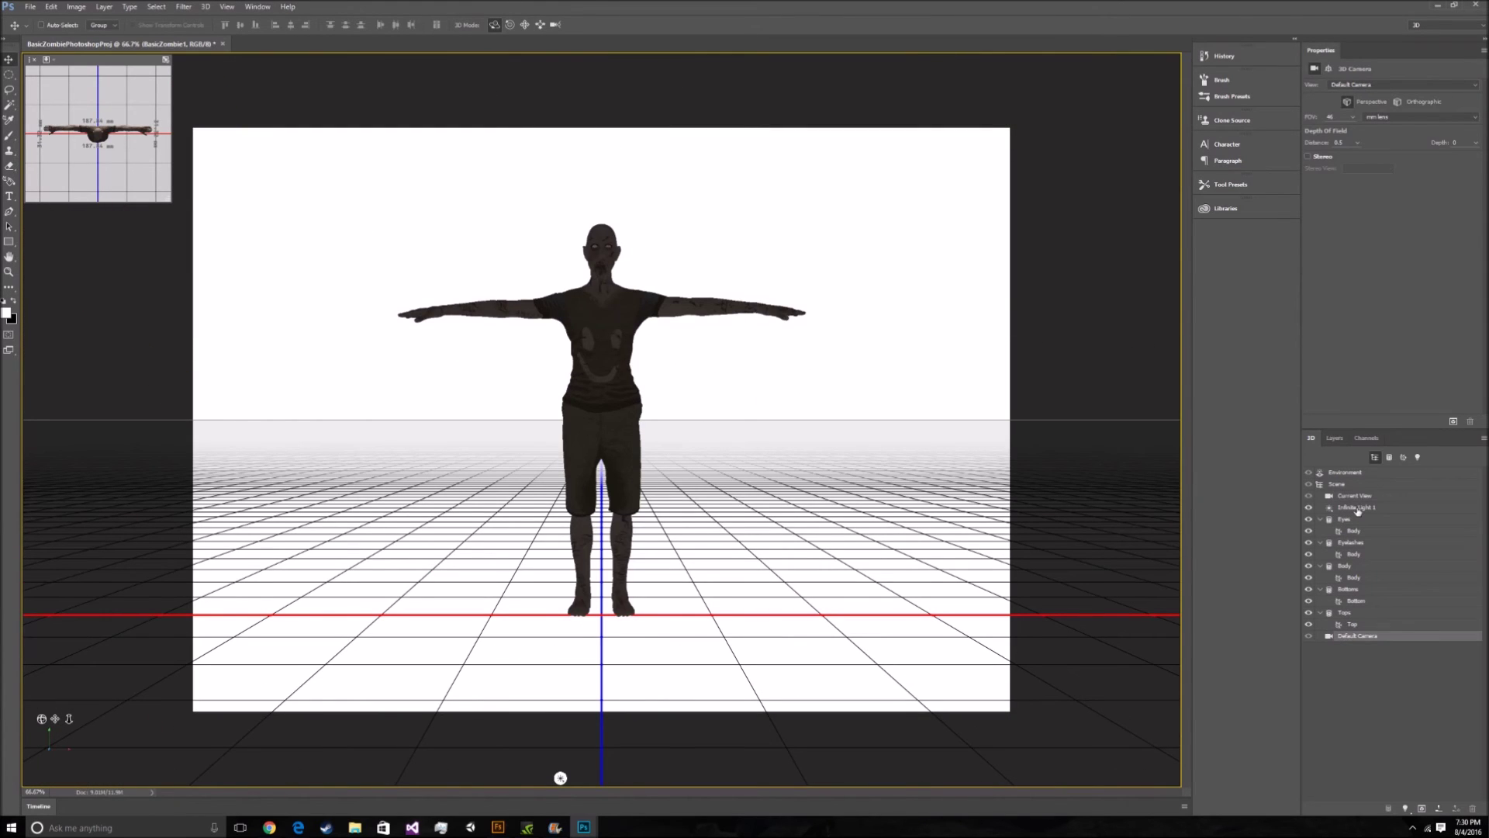
pyautogui.click(1358, 508)
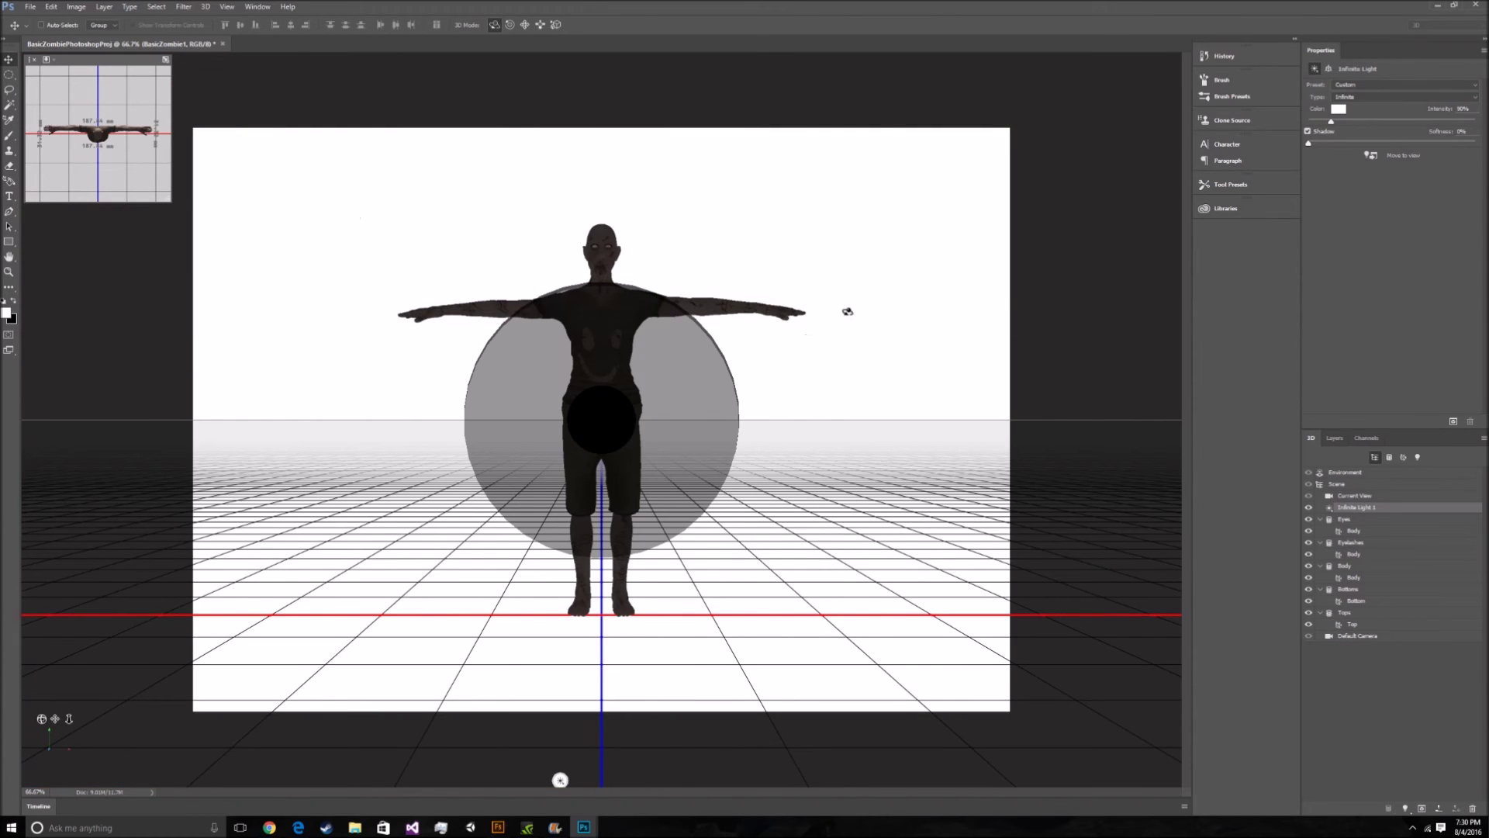
pyautogui.moveTo(601, 423); pyautogui.dragTo(741, 832)
pyautogui.moveTo(660, 219); pyautogui.dragTo(518, 710)
pyautogui.moveTo(682, 412); pyautogui.dragTo(594, 618)
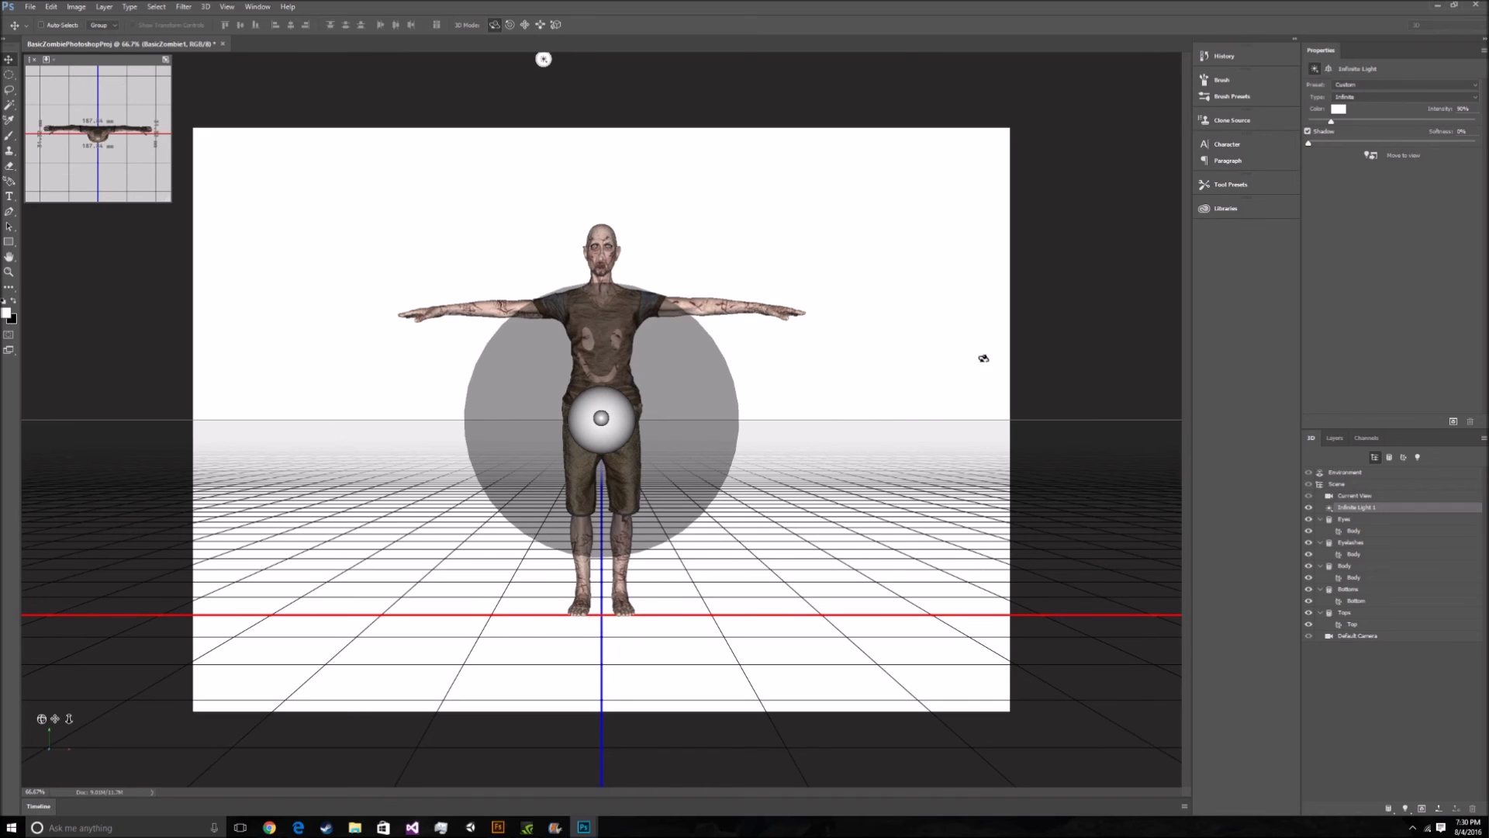
pyautogui.click(1353, 635)
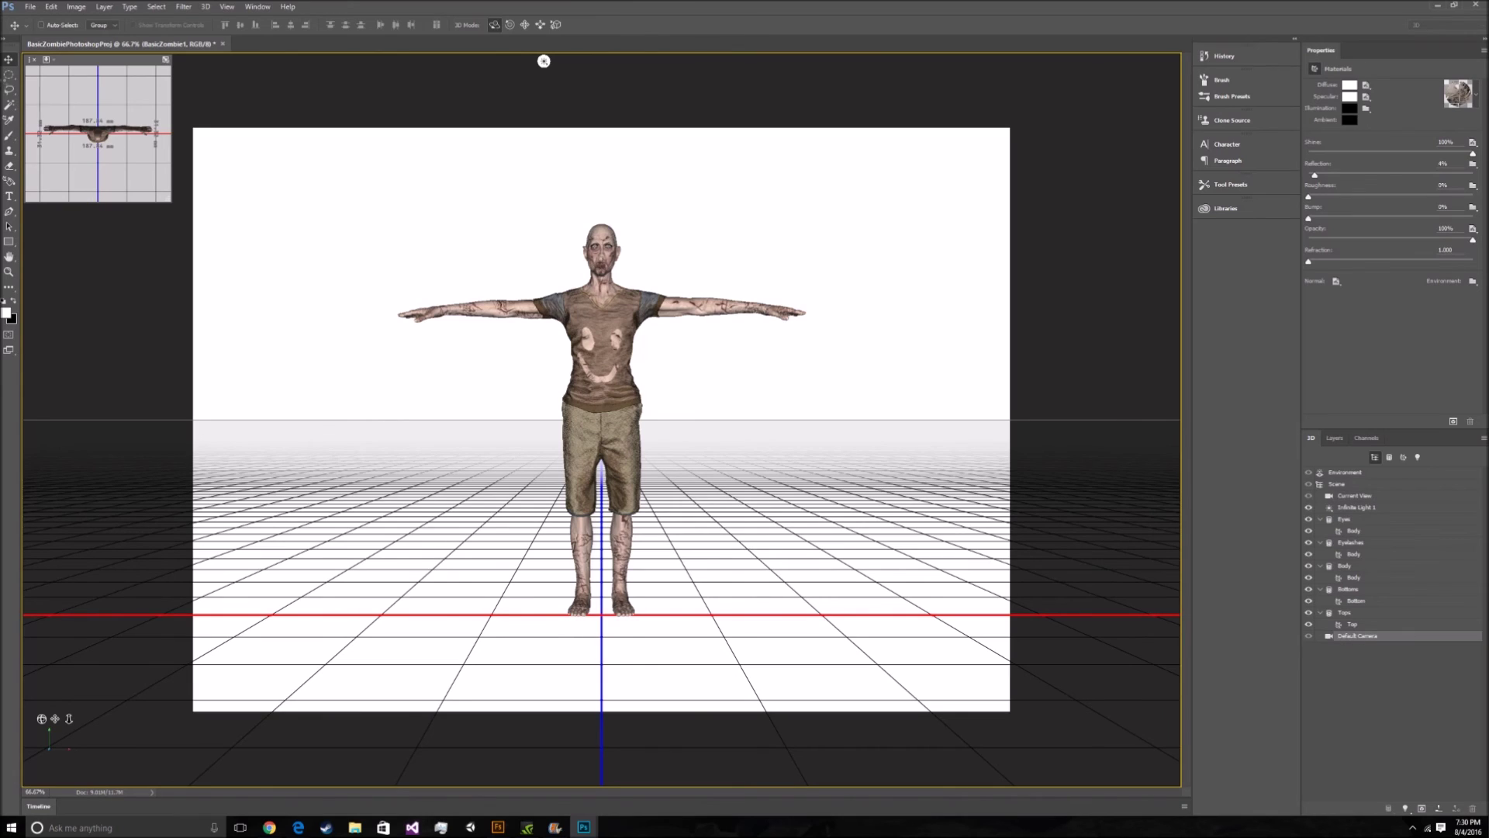
pyautogui.click(1357, 635)
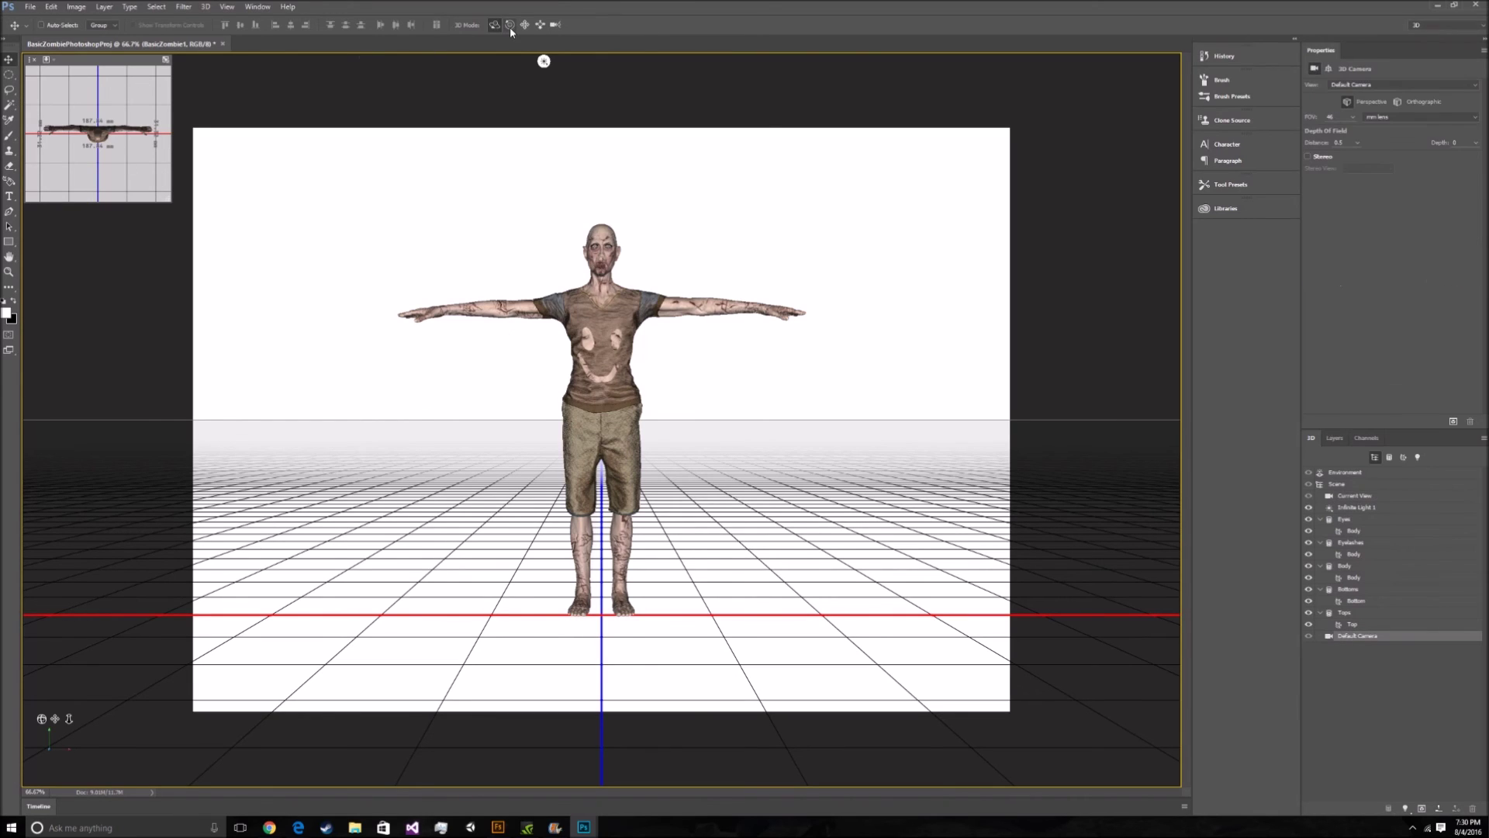
pyautogui.click(1373, 496)
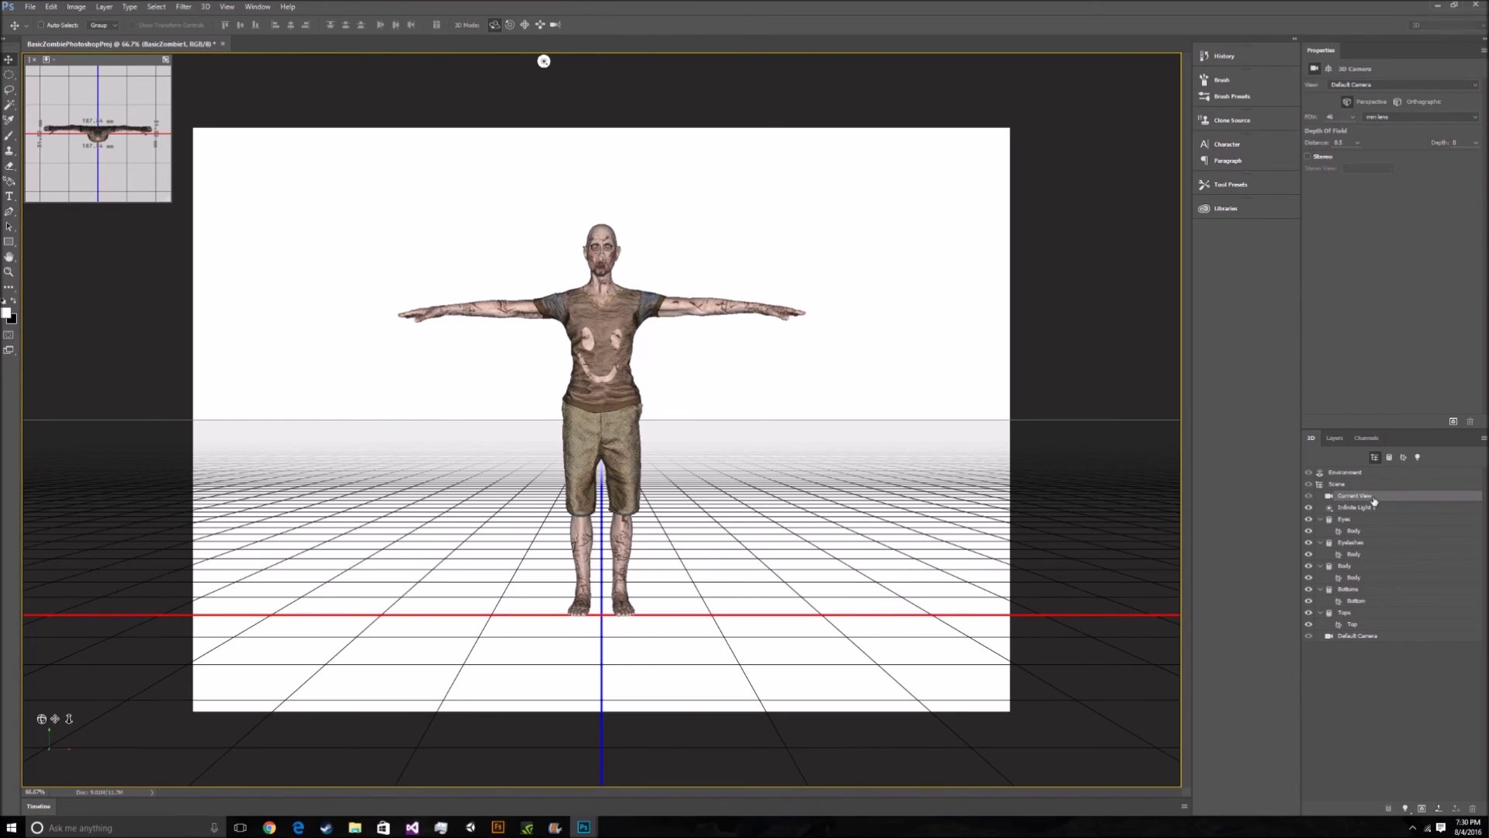
pyautogui.click(509, 24)
pyautogui.moveTo(796, 395); pyautogui.dragTo(816, 429)
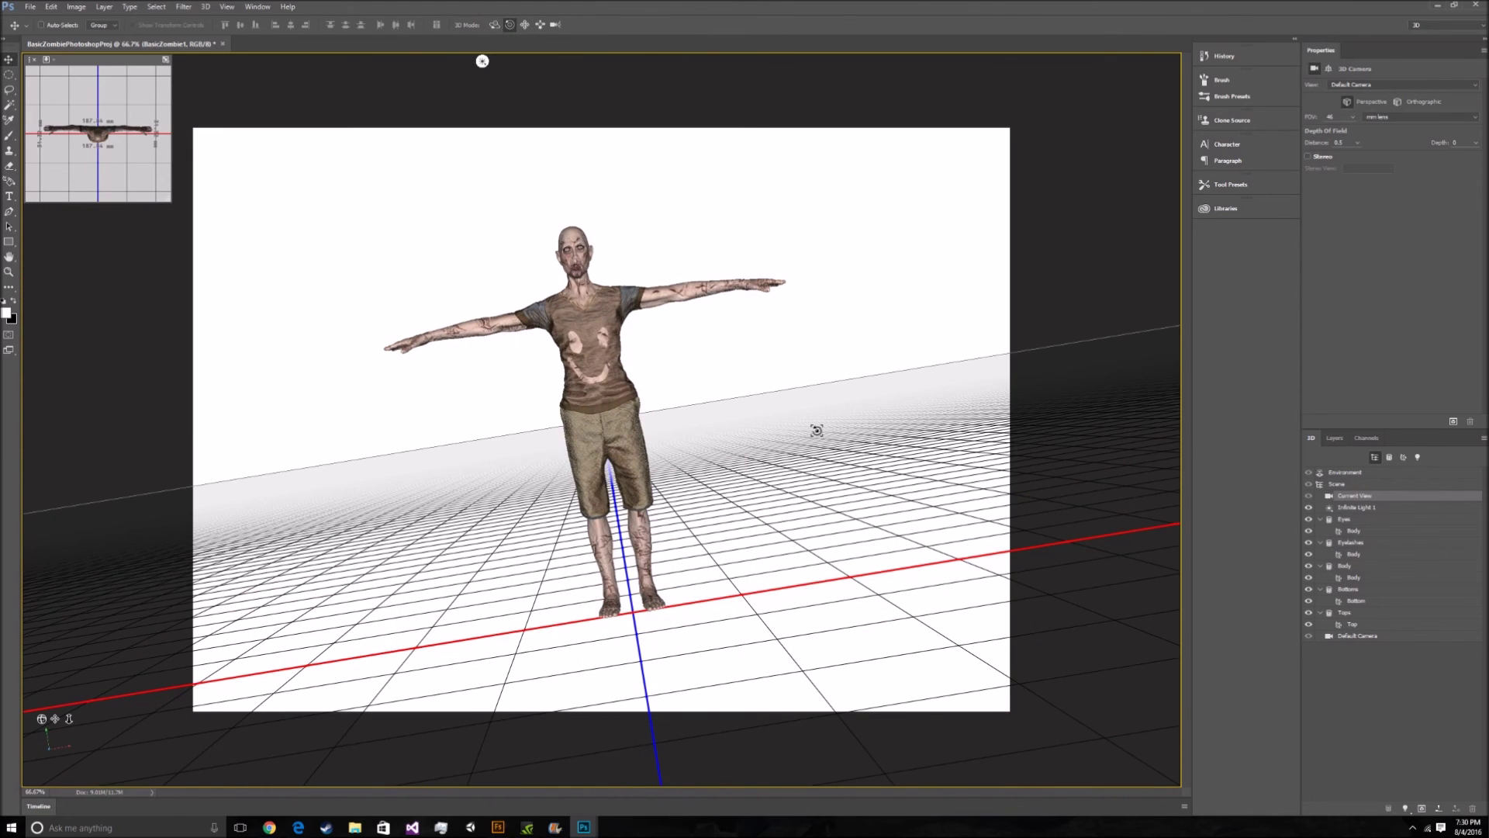
pyautogui.hotkey('ctrl', 'z')
pyautogui.click(494, 24)
pyautogui.moveTo(884, 393); pyautogui.dragTo(931, 489)
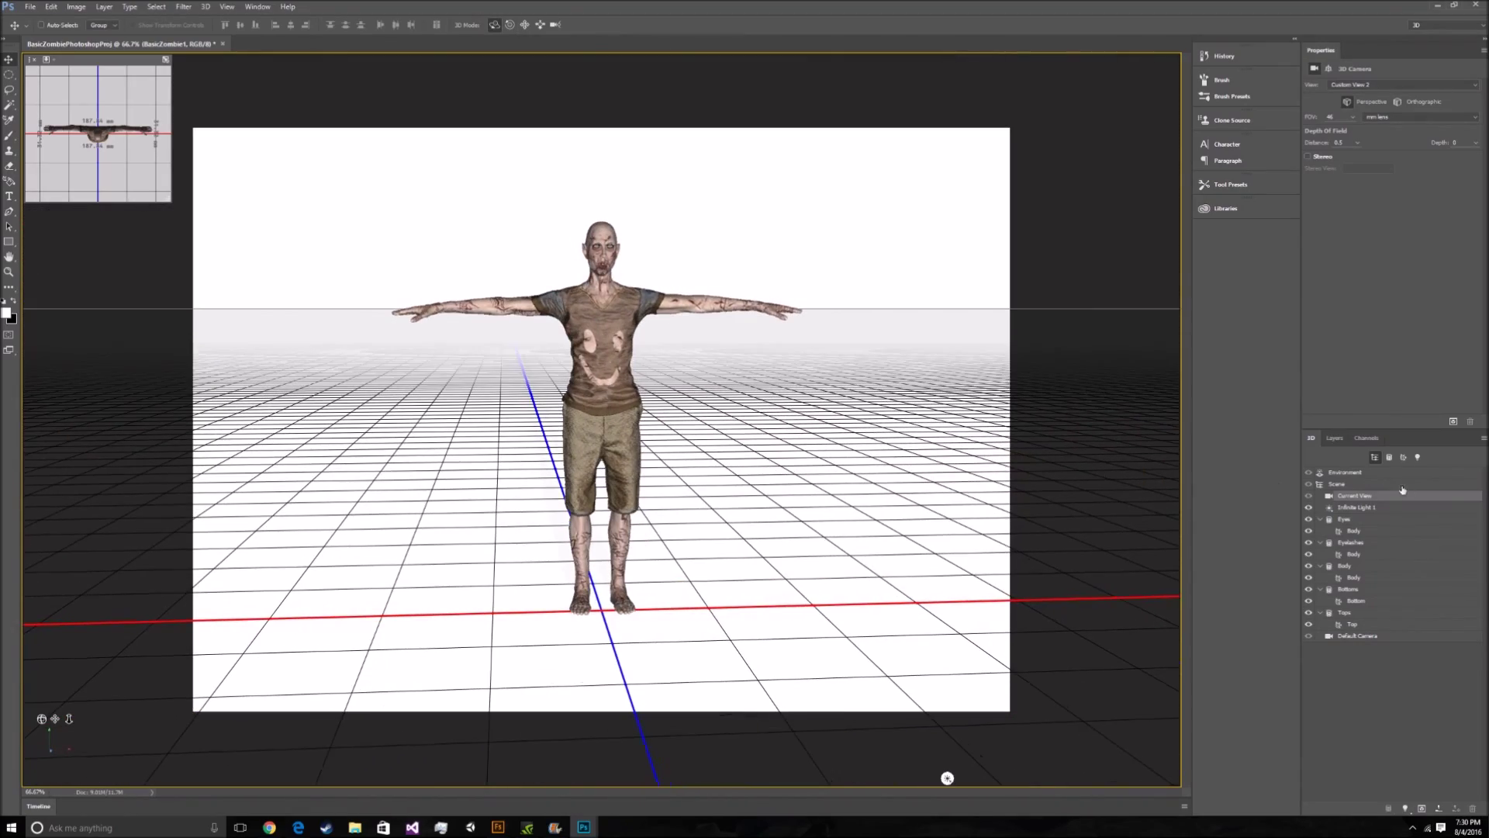
pyautogui.click(1308, 614)
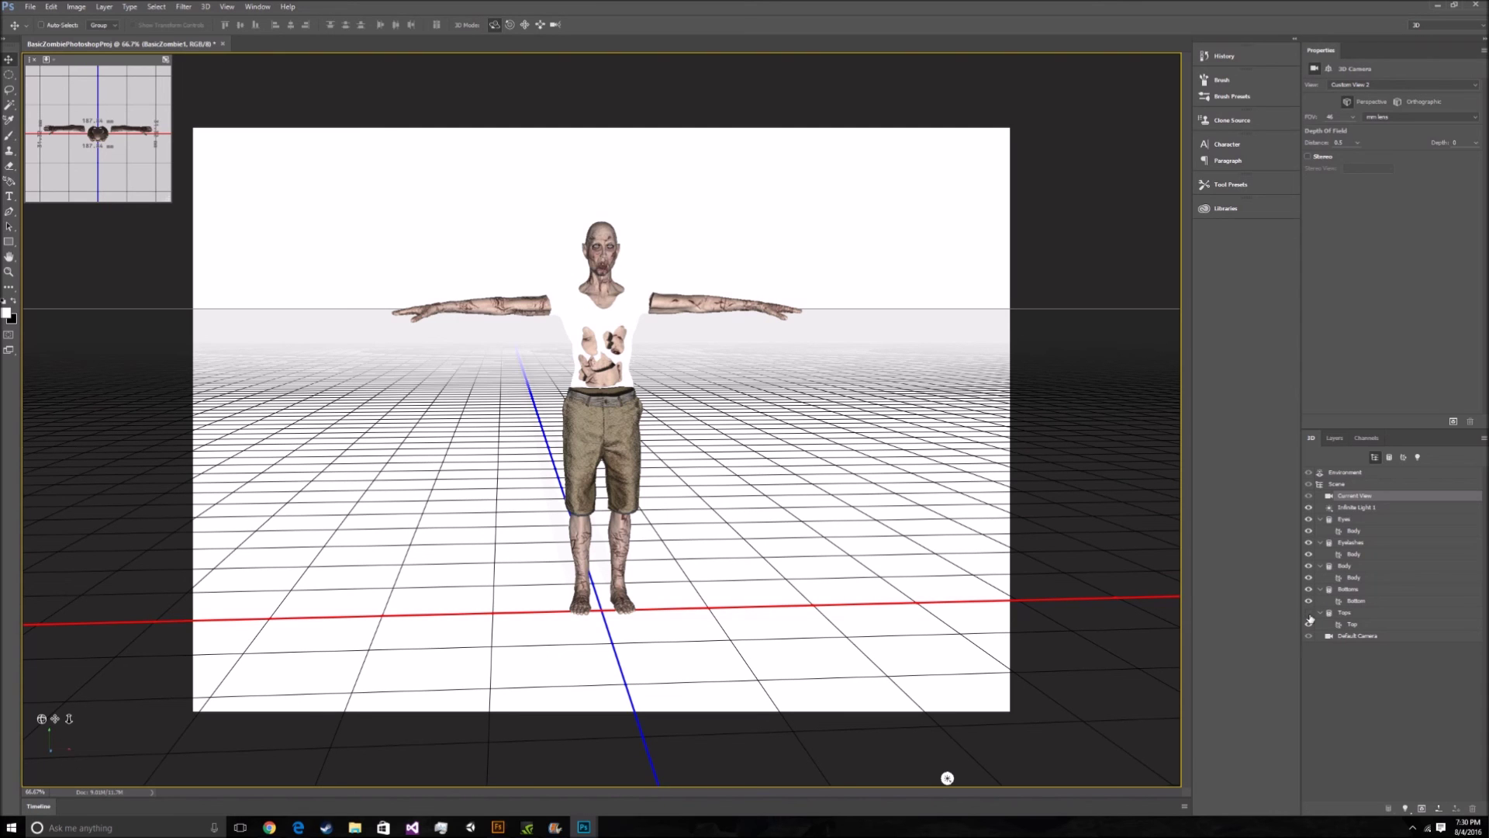
pyautogui.moveTo(760, 402)
pyautogui.mouseDown()
pyautogui.moveTo(688, 409)
pyautogui.moveTo(724, 382)
pyautogui.moveTo(764, 381)
pyautogui.moveTo(853, 411)
pyautogui.moveTo(727, 434)
pyautogui.moveTo(747, 359)
pyautogui.moveTo(708, 412)
pyautogui.moveTo(763, 404)
pyautogui.moveTo(738, 414)
pyautogui.moveTo(756, 388)
pyautogui.mouseUp()
pyautogui.click(1309, 612)
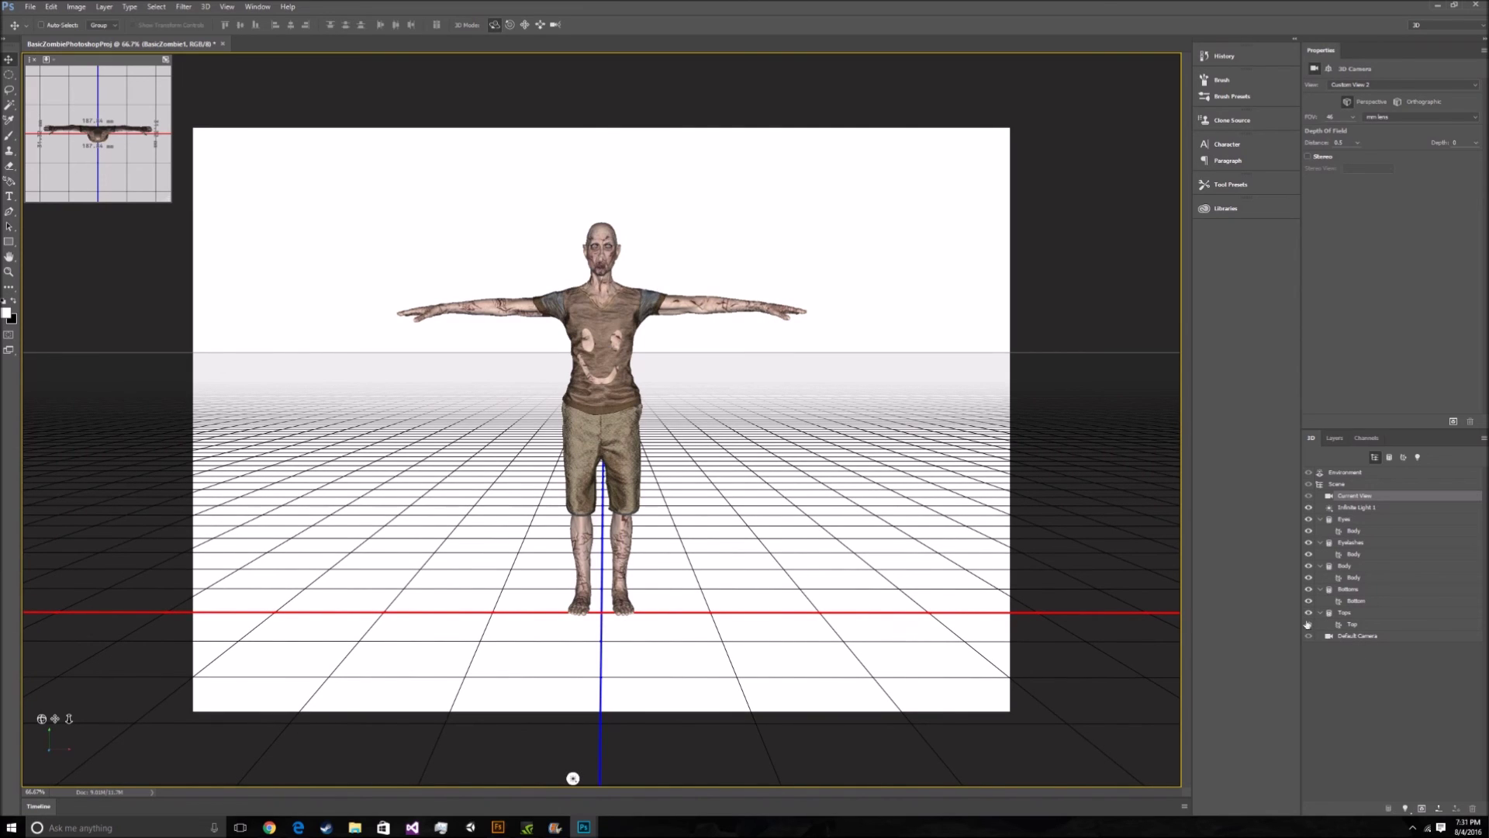
# - Open Export 3D Layer for BasicZombie1, choose Wavefront|OBJ, then cancel without exporting
pyautogui.click(1334, 437)
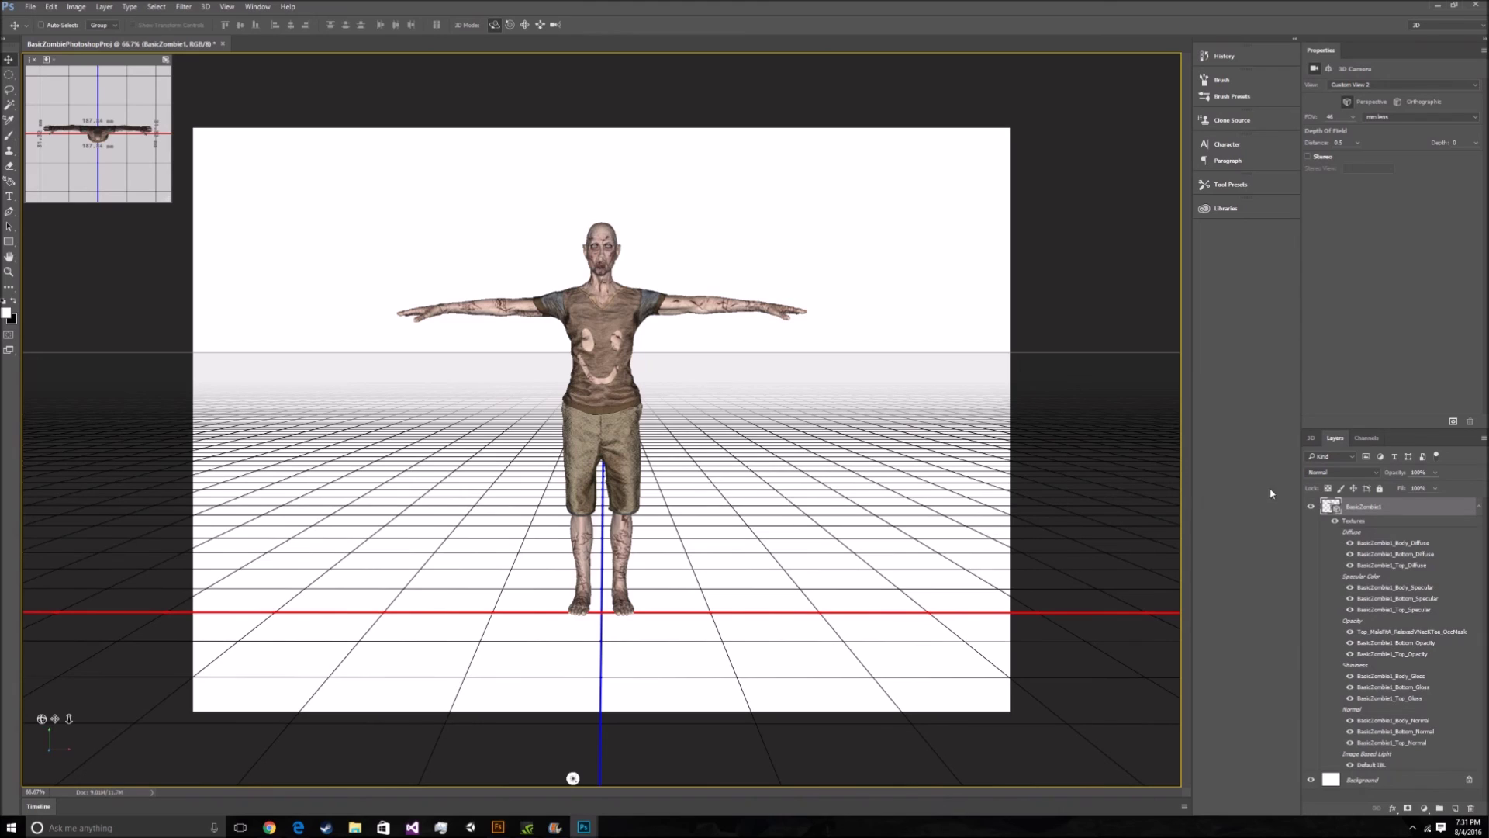
pyautogui.rightClick(1364, 515)
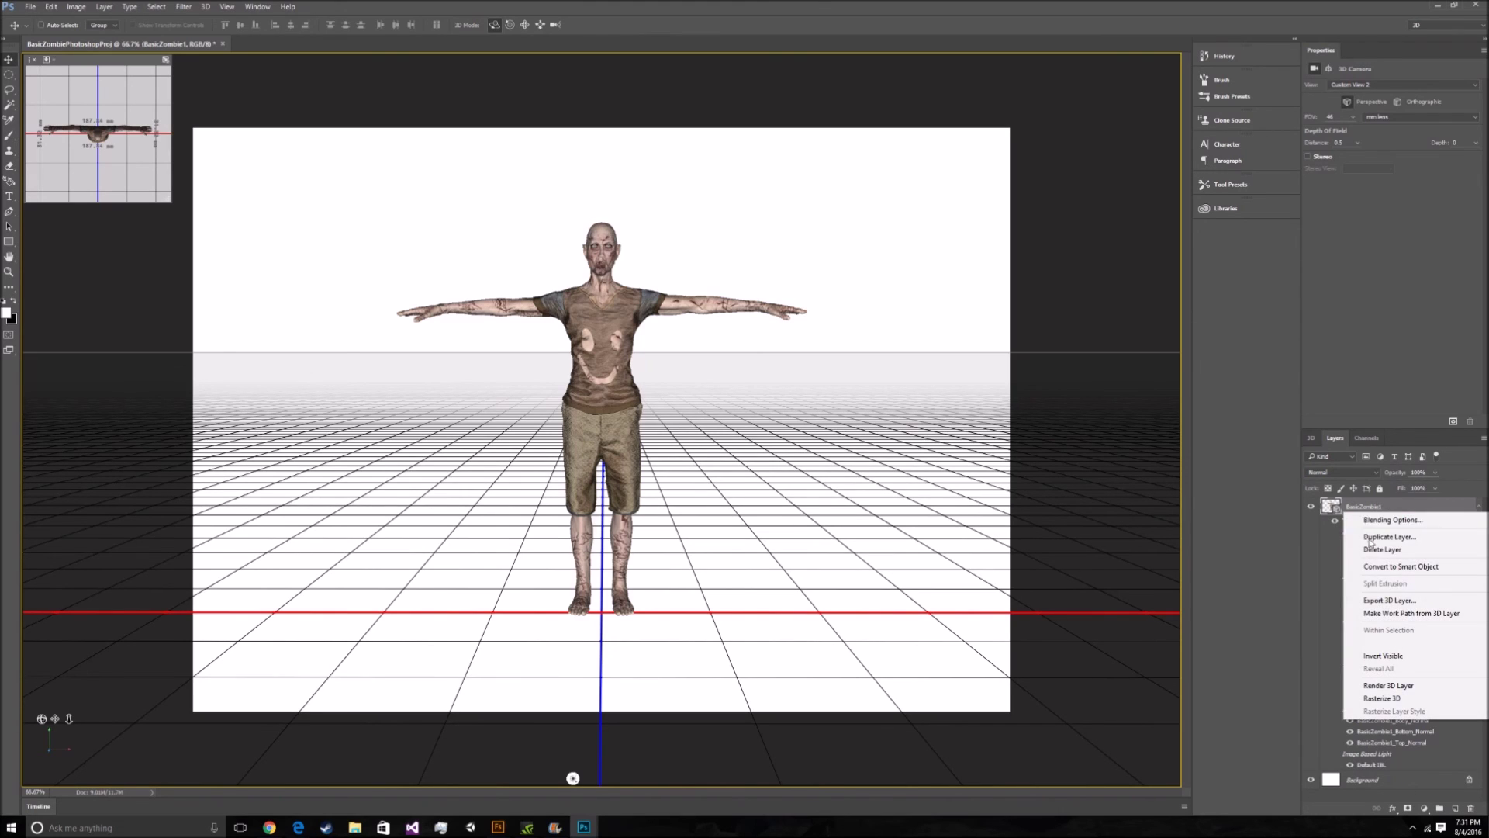
pyautogui.click(1374, 601)
pyautogui.click(772, 232)
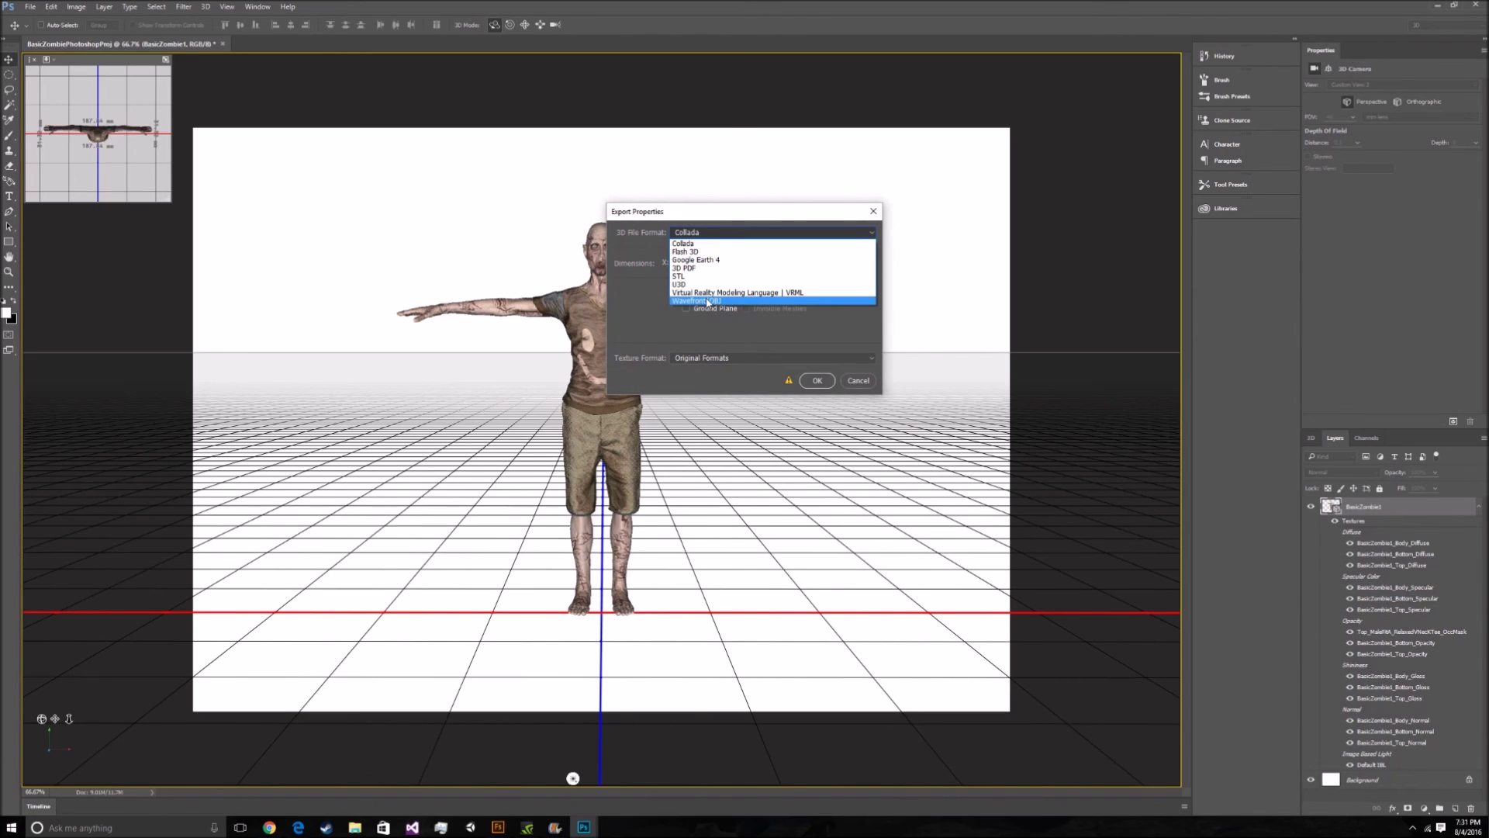
pyautogui.click(697, 301)
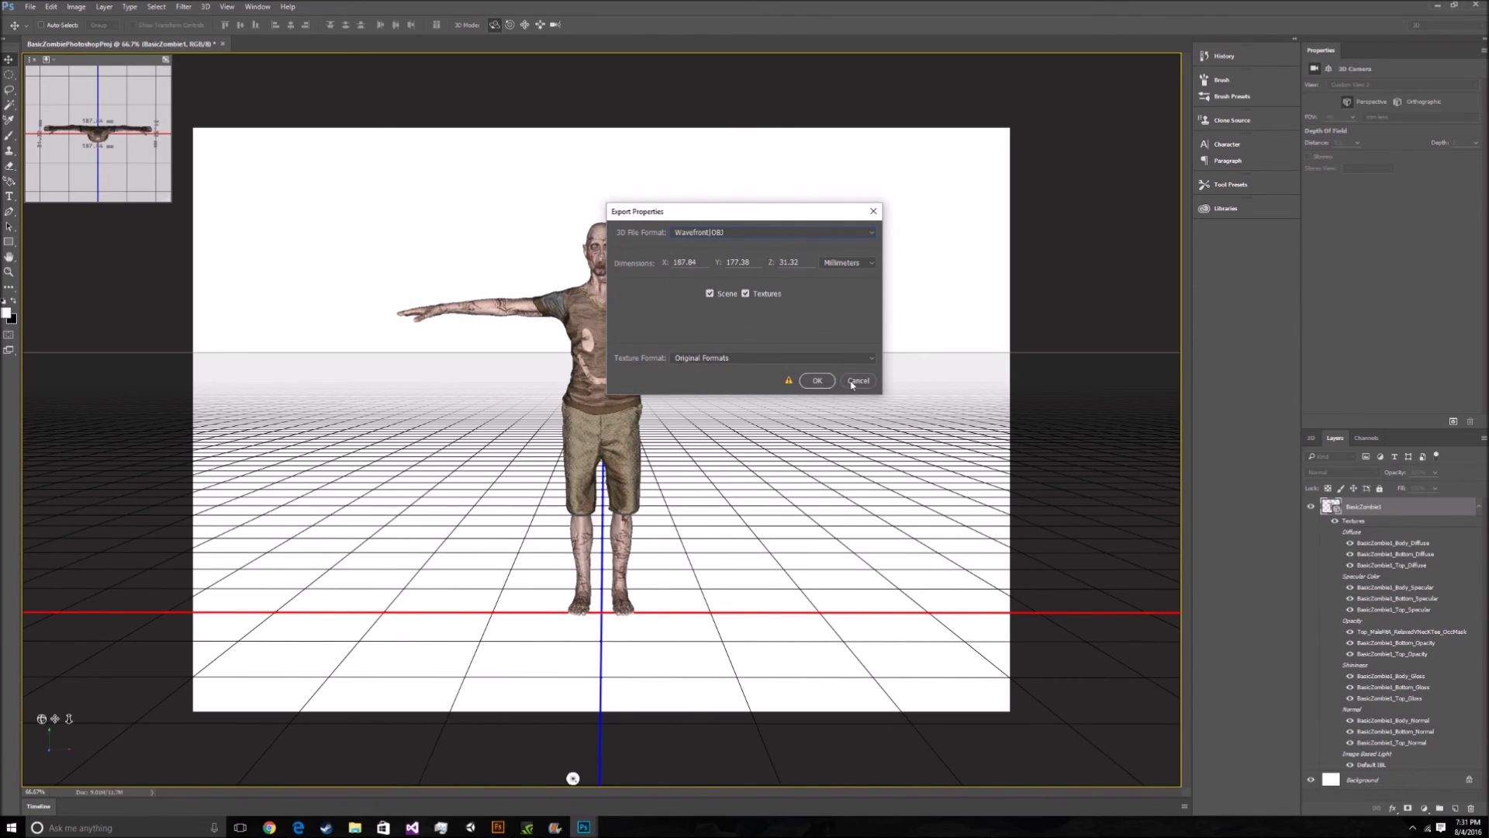
pyautogui.click(850, 381)
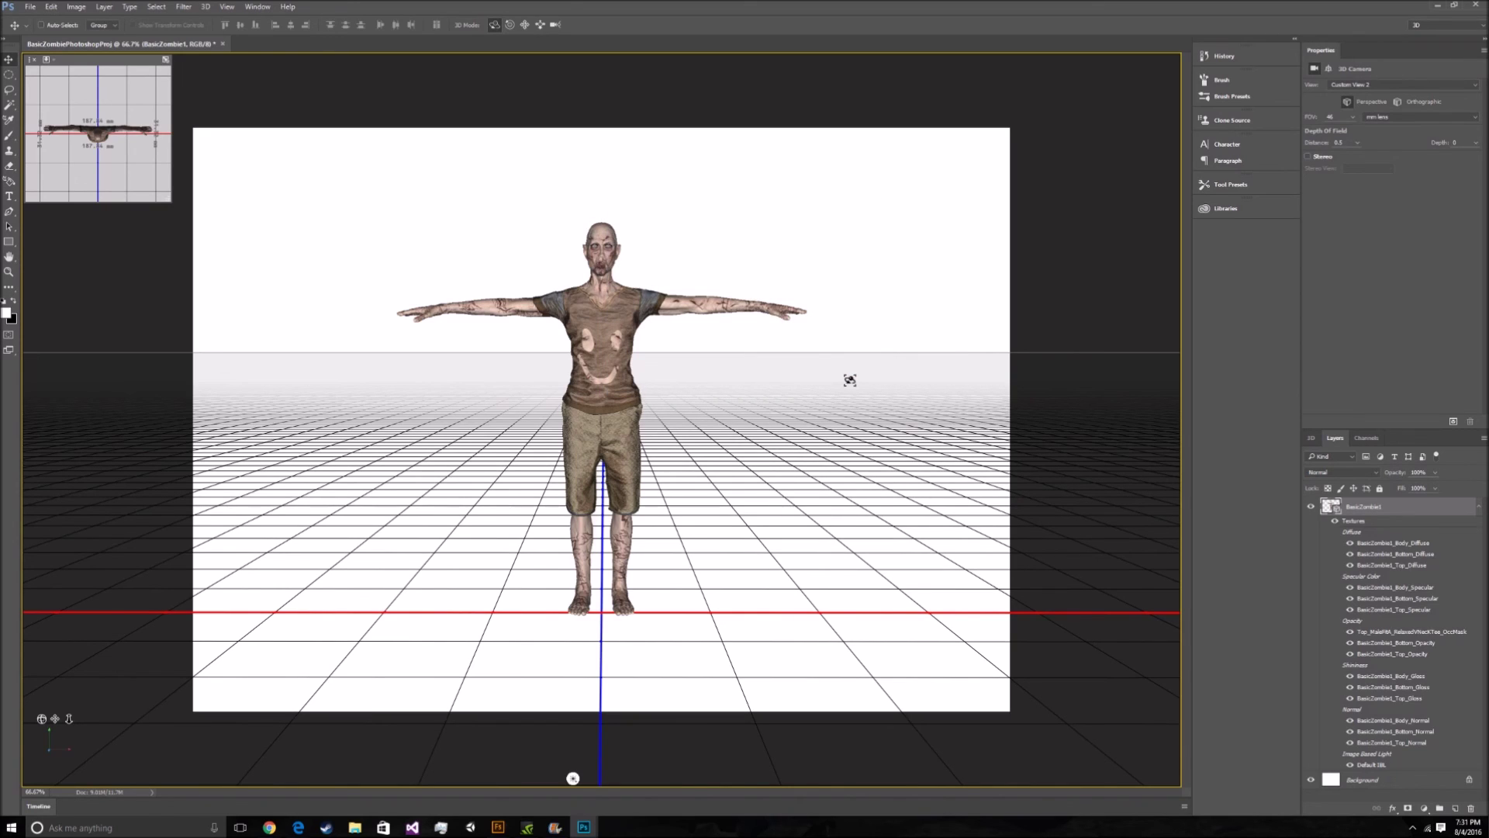